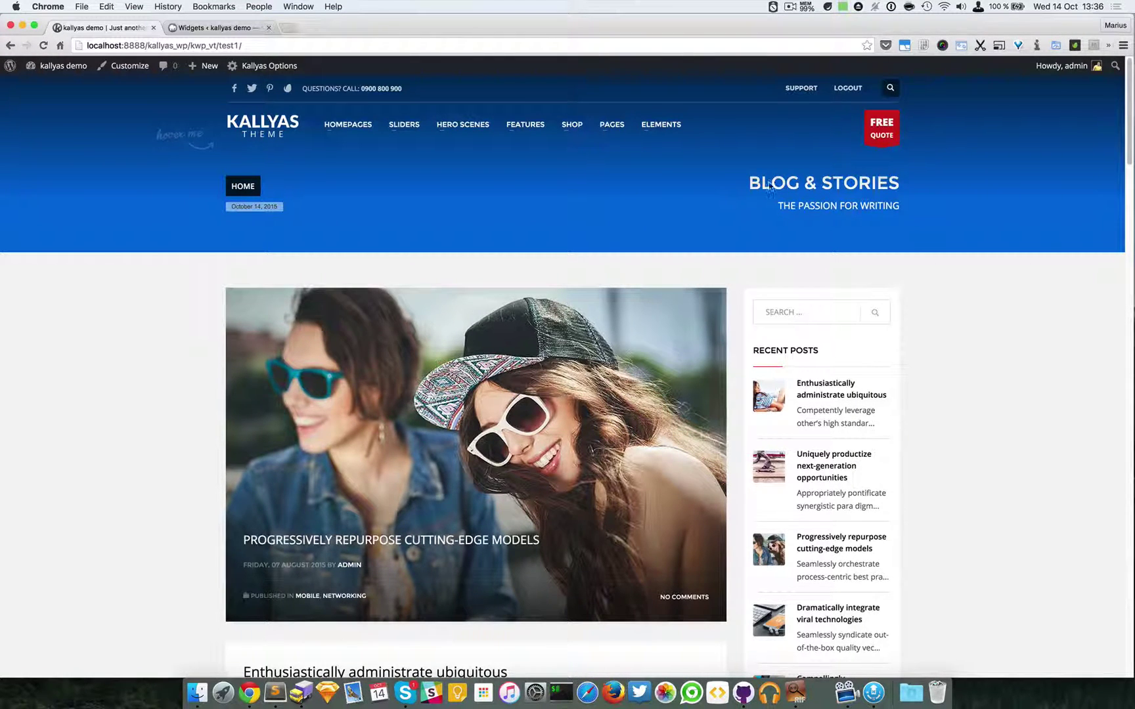
# - From the SLIDERS mega menu, open the Simple N' Classic and Simple N' Modern slider demos in new tabs
pyautogui.moveTo(664, 130)
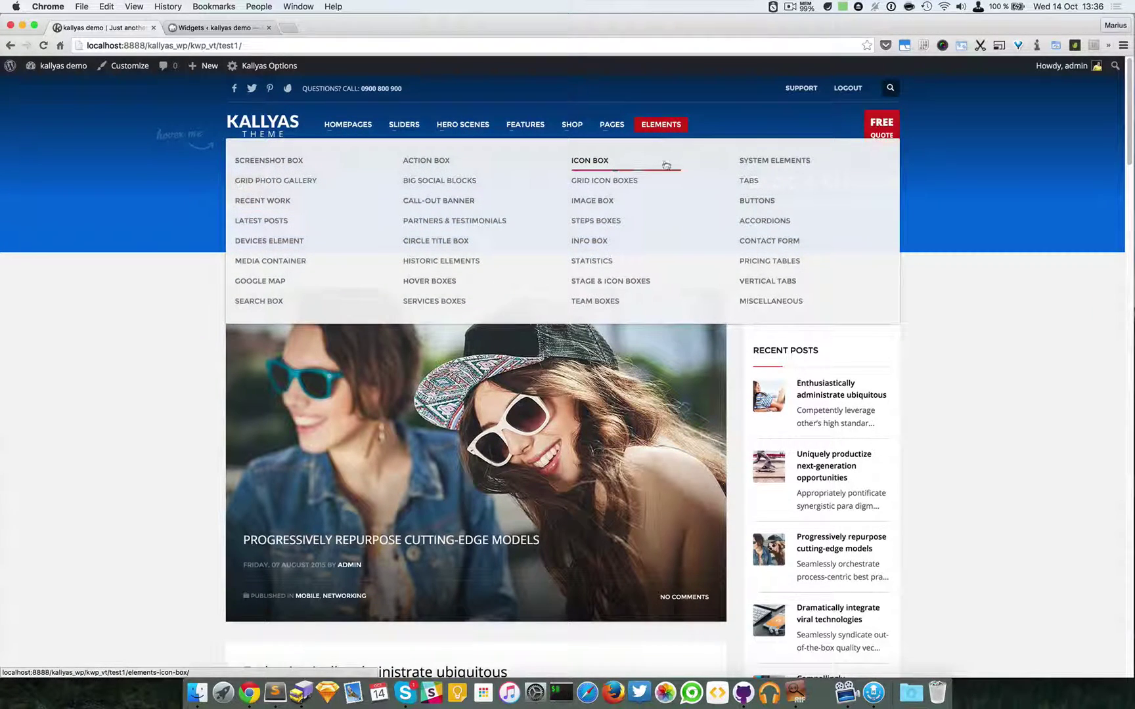
pyautogui.moveTo(399, 133)
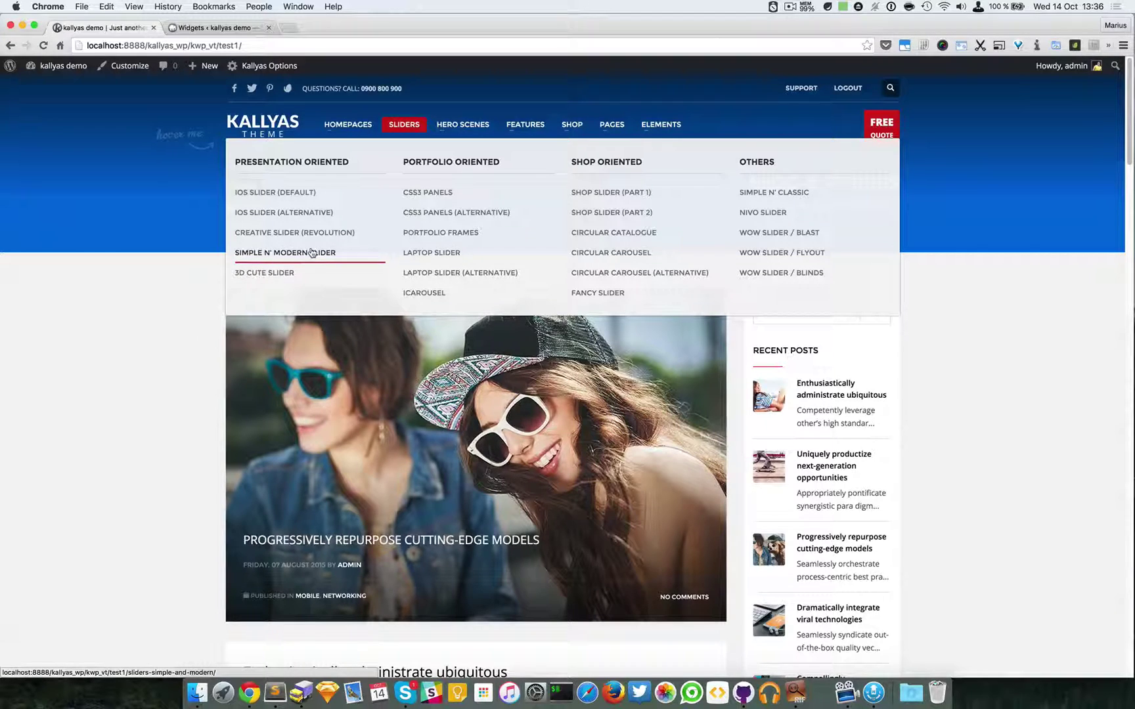
pyautogui.keyDown('super'); pyautogui.click(767, 201); pyautogui.keyUp('super')
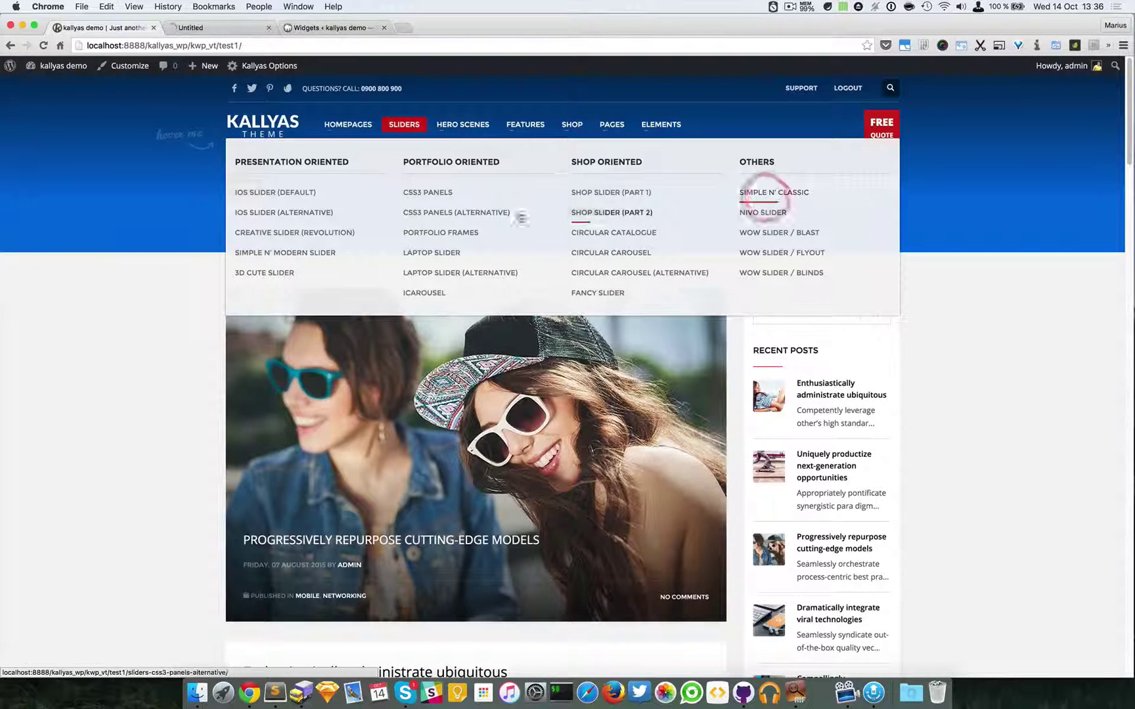
pyautogui.keyDown('super'); pyautogui.click(302, 261); pyautogui.keyUp('super')
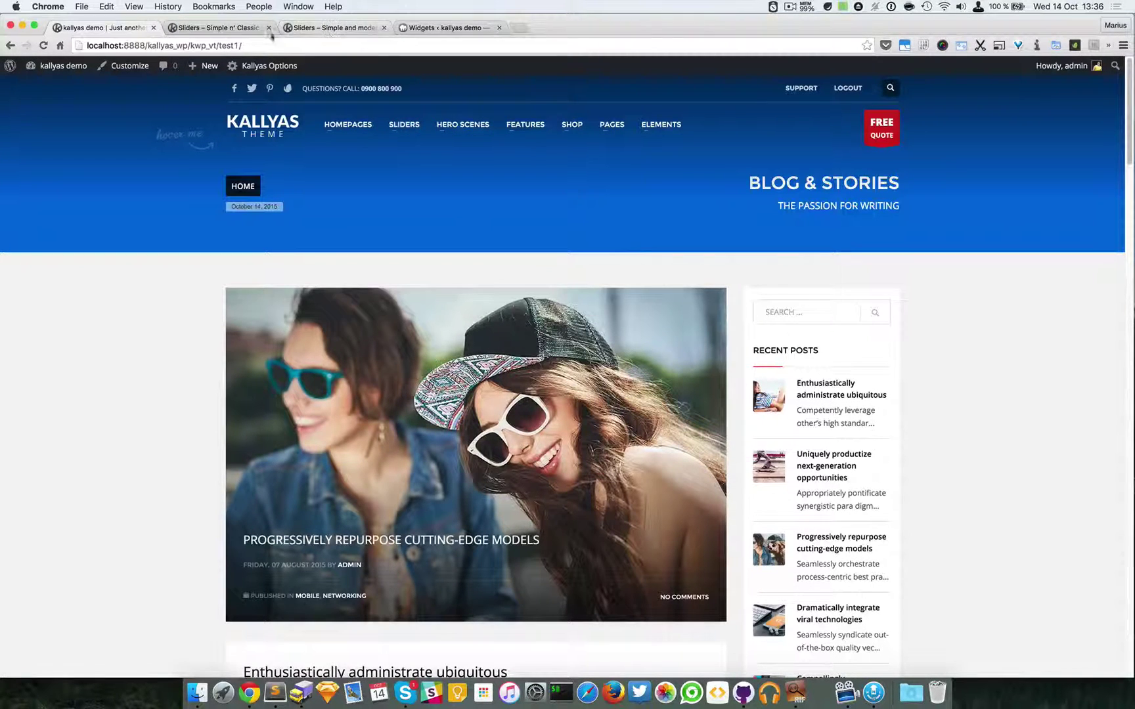
# - Switch to the Simple N' Classic demo and advance its slider three slides
pyautogui.click(216, 29)
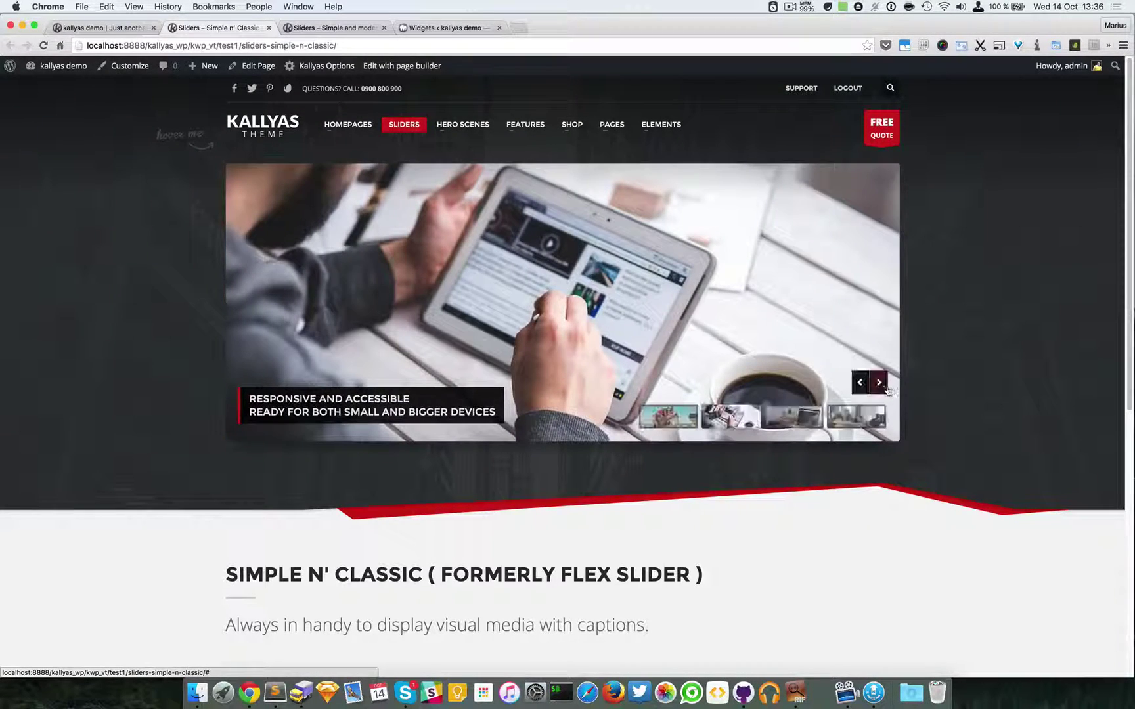
pyautogui.click(880, 384)
pyautogui.click(880, 384)
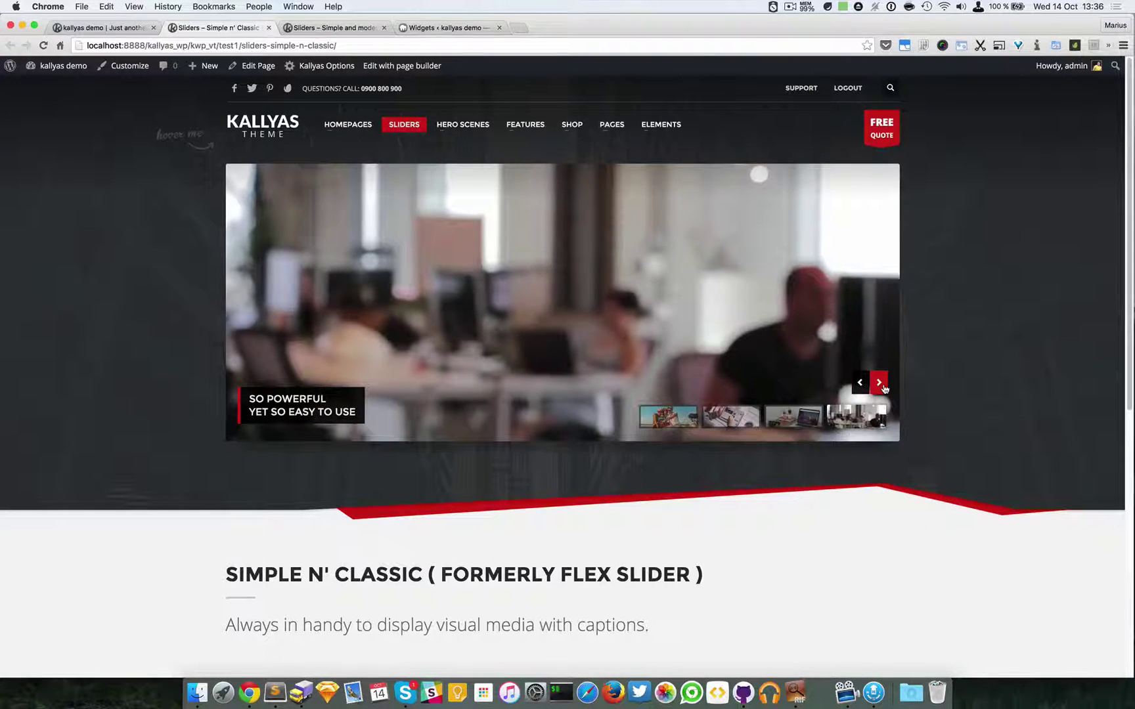
pyautogui.click(883, 386)
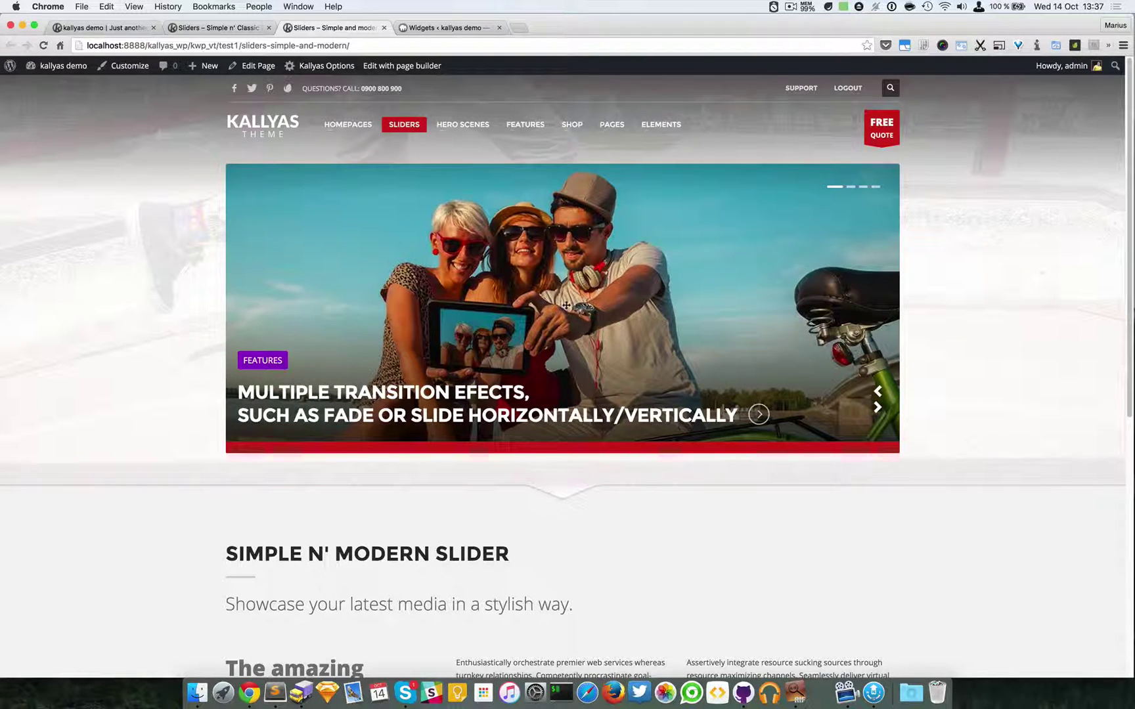
# - Step the slider back and forward, then flip between the Classic and Modern demo tabs
pyautogui.click(876, 394)
pyautogui.click(878, 408)
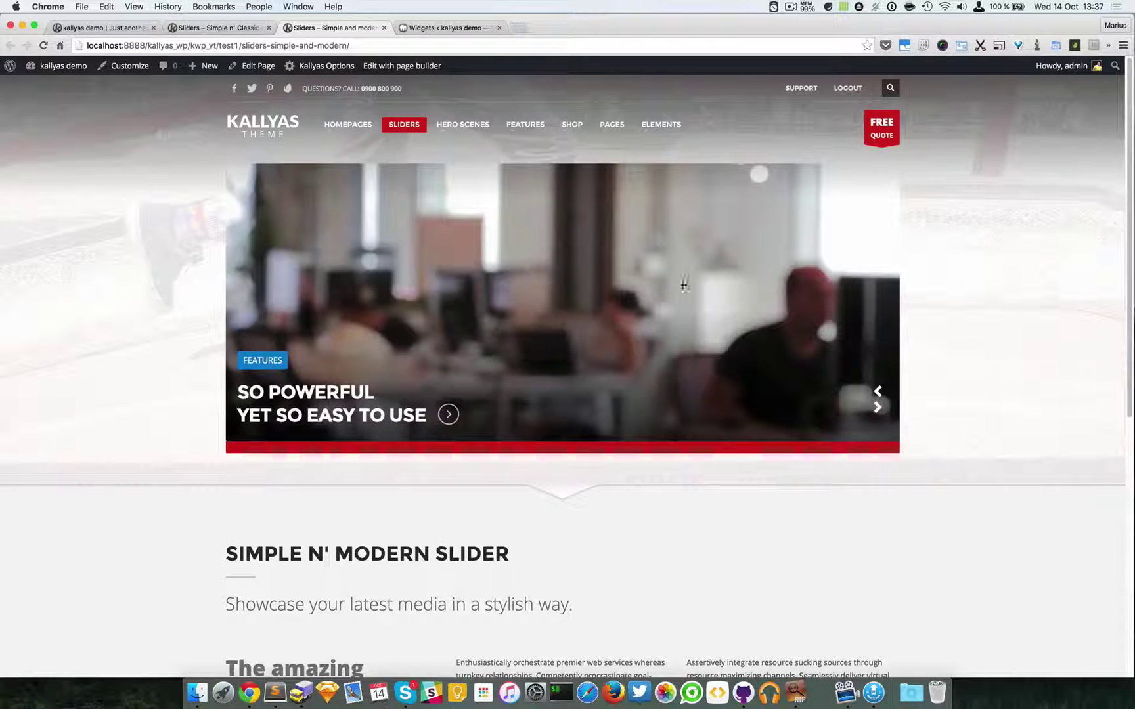
pyautogui.click(216, 28)
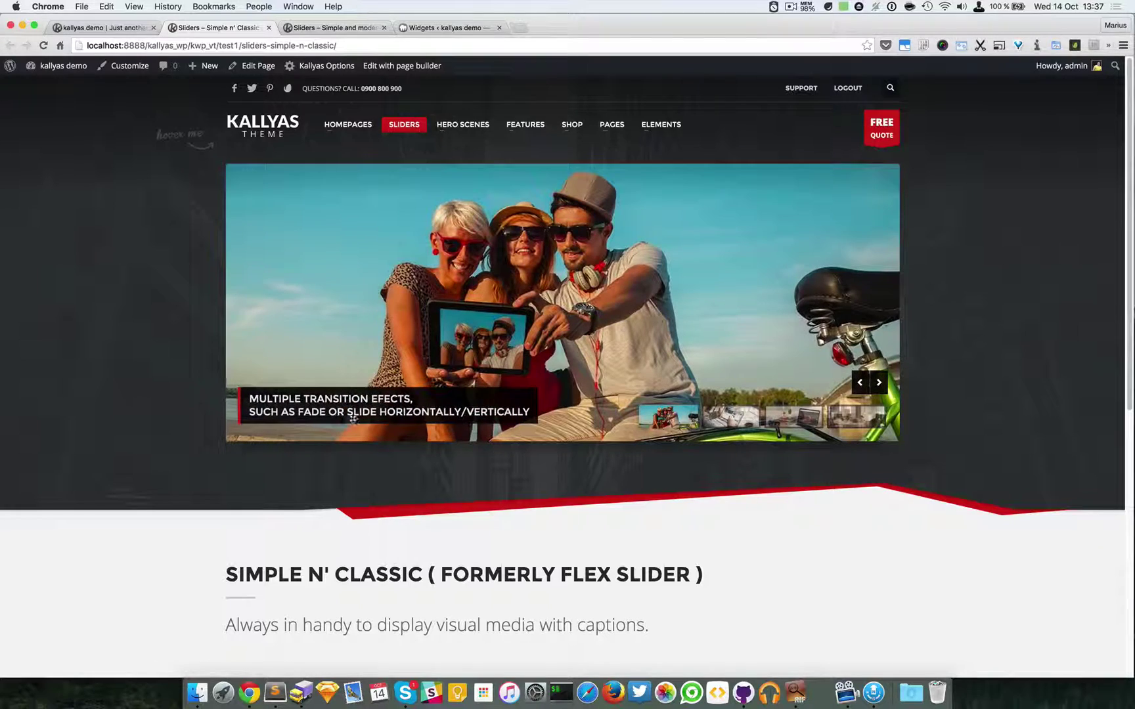
pyautogui.hotkey('ctrl', 'Tab')
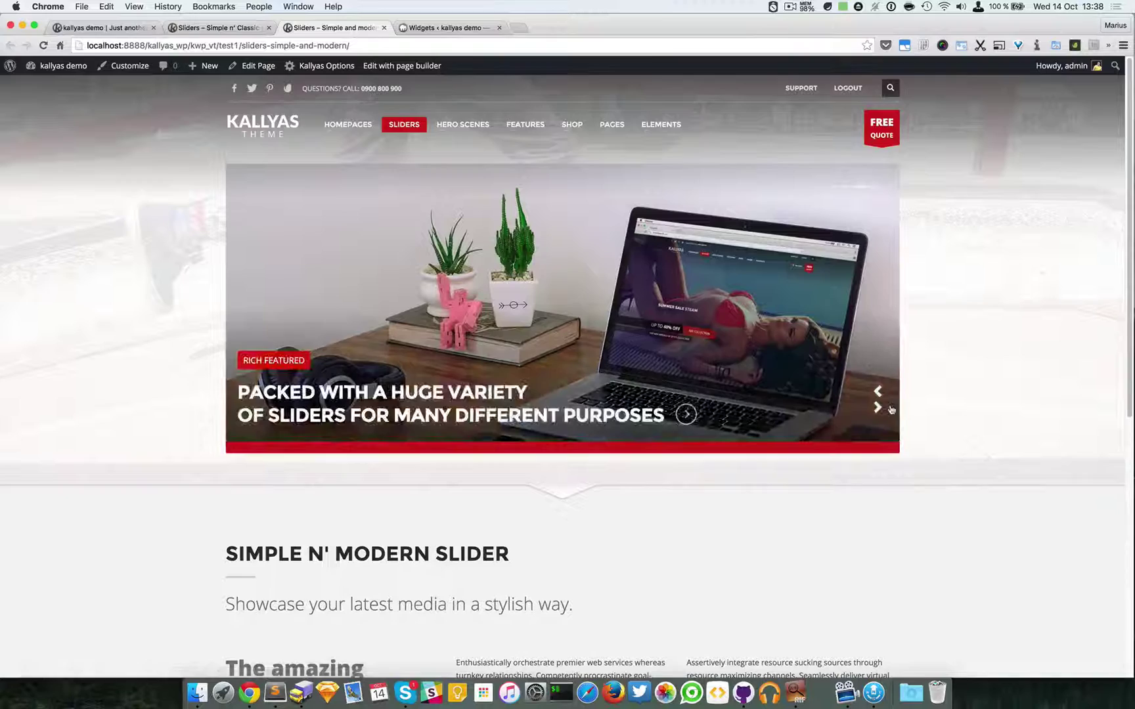
# - Jump the Simple N' Modern slider through several slides using its bullets
pyautogui.click(841, 187)
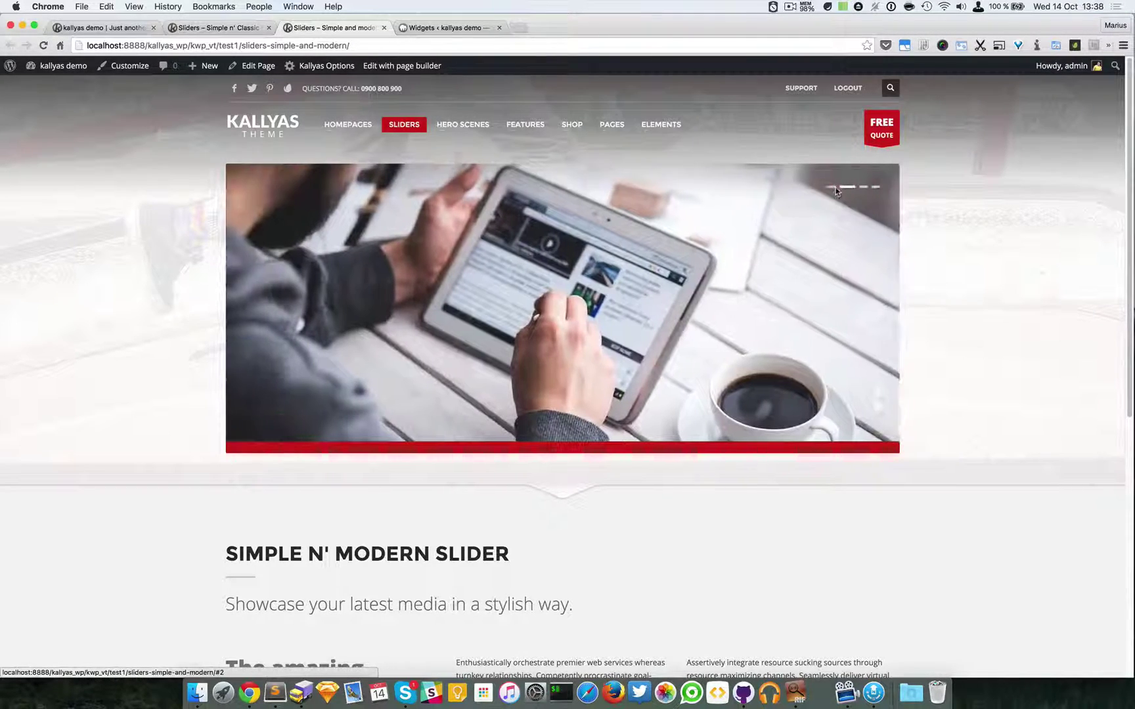
pyautogui.click(836, 187)
pyautogui.click(861, 186)
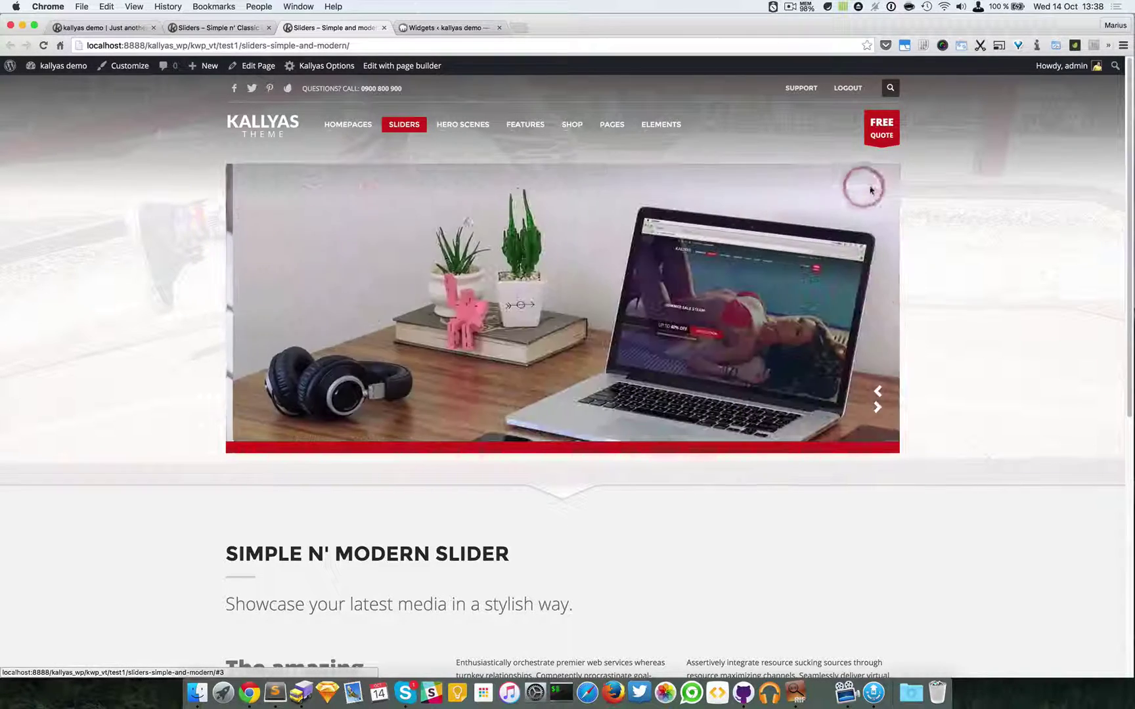
pyautogui.click(874, 190)
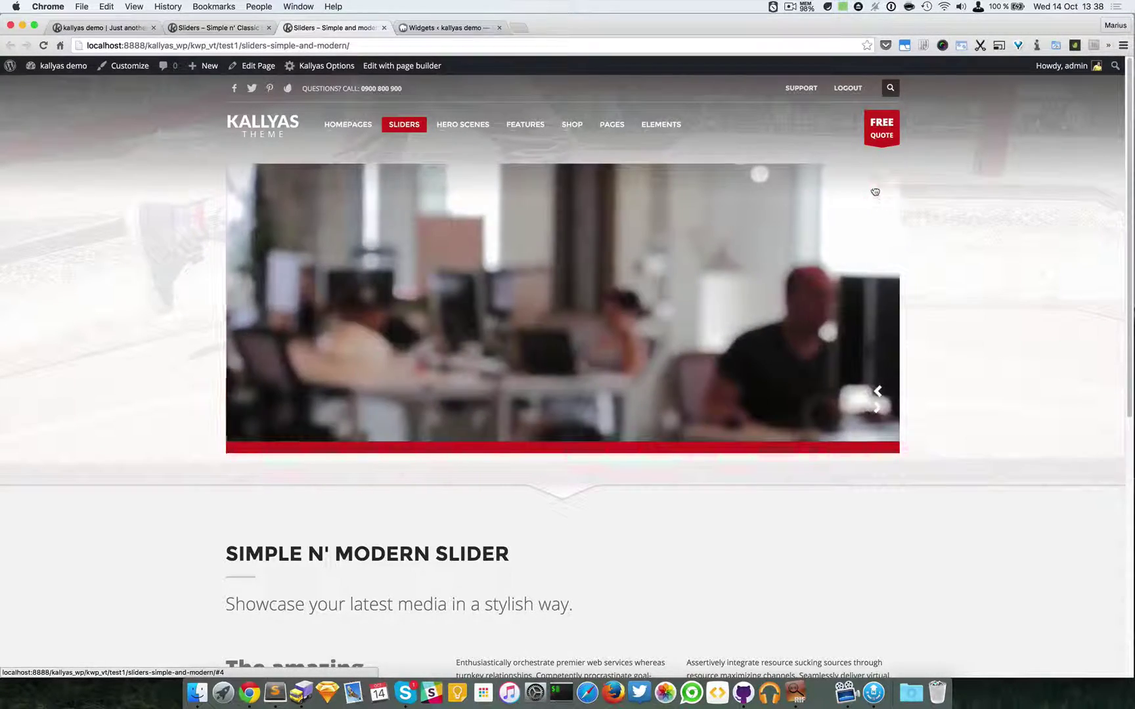
# - Advance the Classic slider once and toggle between the two demo tabs, ending on Classic
pyautogui.click(217, 28)
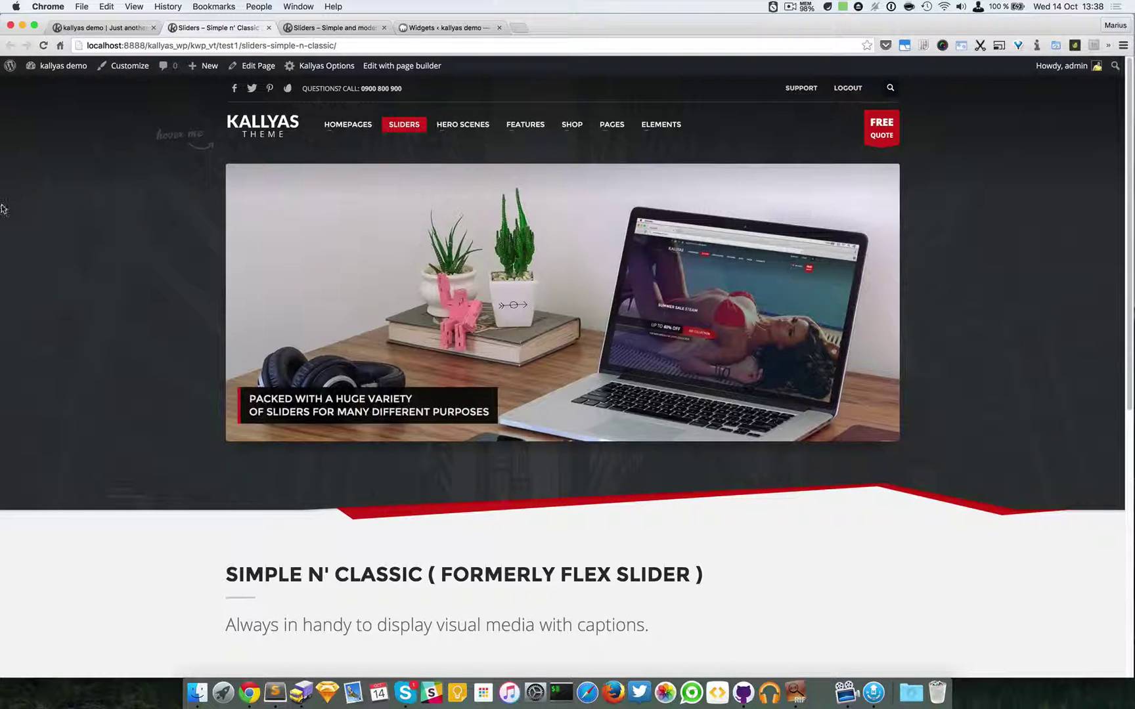
pyautogui.click(914, 242)
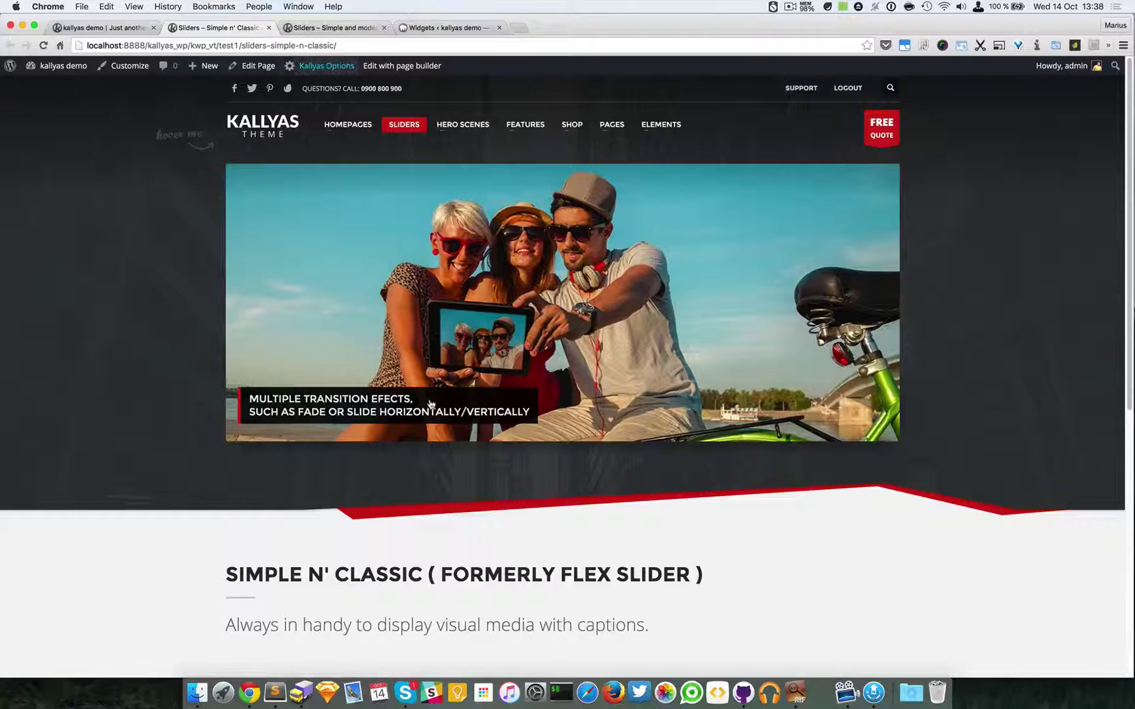
pyautogui.hotkey('ctrl', 'Tab')
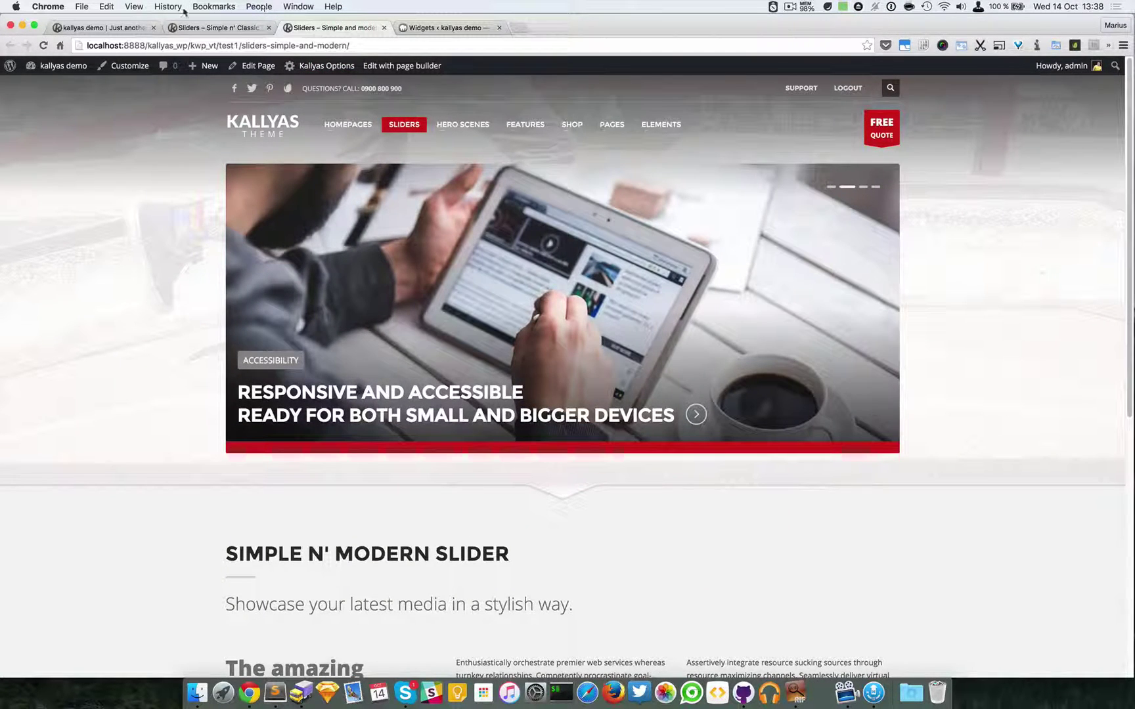
pyautogui.click(191, 26)
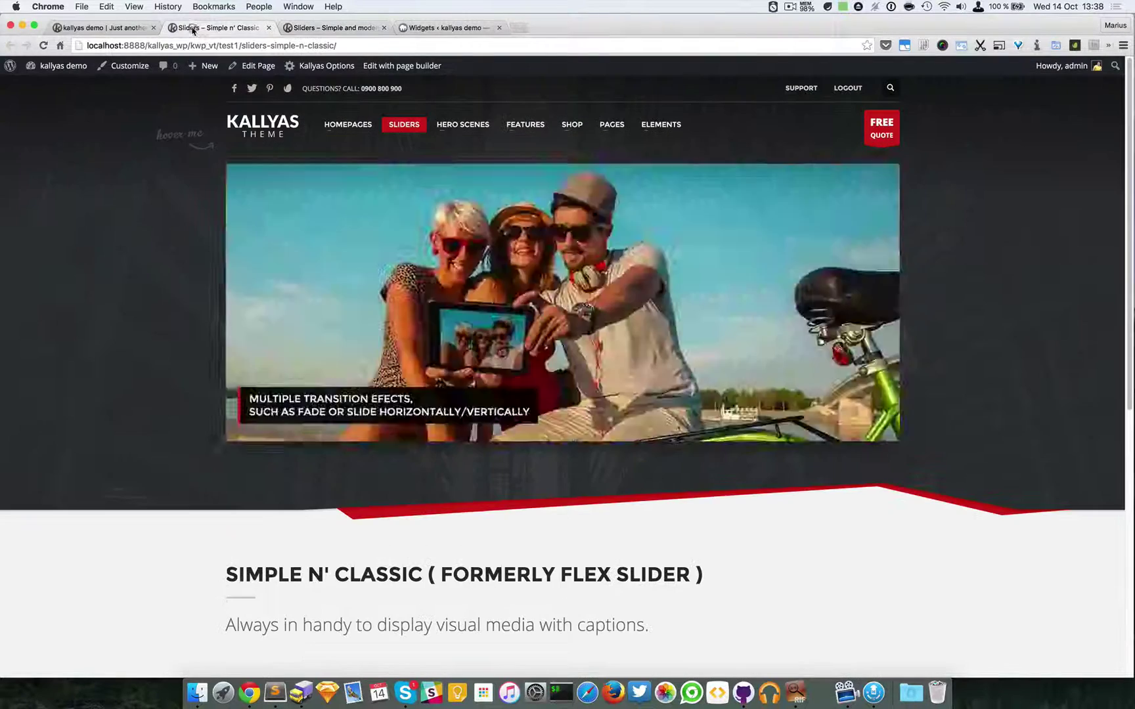
pyautogui.click(332, 28)
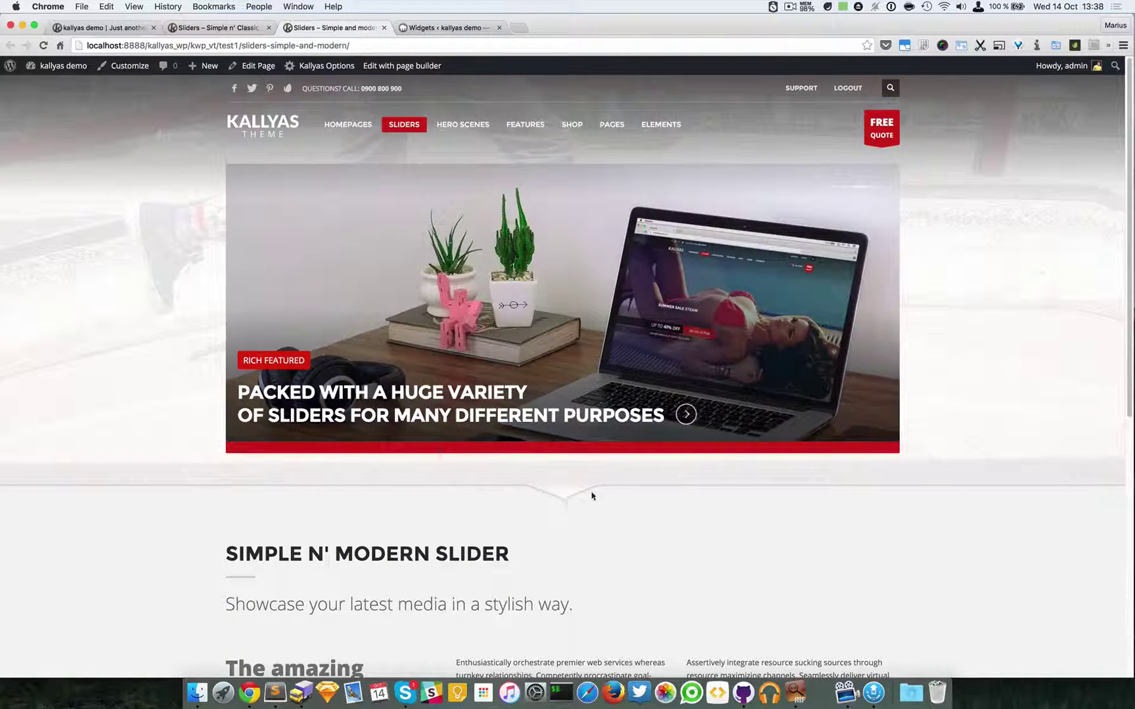
pyautogui.click(225, 31)
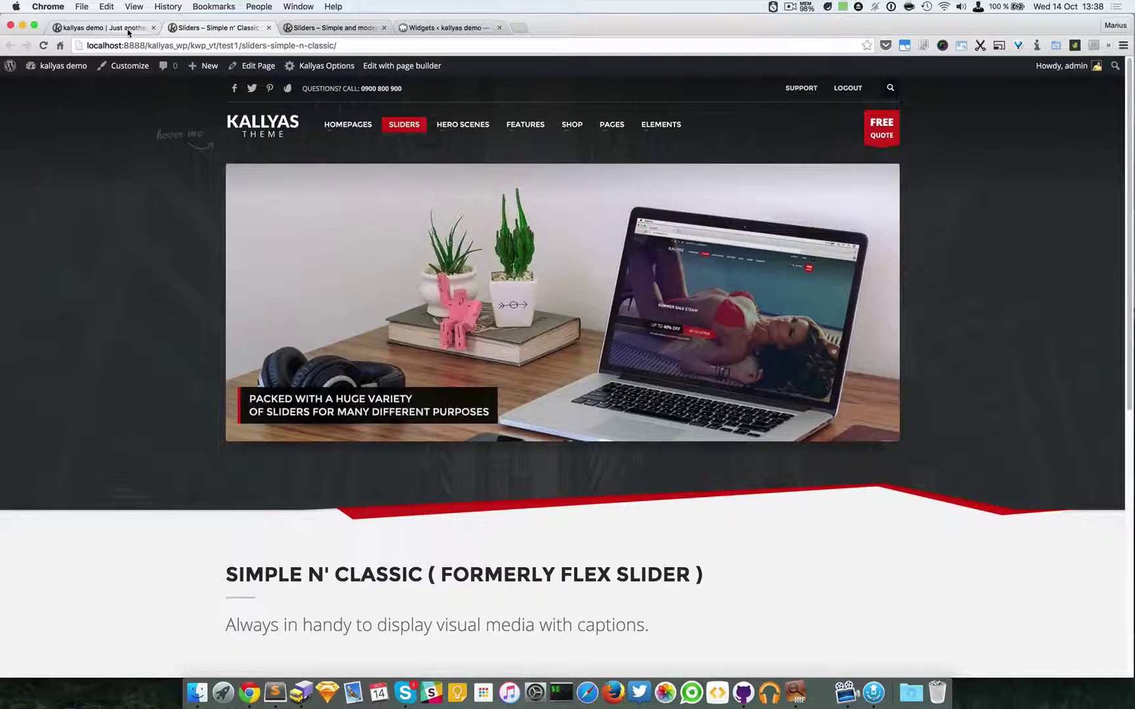
# - Create and publish the page 'Simple slider demo page' with the page builder enabled, then edit it there
pyautogui.click(128, 30)
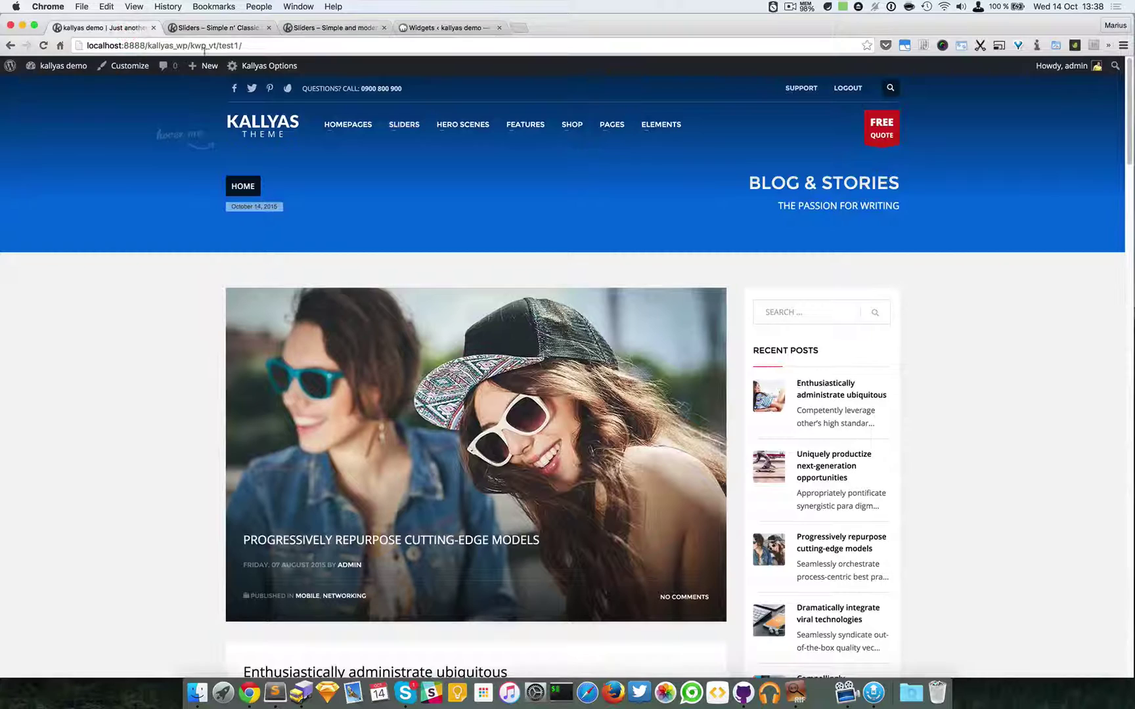
pyautogui.moveTo(202, 68)
pyautogui.click(197, 117)
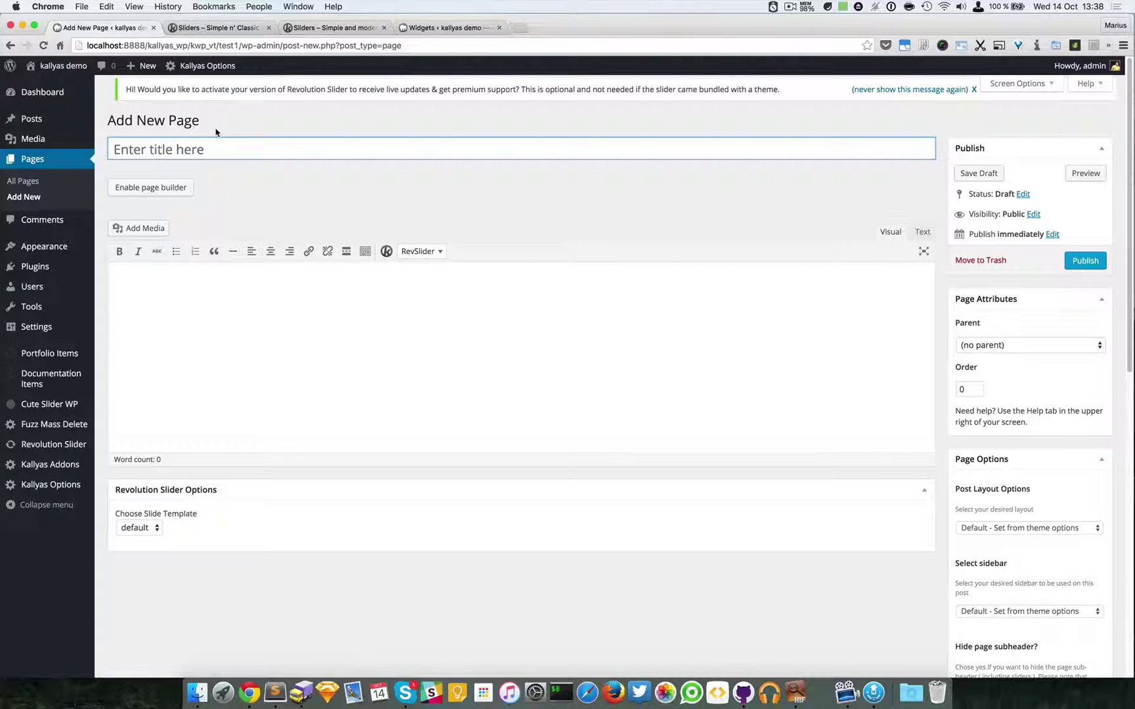
pyautogui.write('Simple ')
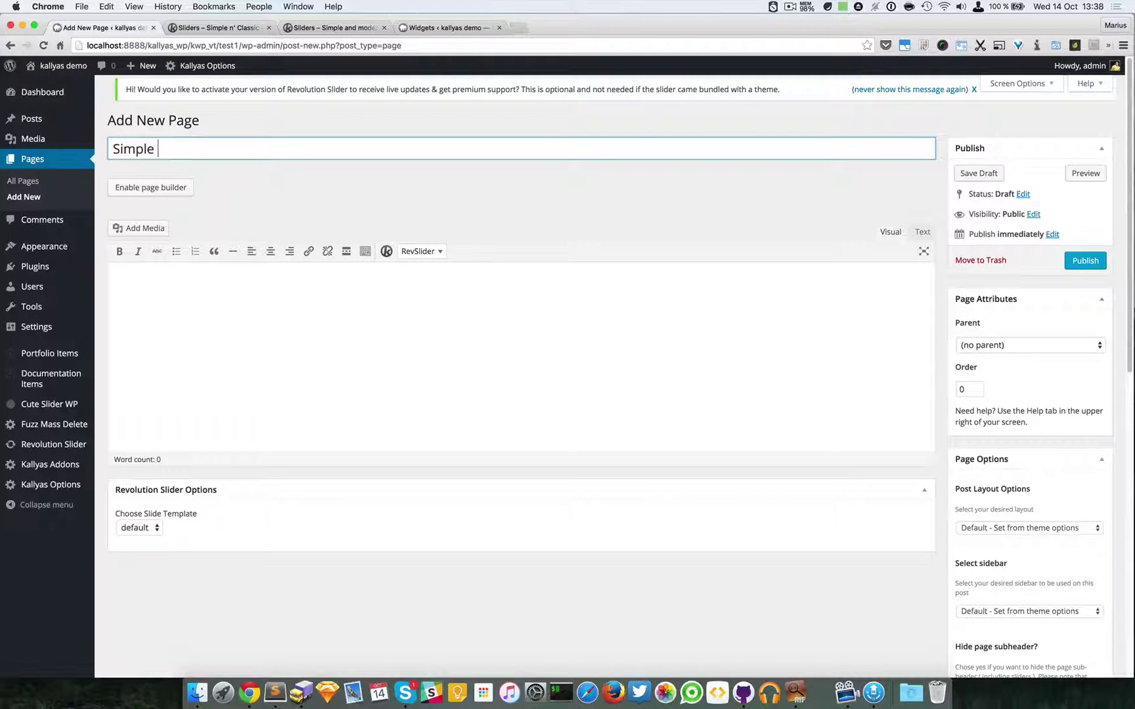
pyautogui.write('slider demo page')
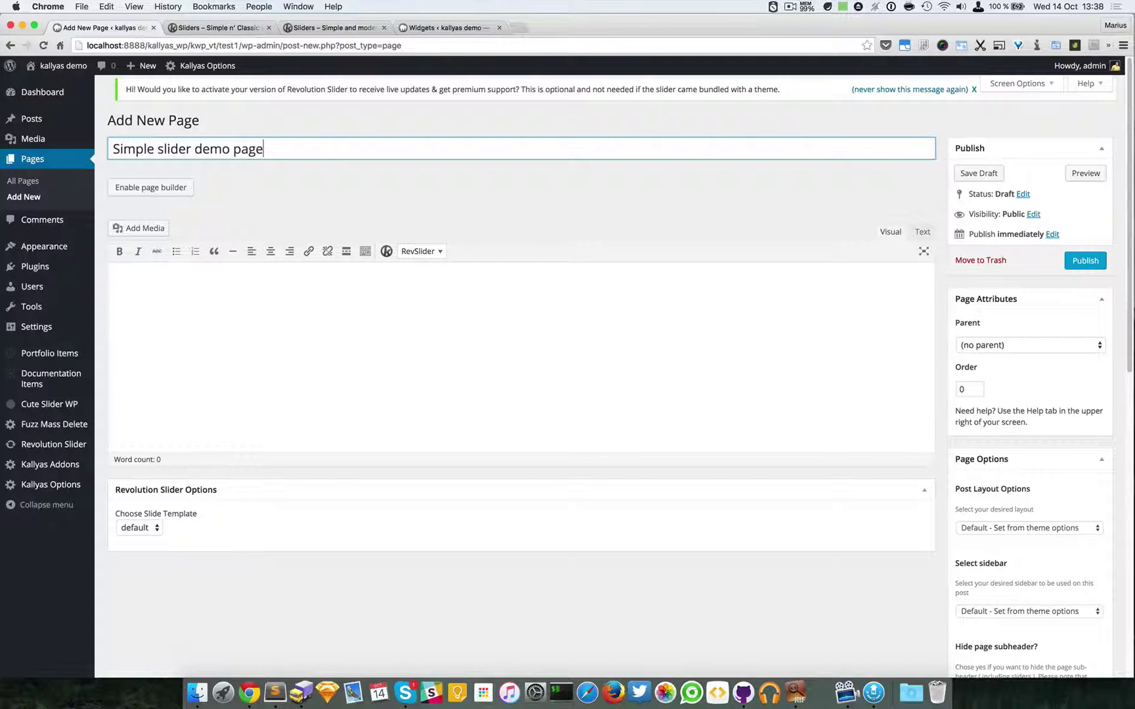
pyautogui.click(151, 187)
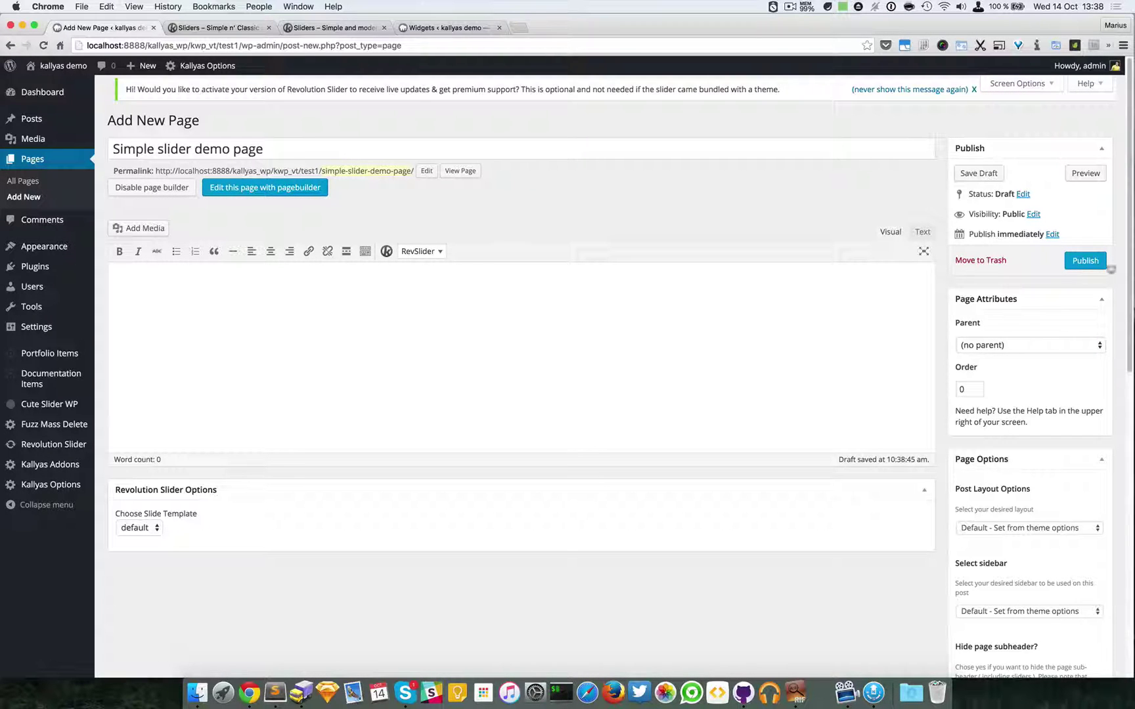
pyautogui.click(1091, 261)
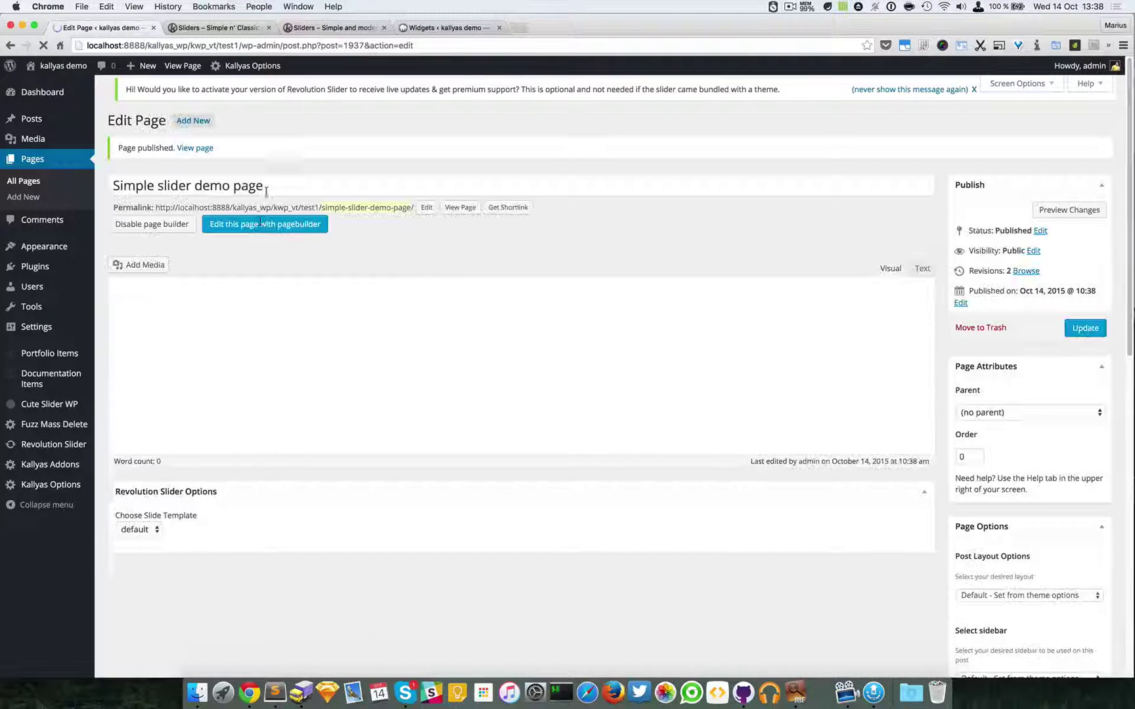
pyautogui.click(258, 224)
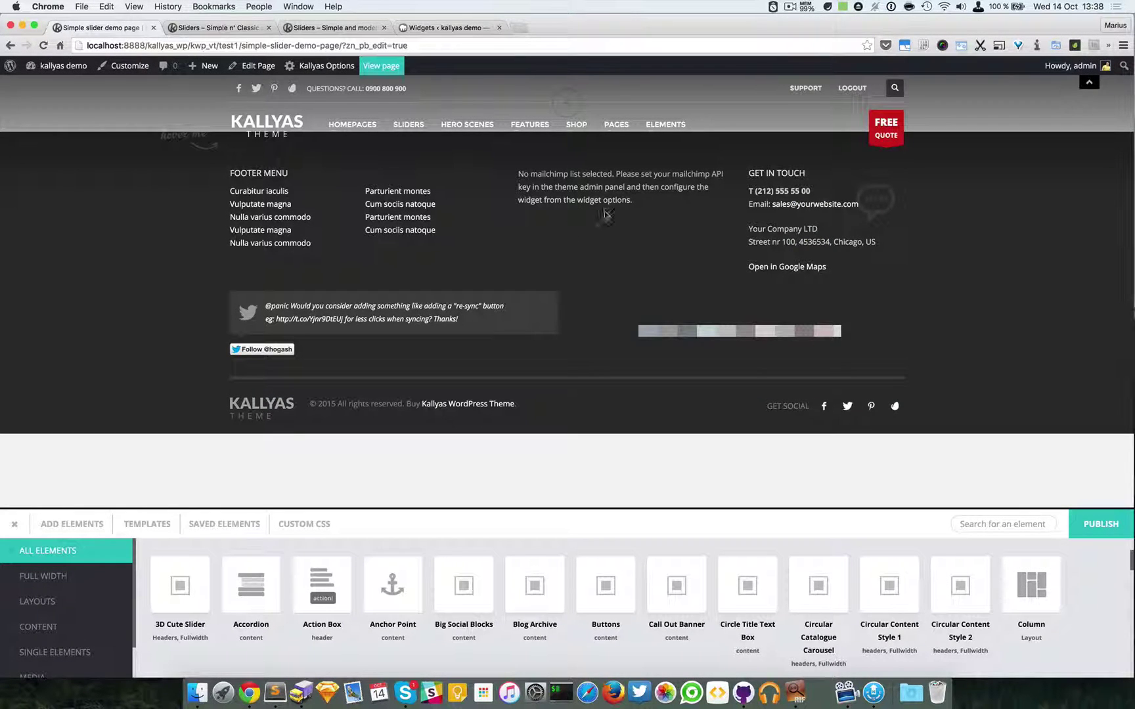
# - Search elements for 'simpl', drop a Simple Slider at the page top and open its options
pyautogui.click(1000, 524)
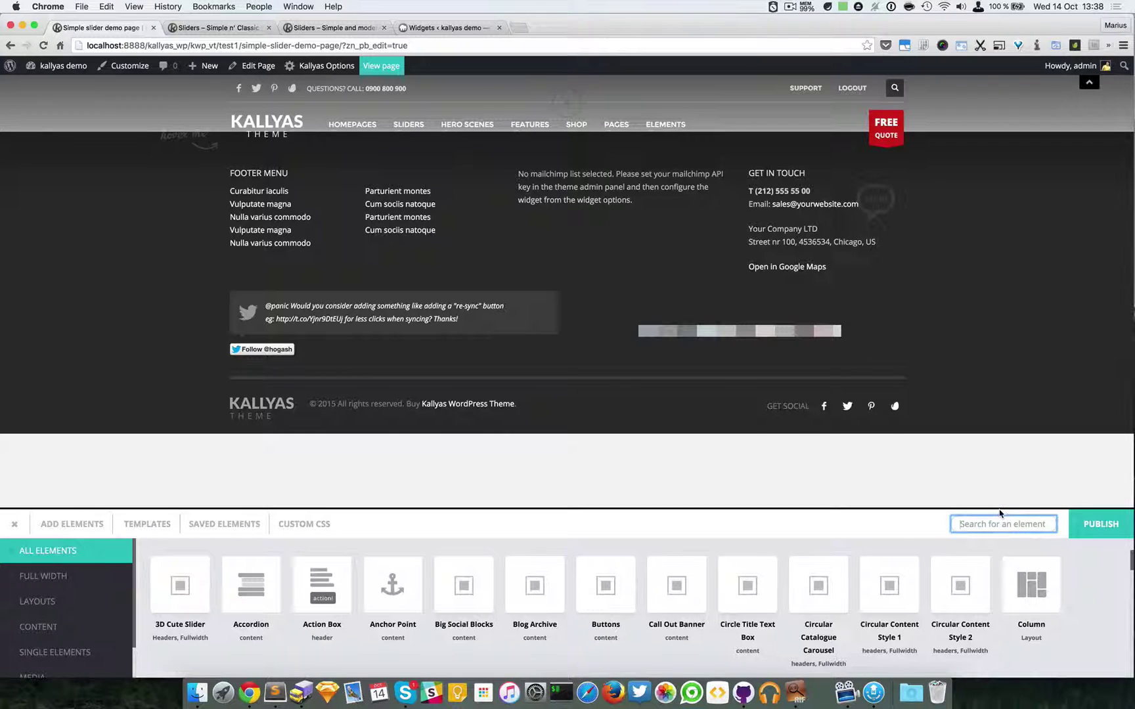
pyautogui.write('simpl')
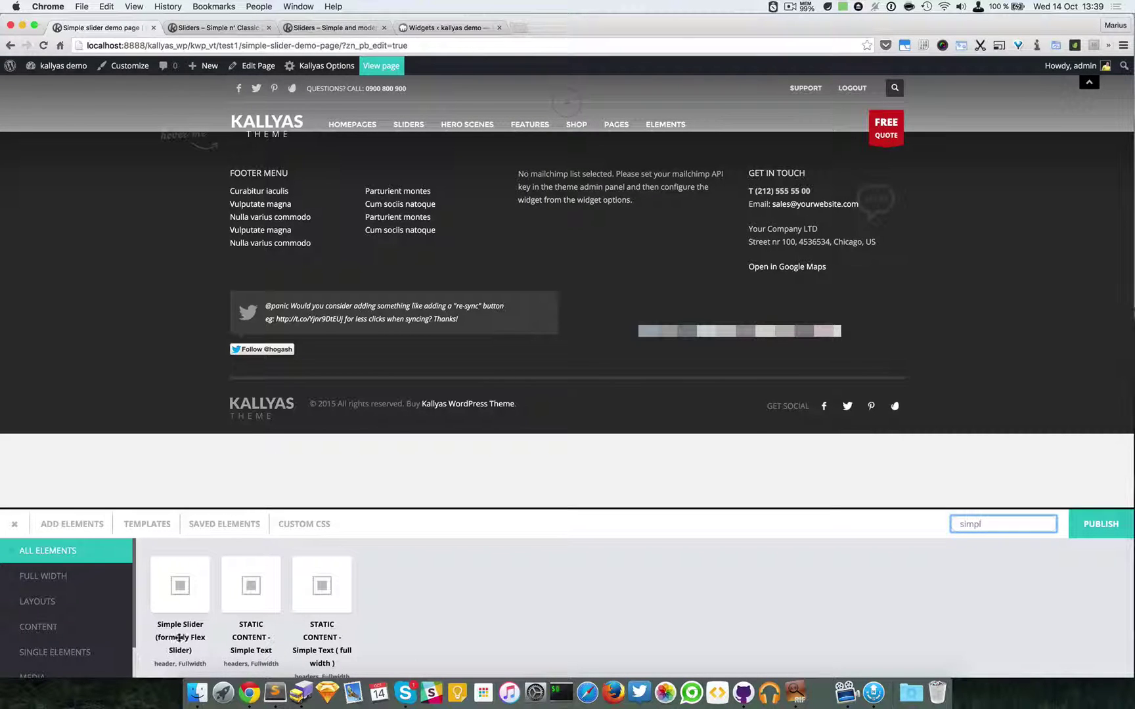
pyautogui.moveTo(183, 597); pyautogui.dragTo(642, 155)
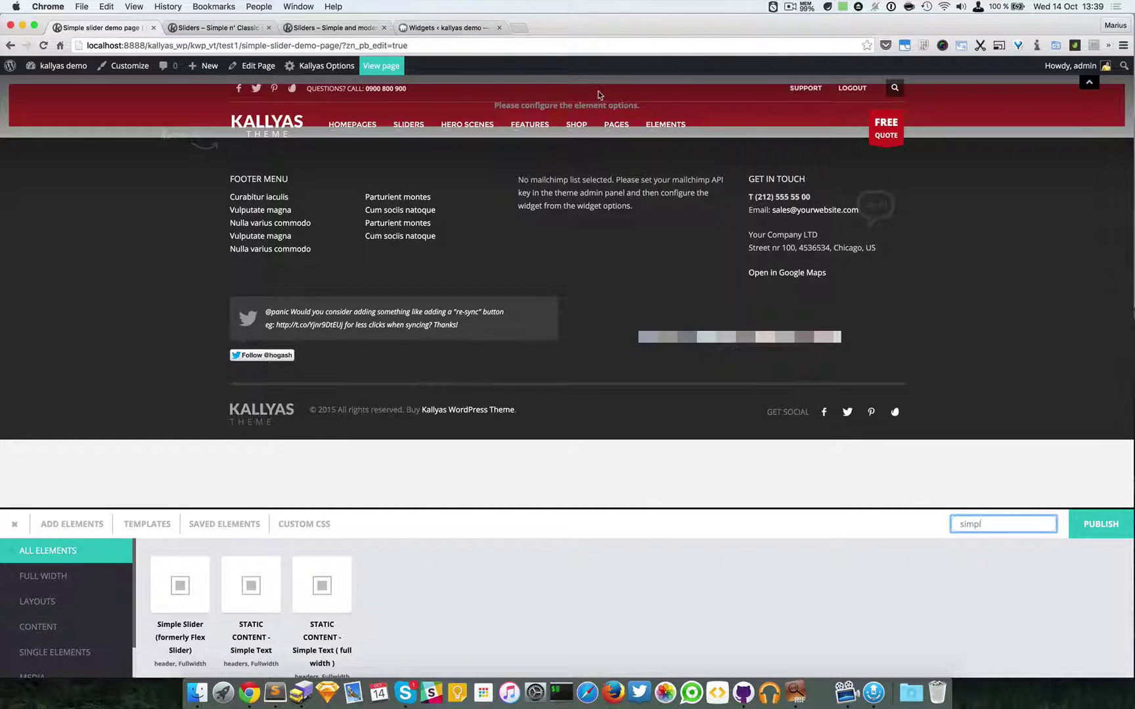
pyautogui.click(1087, 85)
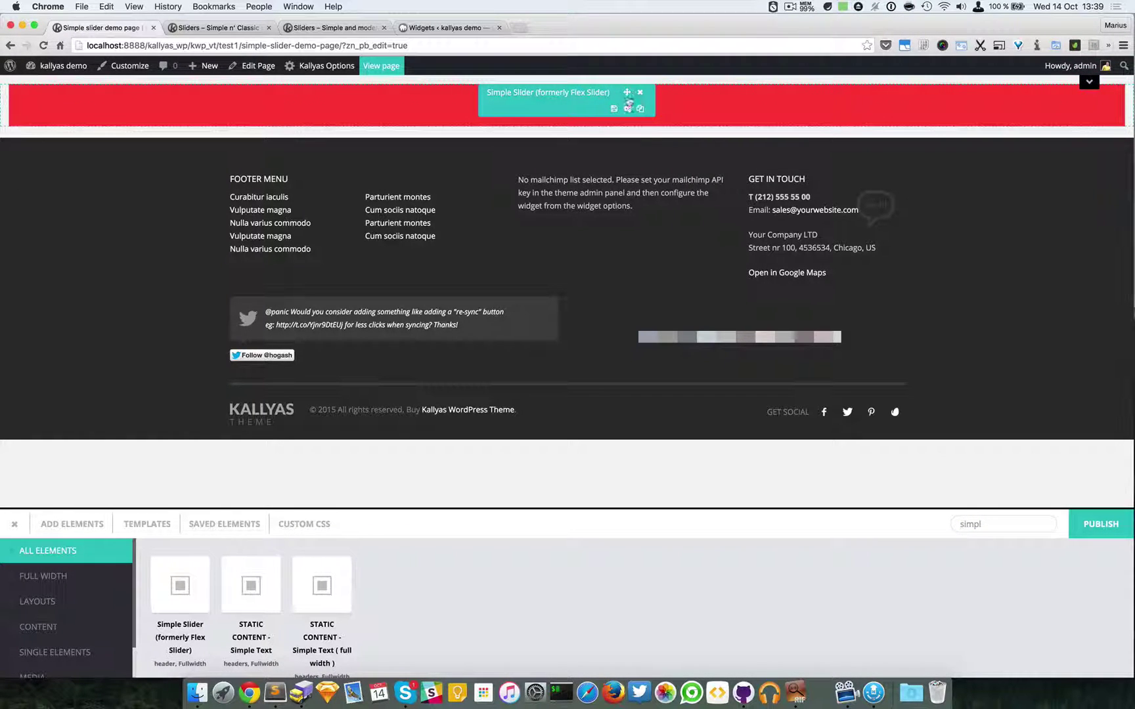
pyautogui.click(629, 109)
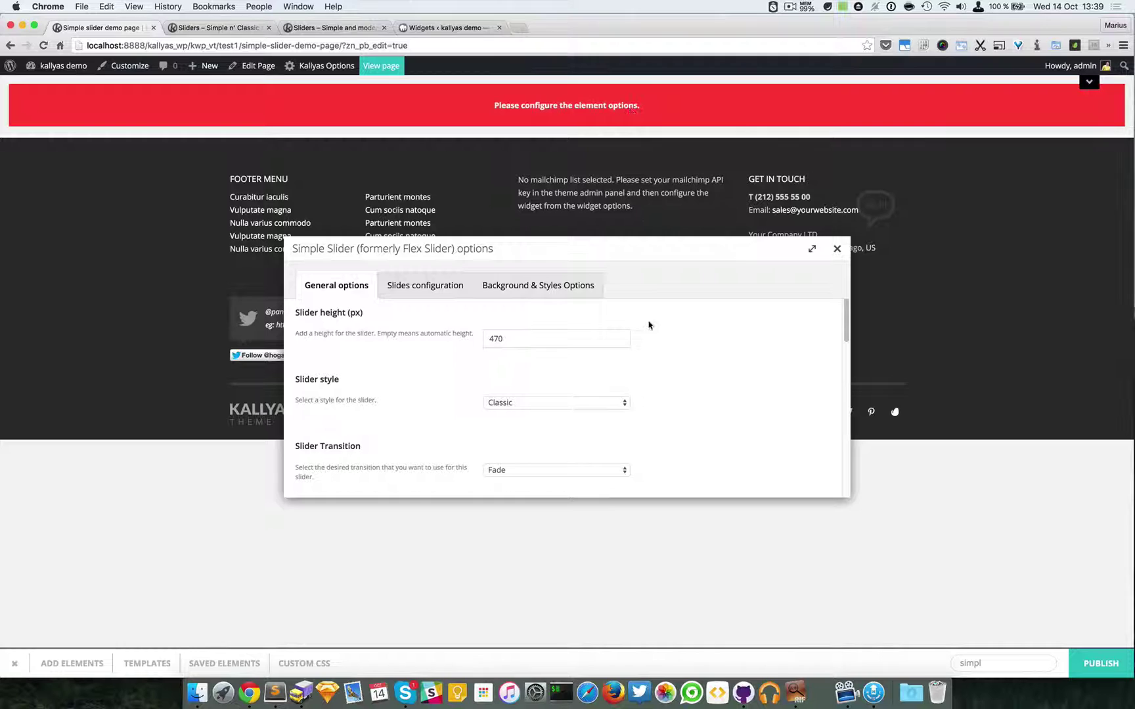
# - Keep the slider style as Classic and set the slide transition to Slide
pyautogui.moveTo(562, 256); pyautogui.dragTo(647, 330)
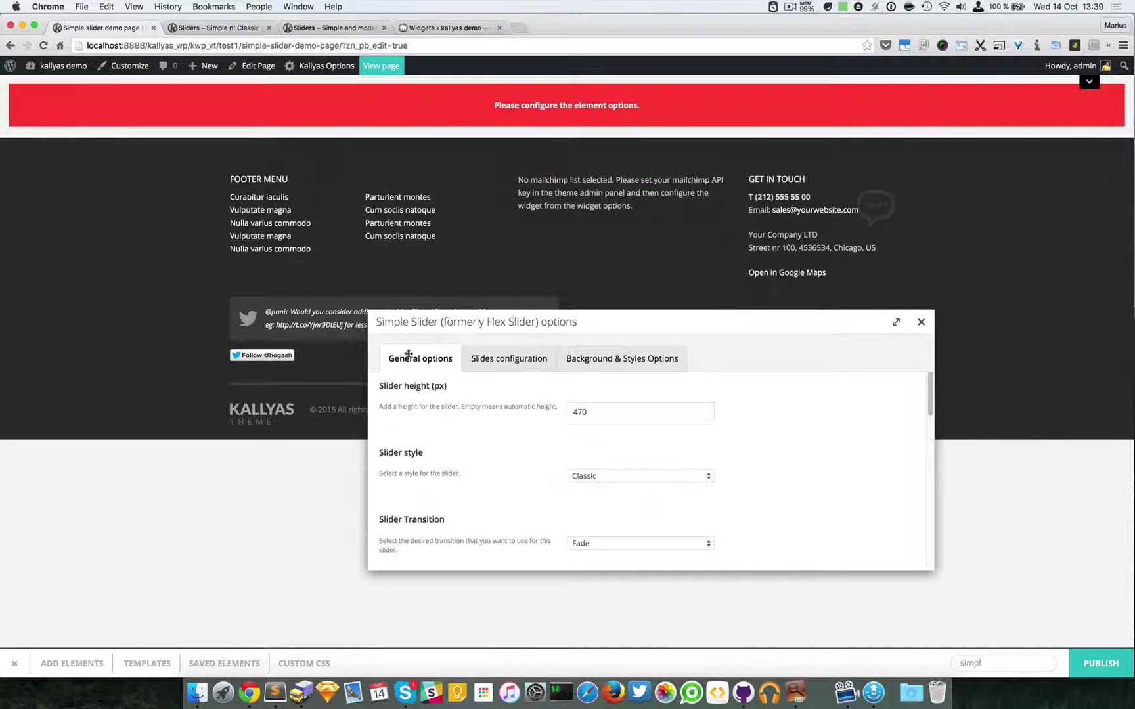
pyautogui.tripleClick(393, 454)
pyautogui.click(455, 452)
pyautogui.click(601, 475)
pyautogui.click(601, 476)
pyautogui.scroll(-2, 458, 508)
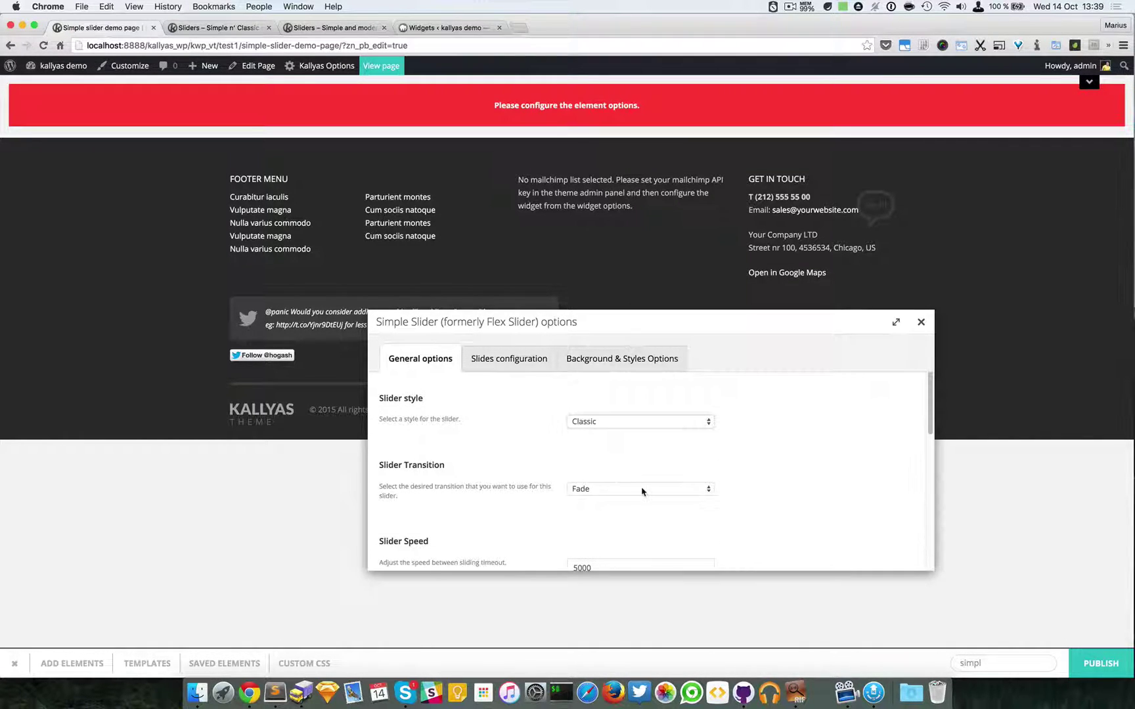
pyautogui.click(643, 489)
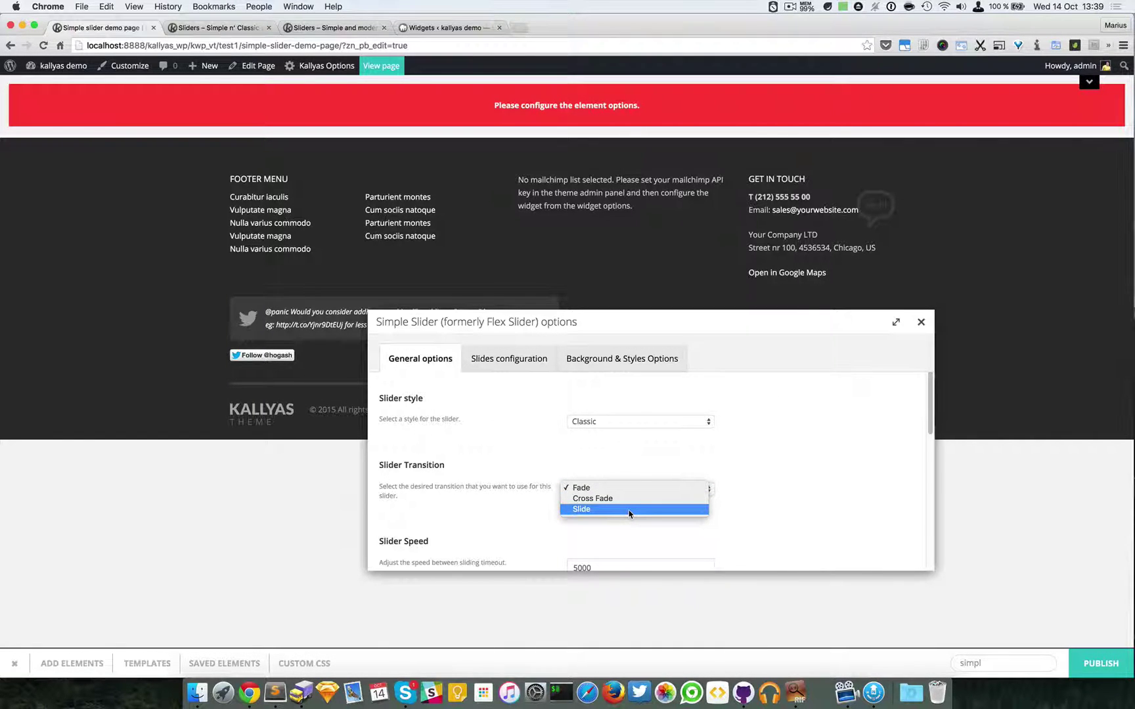
pyautogui.click(628, 509)
# - Confirm the Slider Speed of 5000 and keep autoplay switched on
pyautogui.scroll(-3, 762, 510)
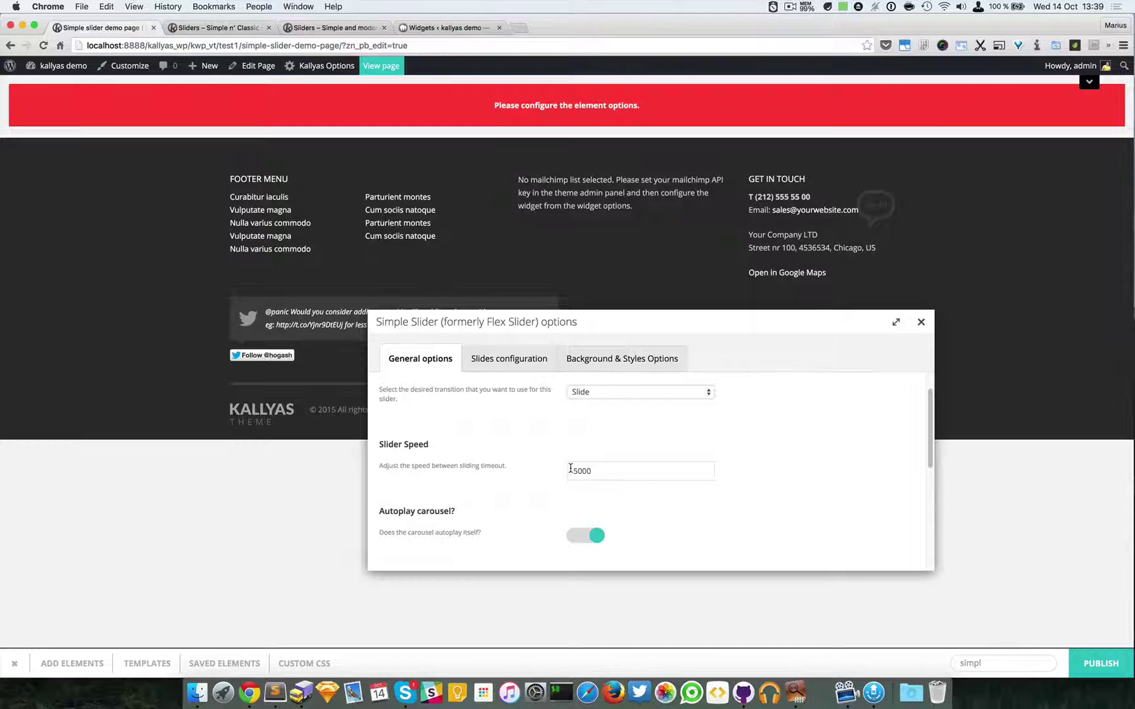
pyautogui.click(595, 469)
pyautogui.click(601, 470)
pyautogui.scroll(1, 601, 470)
pyautogui.scroll(-3, 600, 471)
pyautogui.scroll(2, 600, 470)
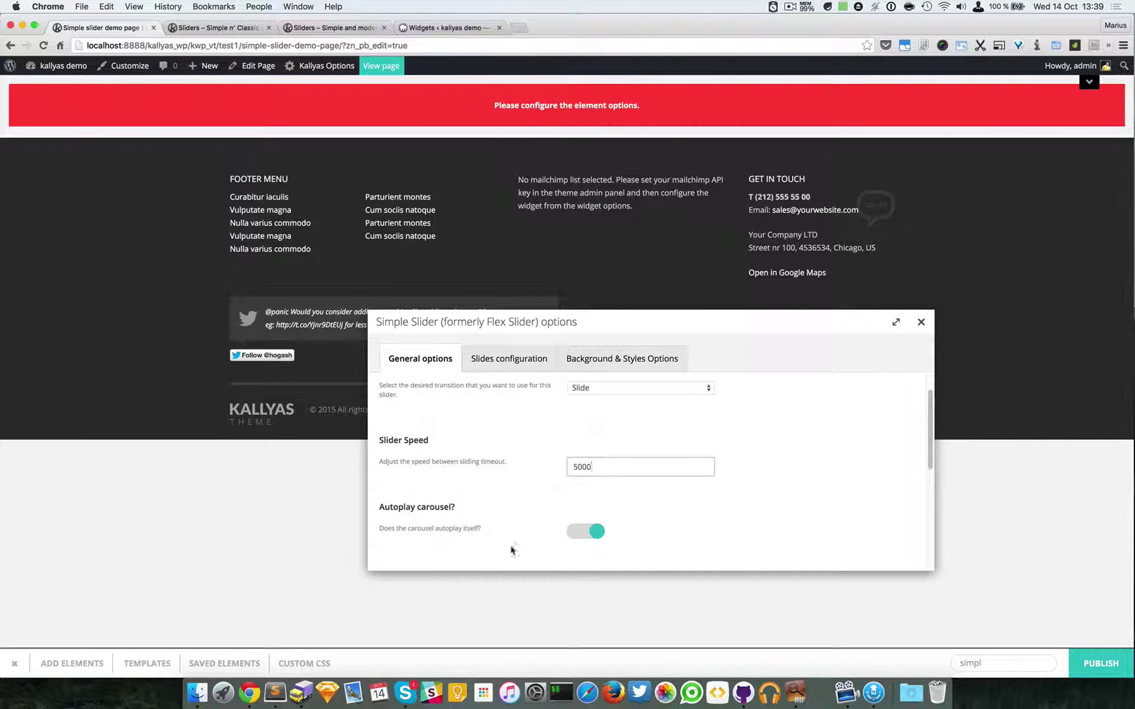
pyautogui.click(588, 535)
pyautogui.doubleClick(587, 466)
pyautogui.click(608, 466)
pyautogui.doubleClick(620, 463)
pyautogui.click(621, 464)
# - Keep navigation arrows and navigation bullets both set to Yes
pyautogui.scroll(-3, 569, 541)
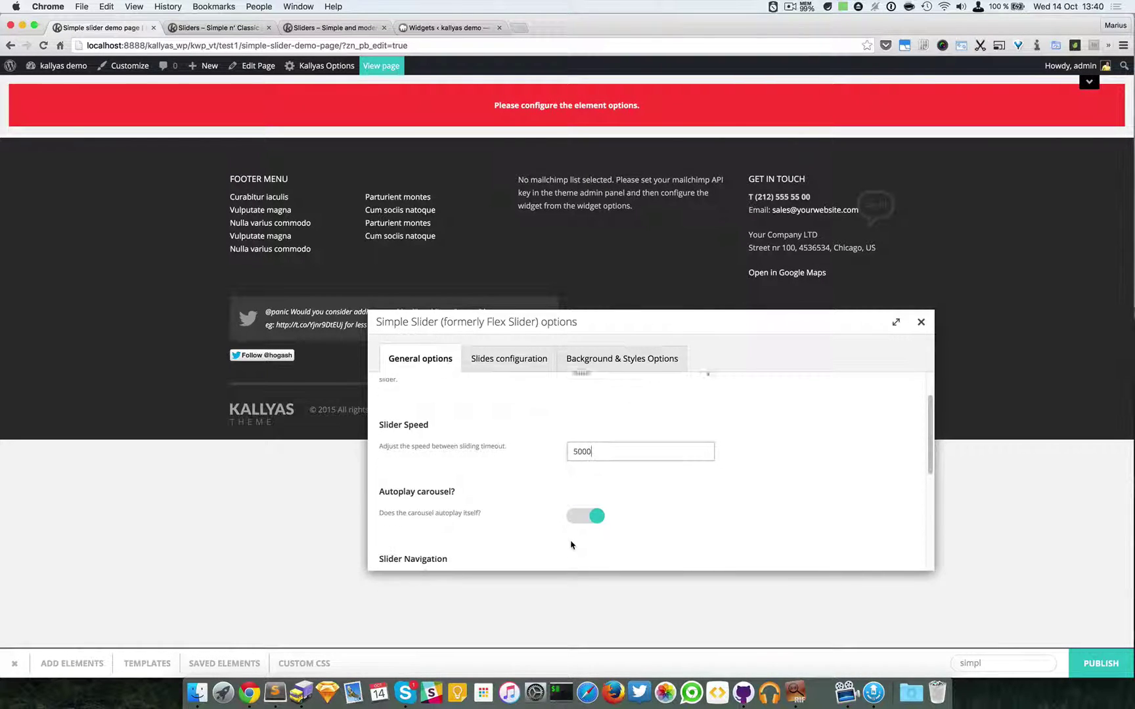
pyautogui.scroll(-4, 430, 460)
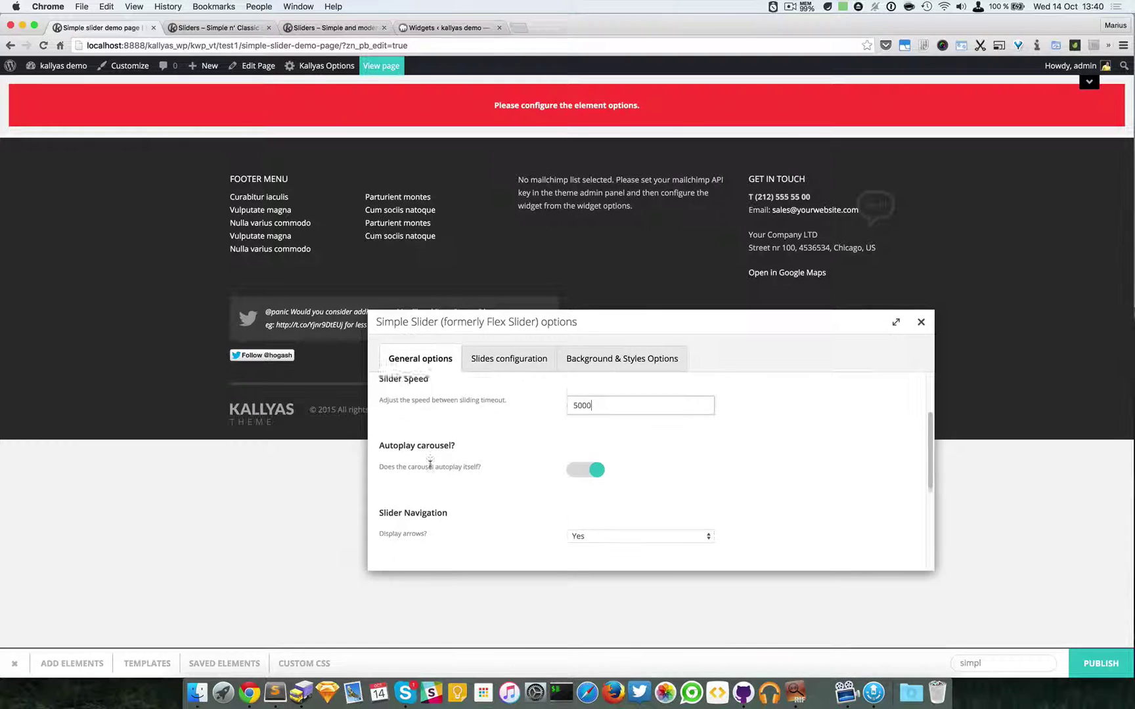
pyautogui.scroll(-1, 470, 452)
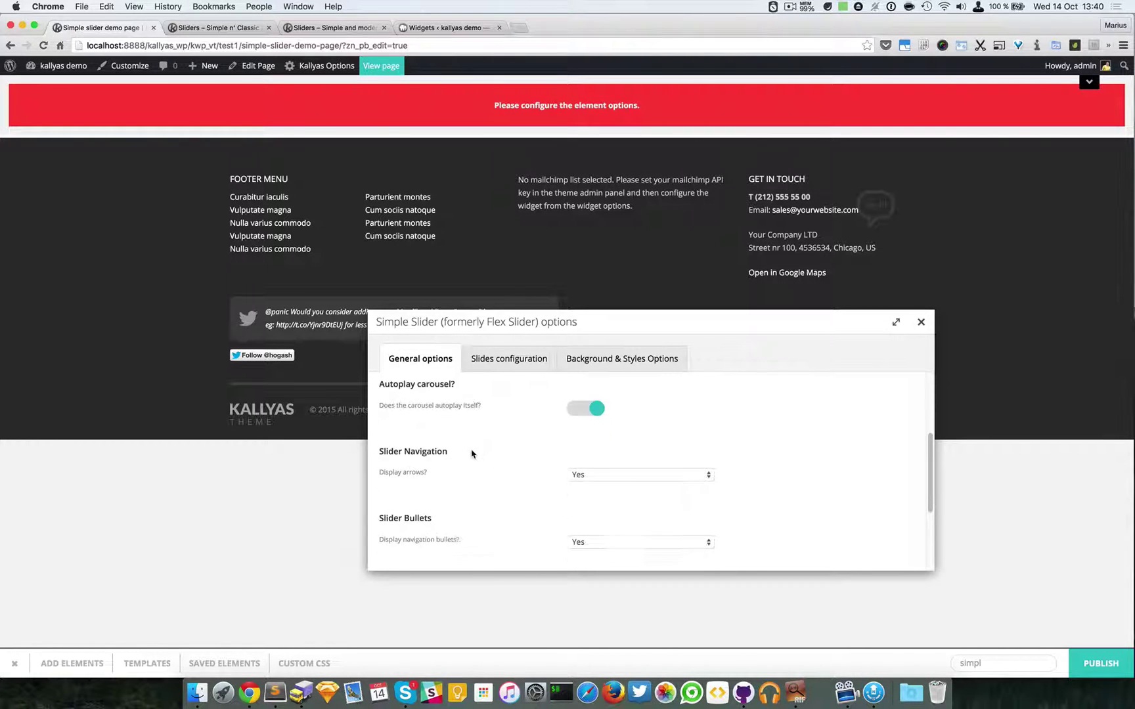
pyautogui.scroll(-1, 457, 461)
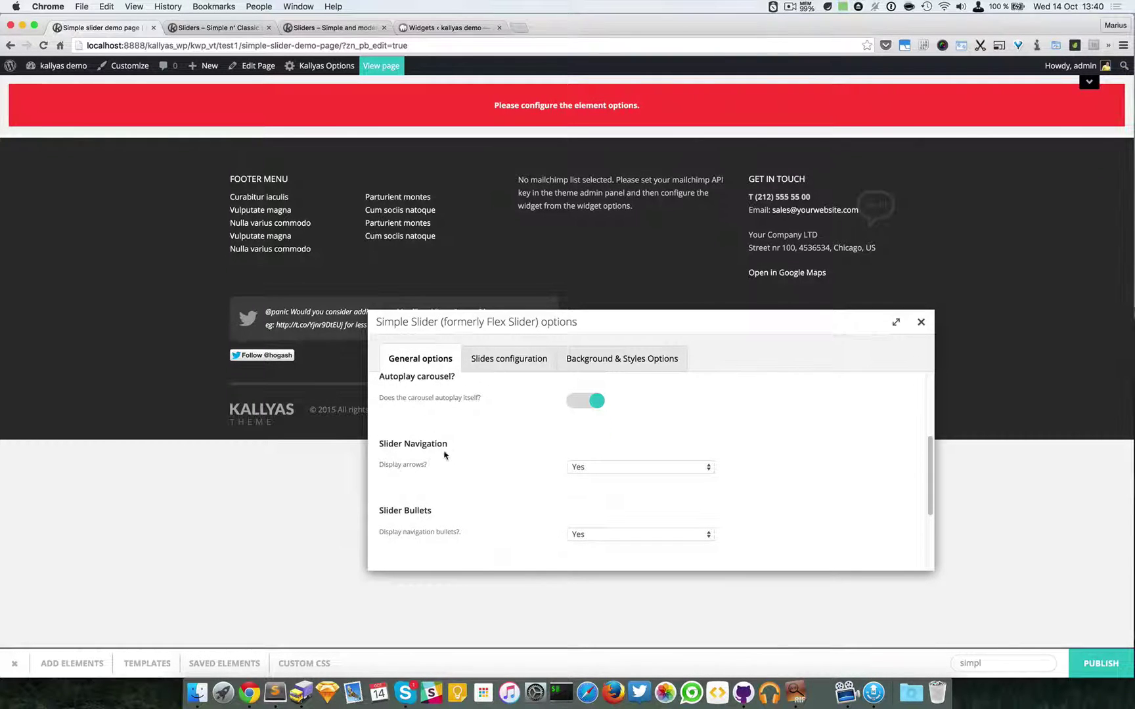
pyautogui.click(605, 469)
pyautogui.click(783, 454)
pyautogui.scroll(-3, 494, 501)
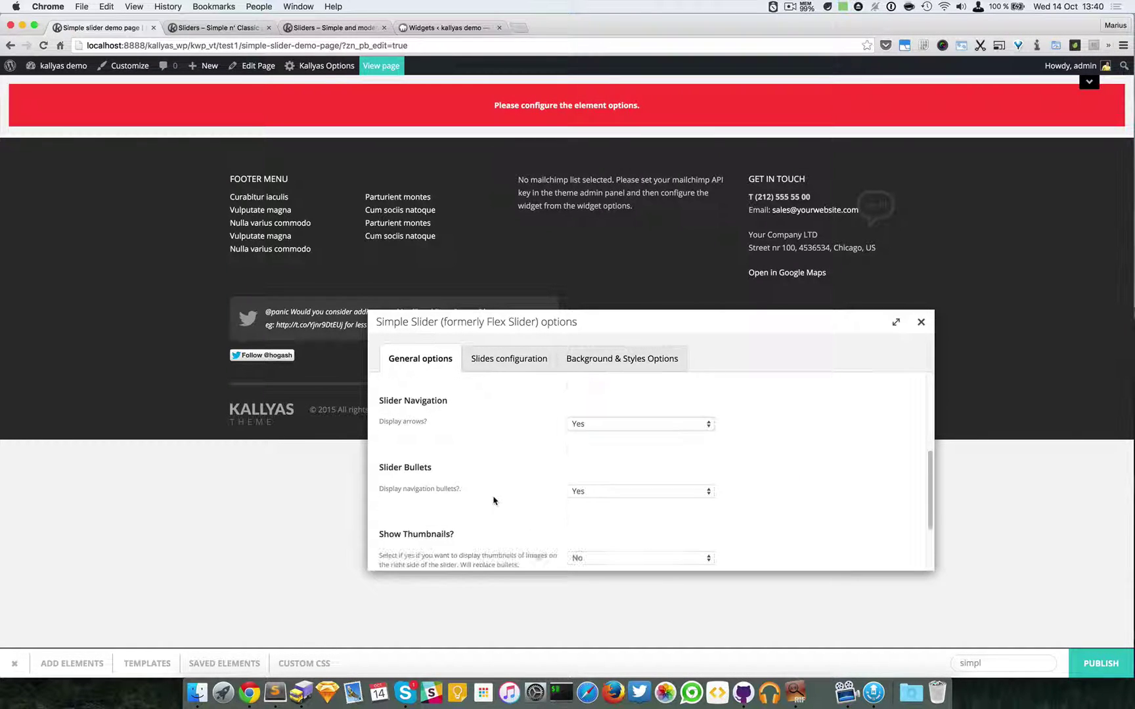
pyautogui.click(608, 490)
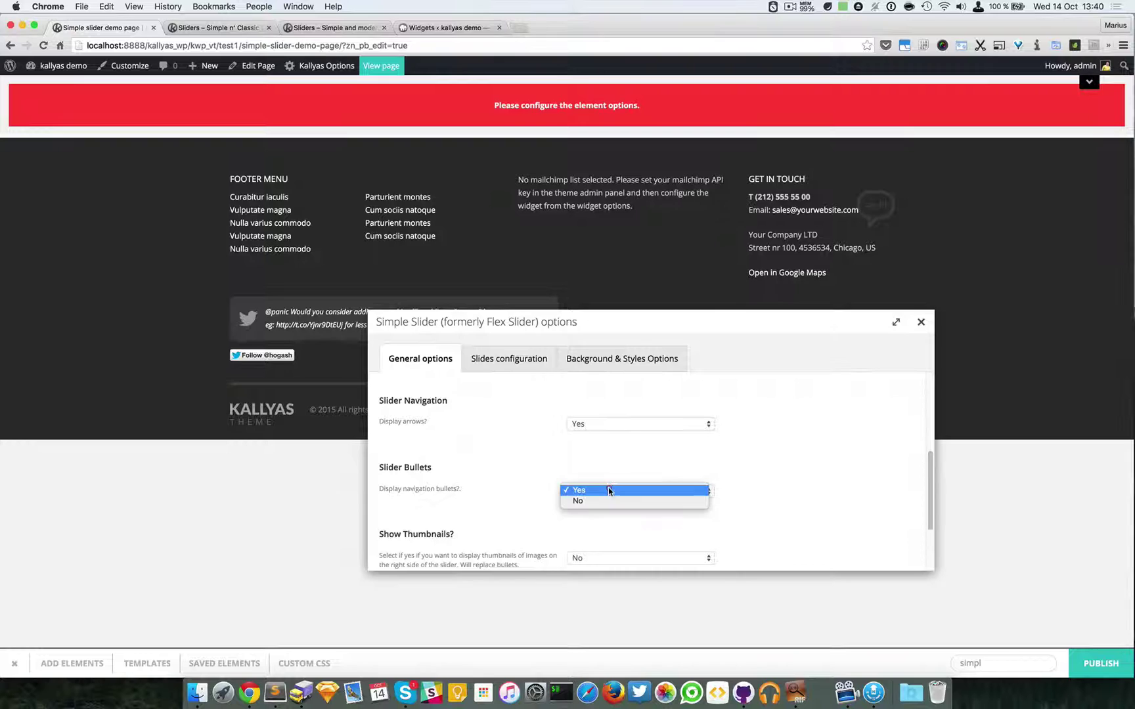
pyautogui.click(785, 468)
# - Keep thumbnails set to No and the shadow style as Lifted
pyautogui.scroll(-2, 757, 483)
pyautogui.scroll(-3, 671, 489)
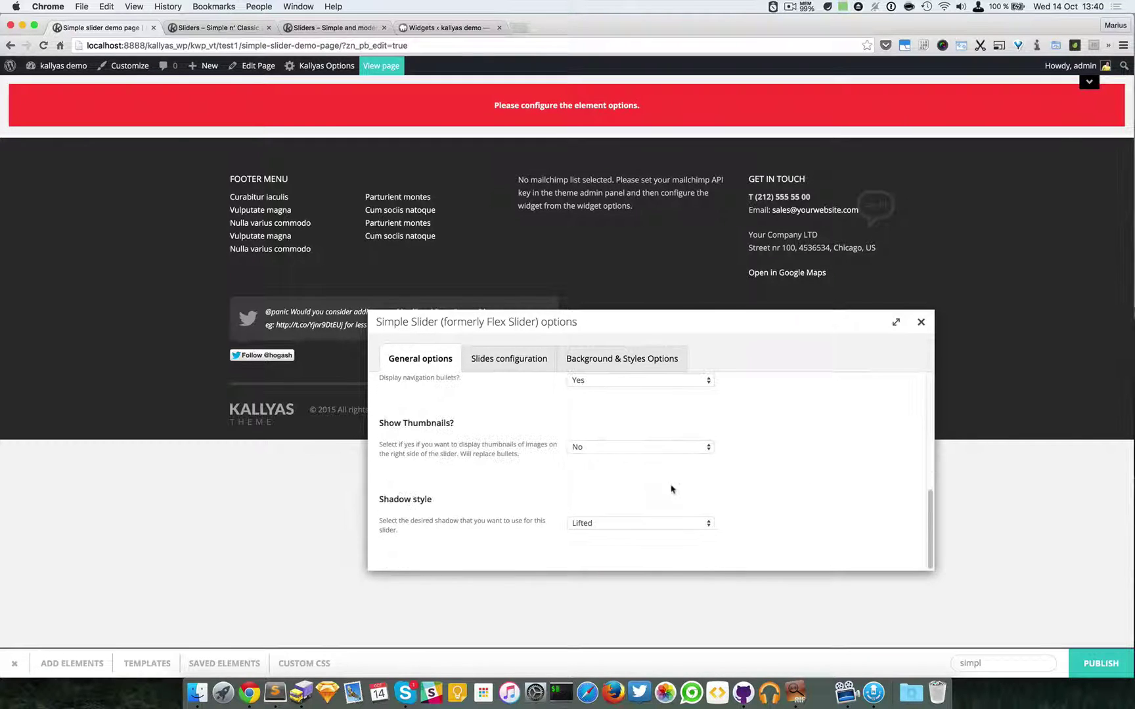
pyautogui.scroll(1, 591, 479)
pyautogui.click(614, 484)
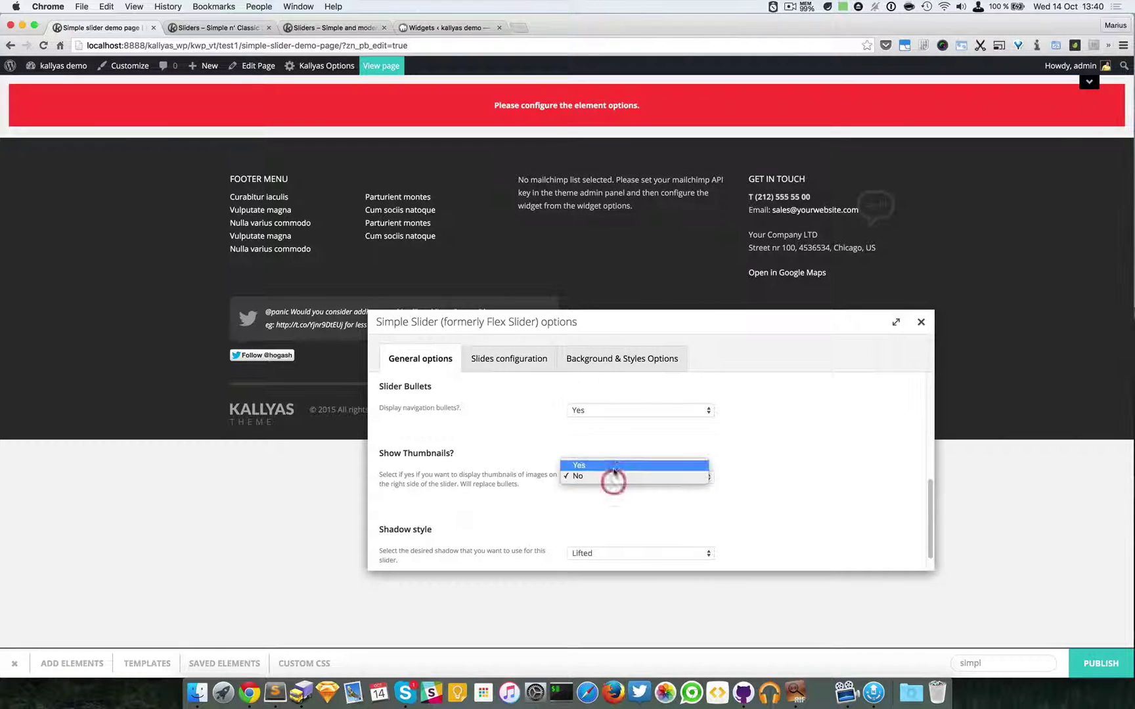
pyautogui.click(446, 488)
pyautogui.scroll(-1, 462, 463)
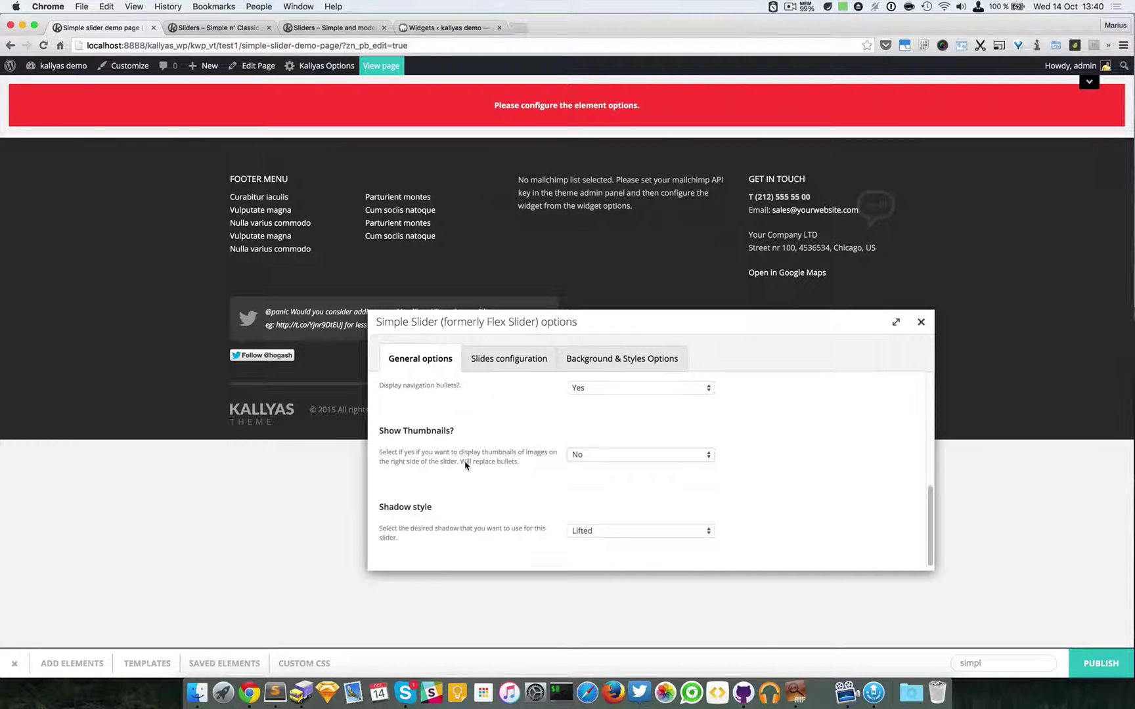
pyautogui.click(608, 524)
pyautogui.click(483, 517)
pyautogui.click(576, 524)
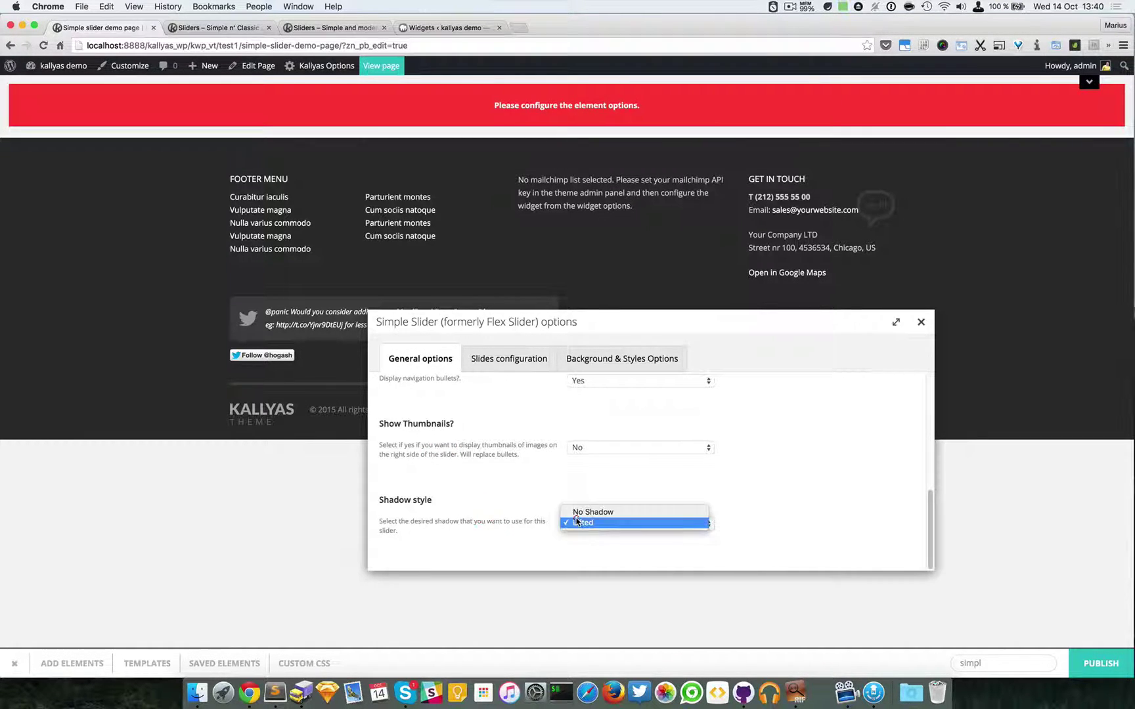
pyautogui.click(453, 540)
pyautogui.click(186, 27)
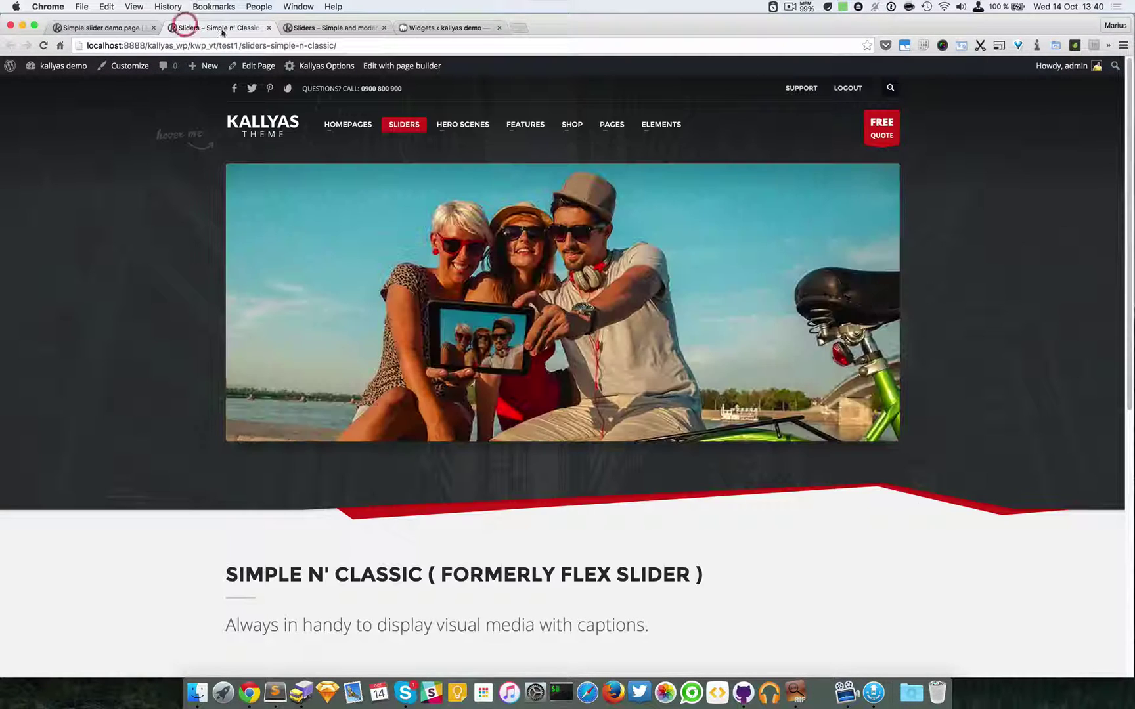
pyautogui.click(326, 27)
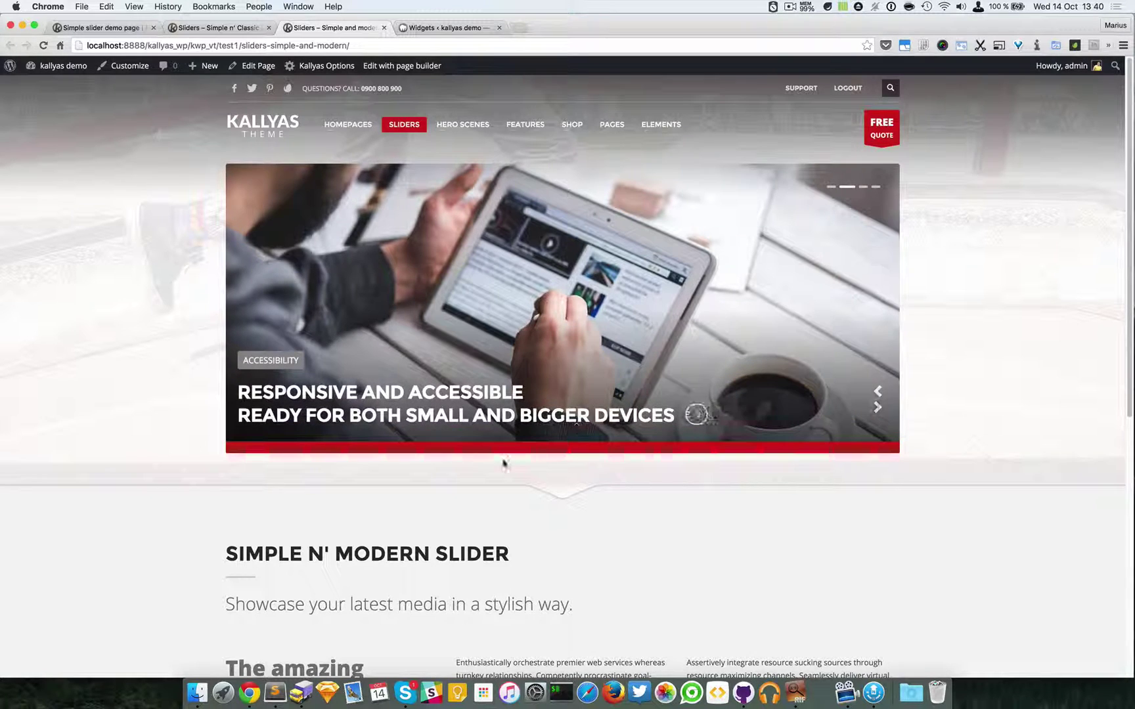
pyautogui.click(187, 27)
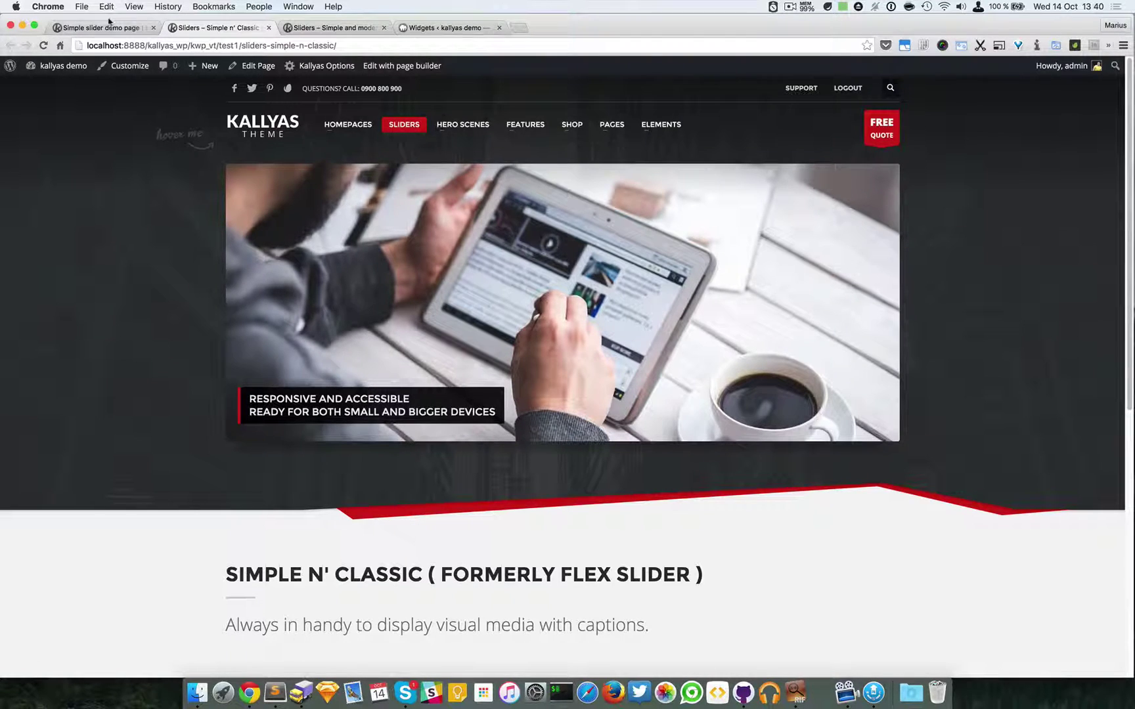
pyautogui.click(109, 25)
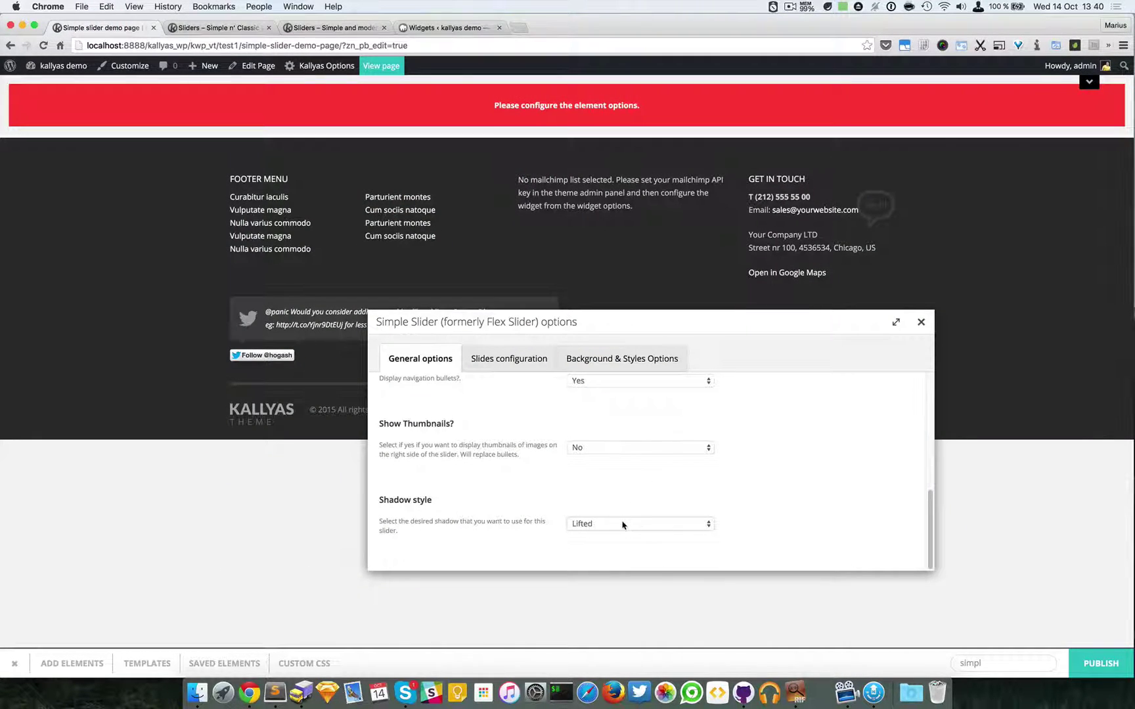
# - Open the Background & Styles Options tab and review its defaults: no source, no overlay
pyautogui.scroll(10, 558, 461)
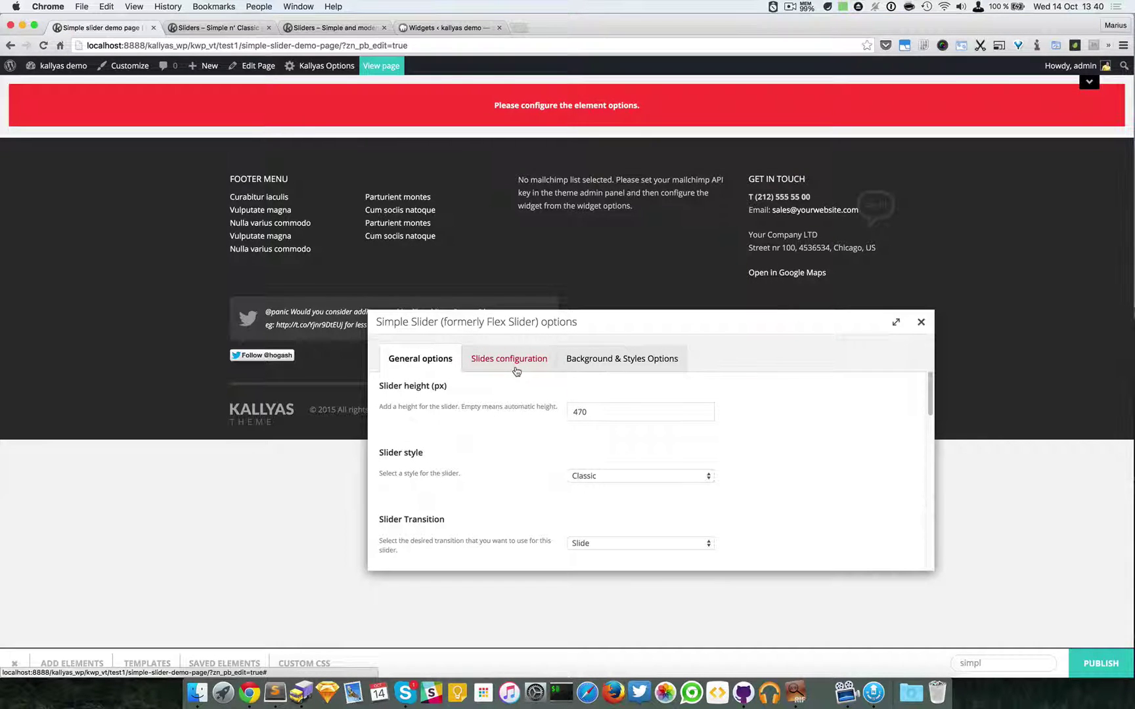
pyautogui.click(591, 360)
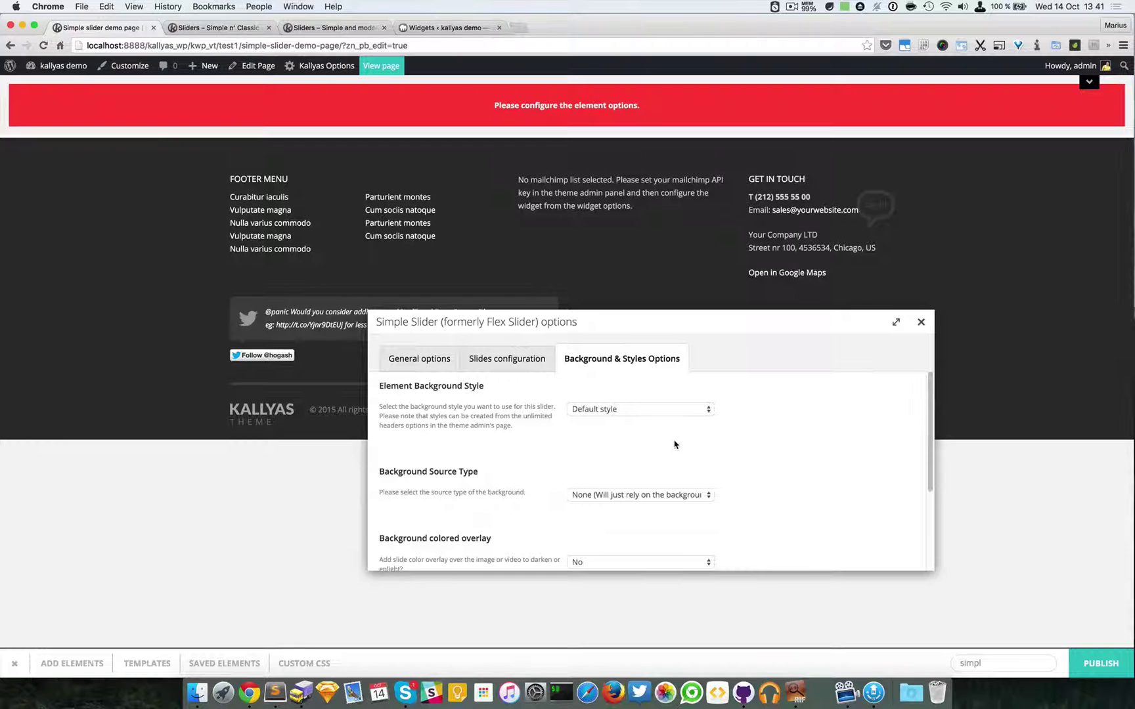
pyautogui.scroll(-2, 674, 444)
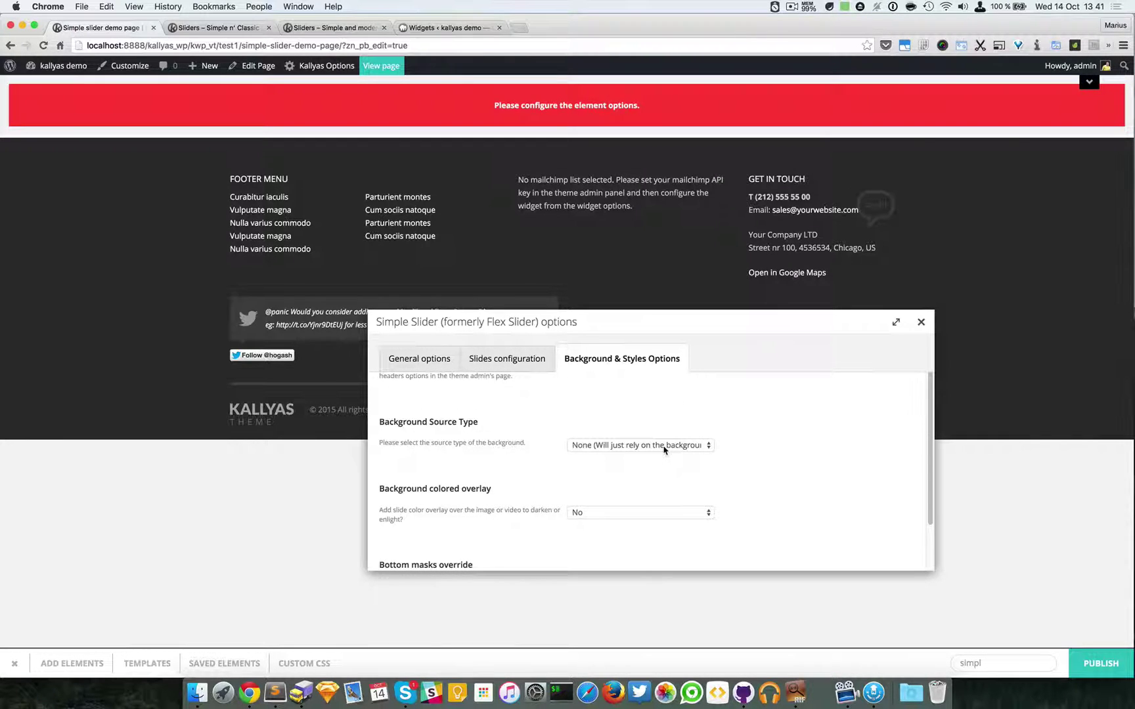
pyautogui.scroll(2, 665, 449)
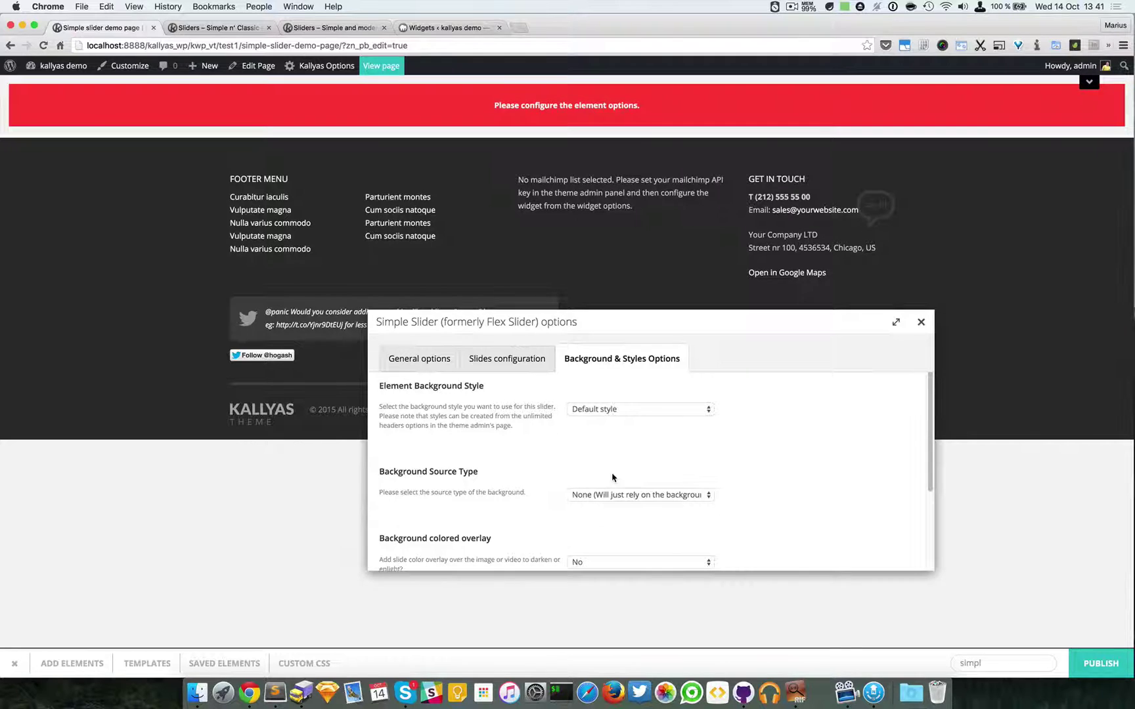
pyautogui.scroll(-1, 718, 467)
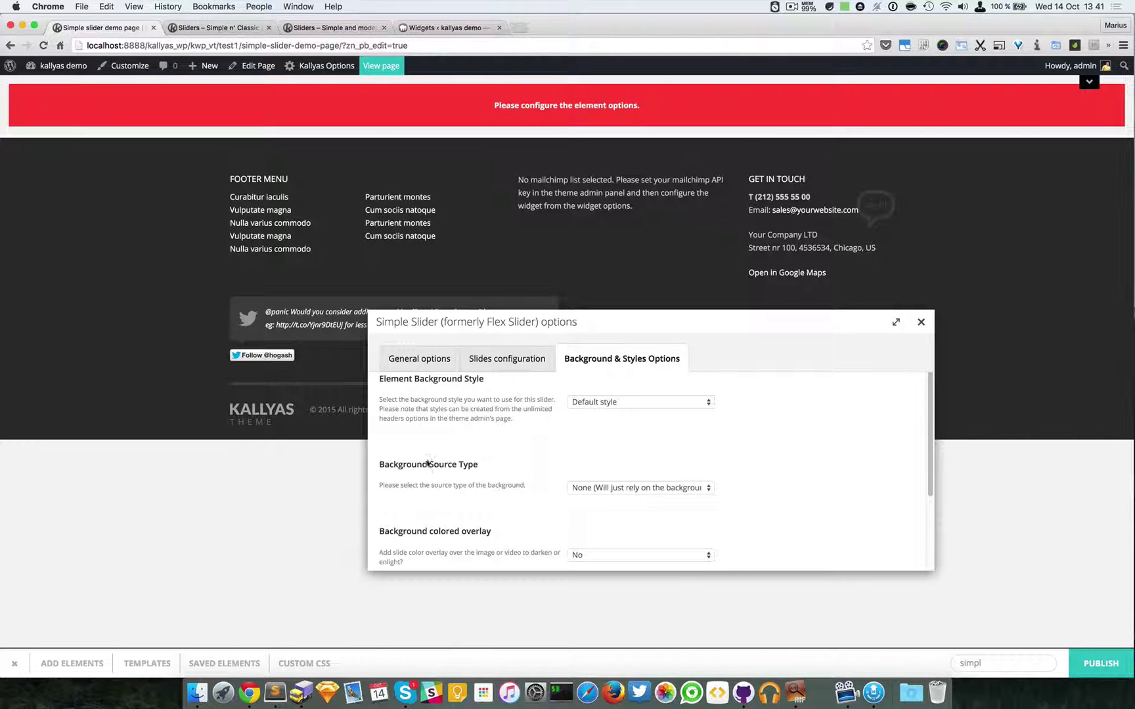
# - Set the background source to Image and insert port-770732_1920.jpg from the Media Library
pyautogui.click(645, 488)
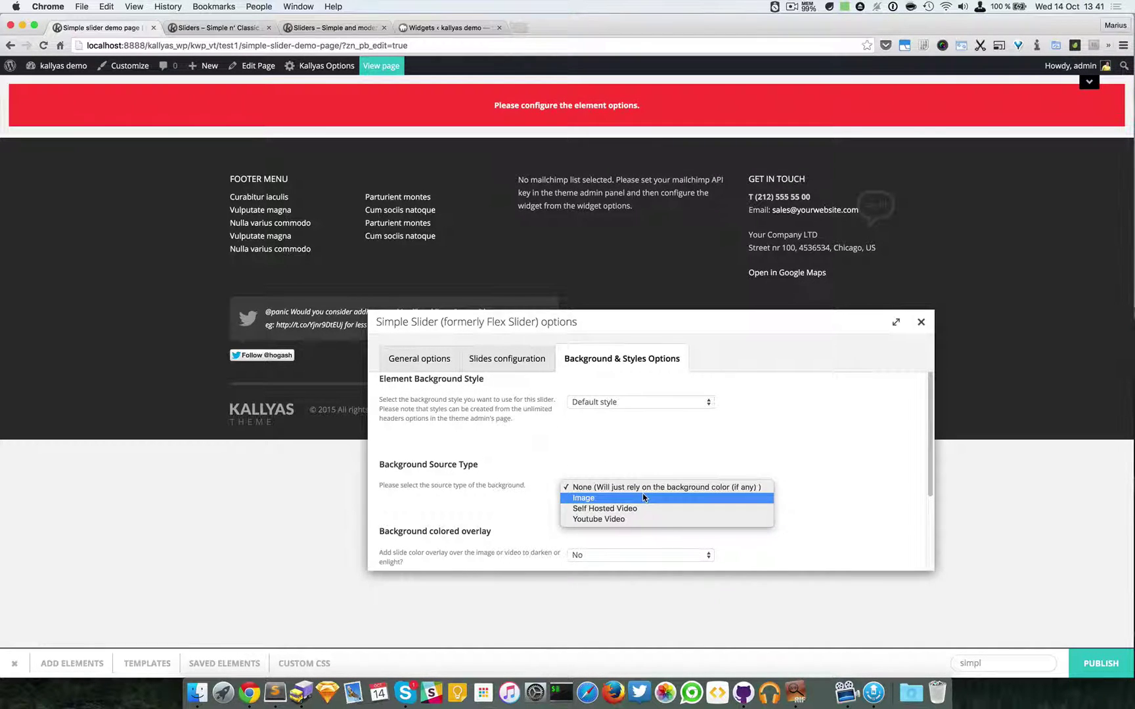
pyautogui.click(643, 497)
pyautogui.scroll(-3, 649, 491)
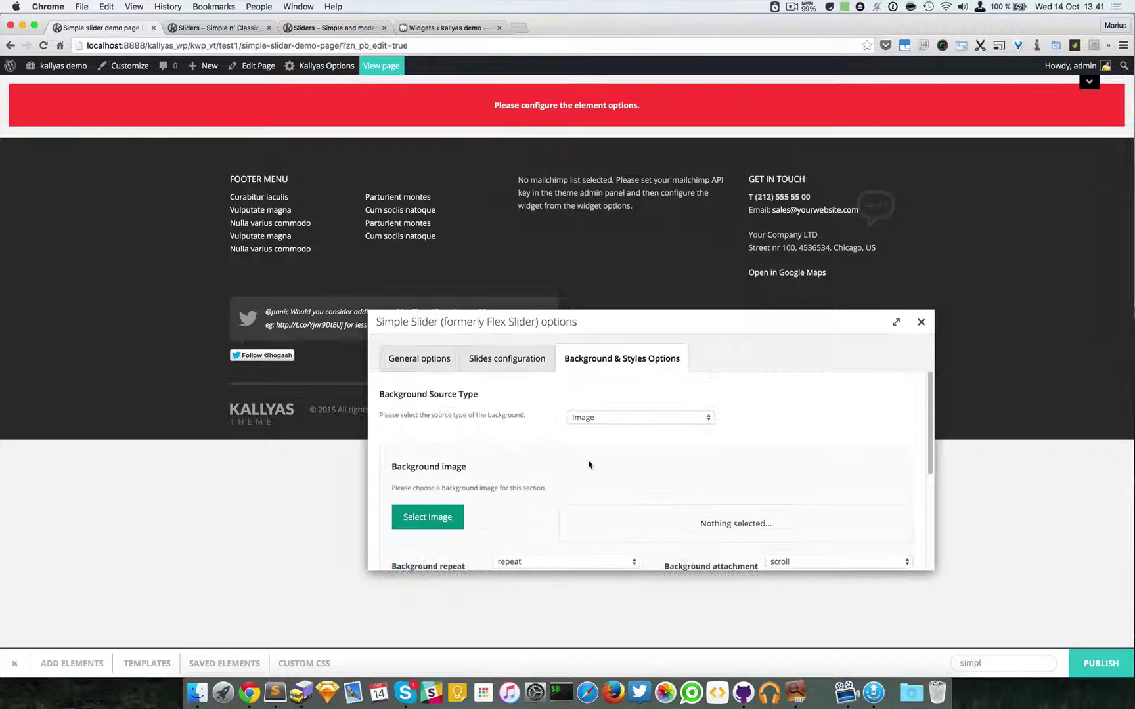
pyautogui.click(425, 517)
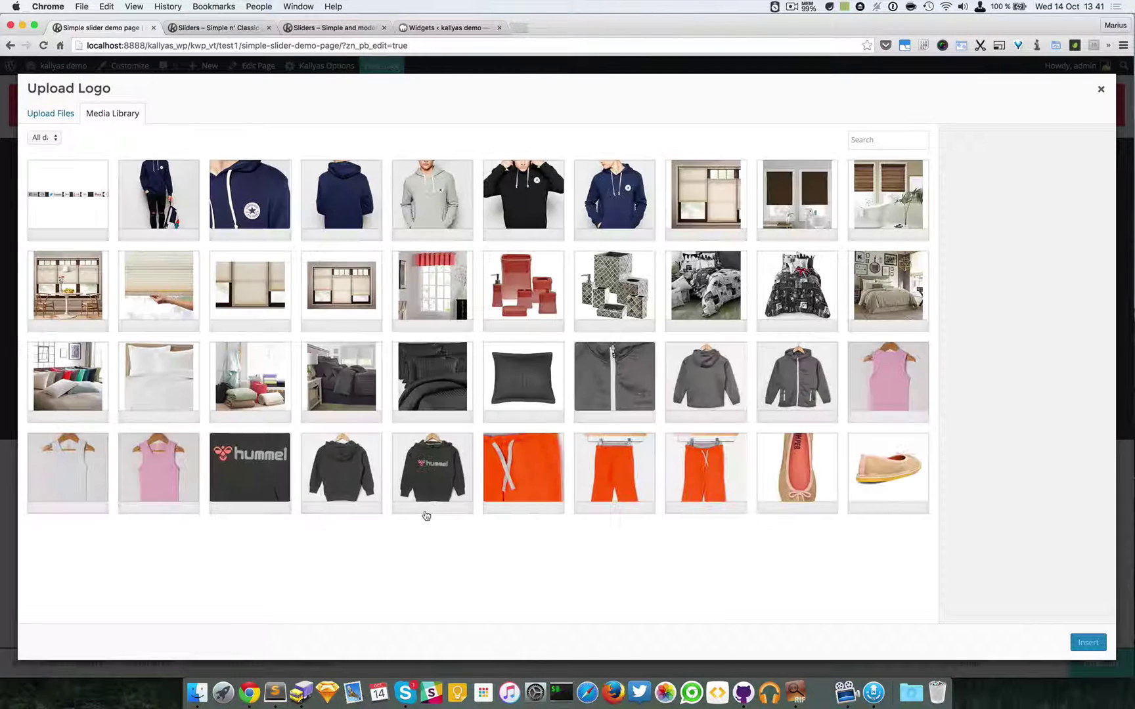
pyautogui.scroll(-5, 426, 516)
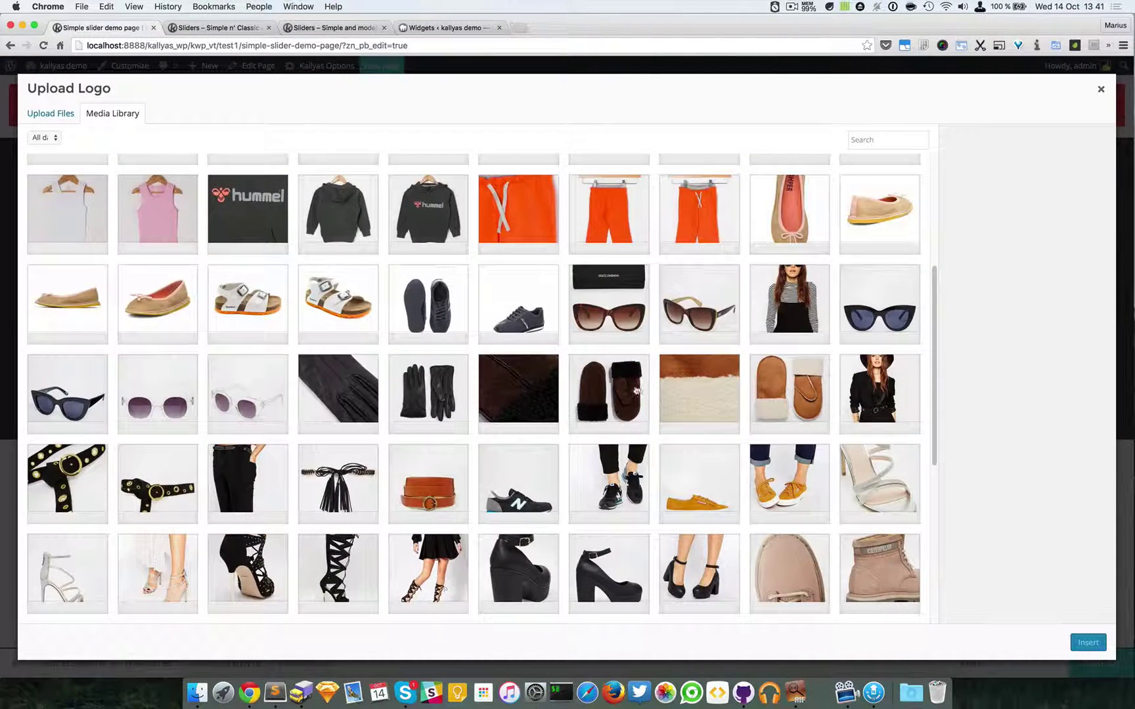
pyautogui.scroll(-15, 673, 392)
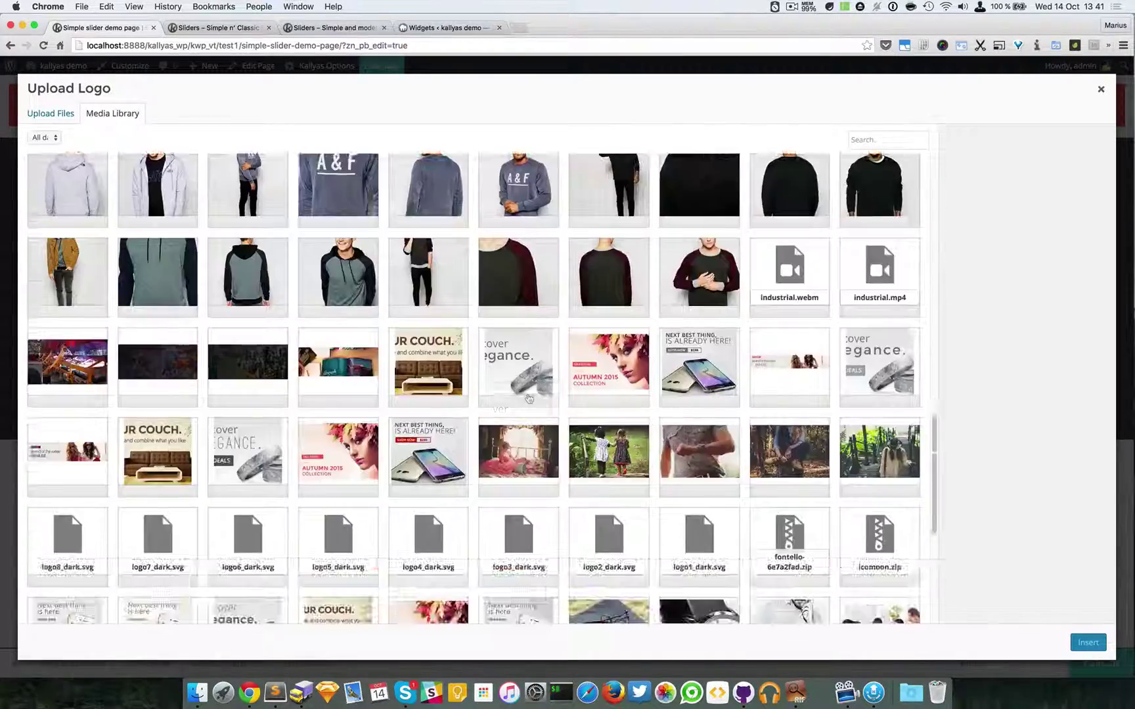
pyautogui.scroll(-4, 704, 405)
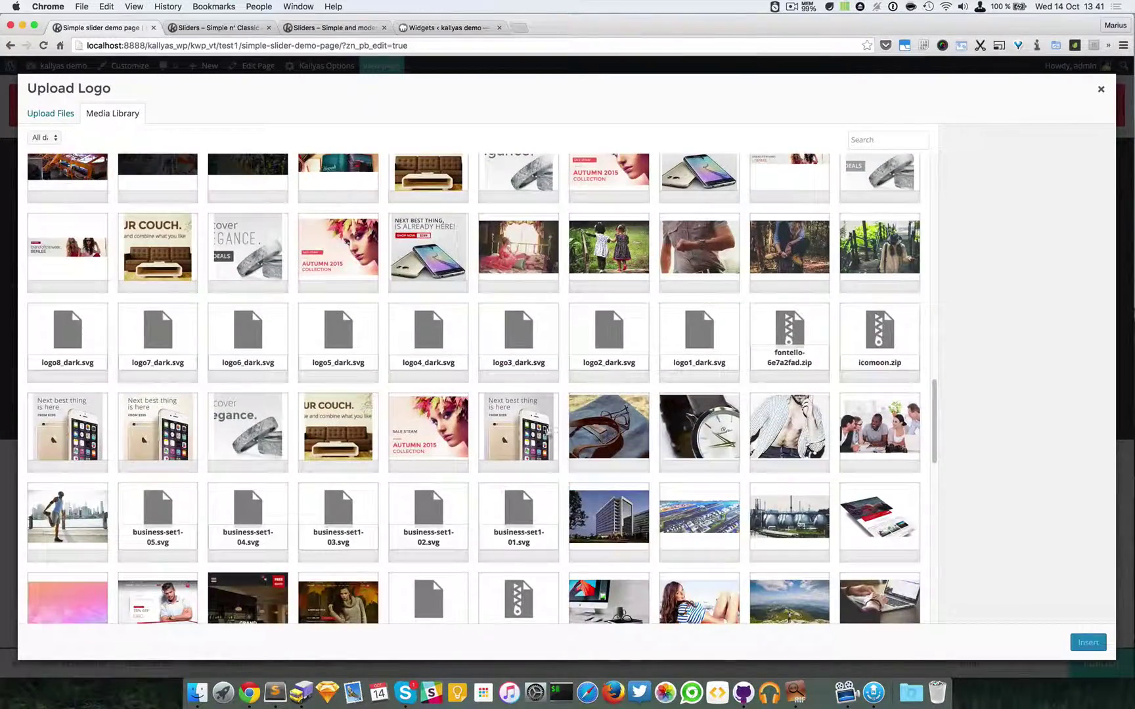
pyautogui.scroll(-1, 672, 475)
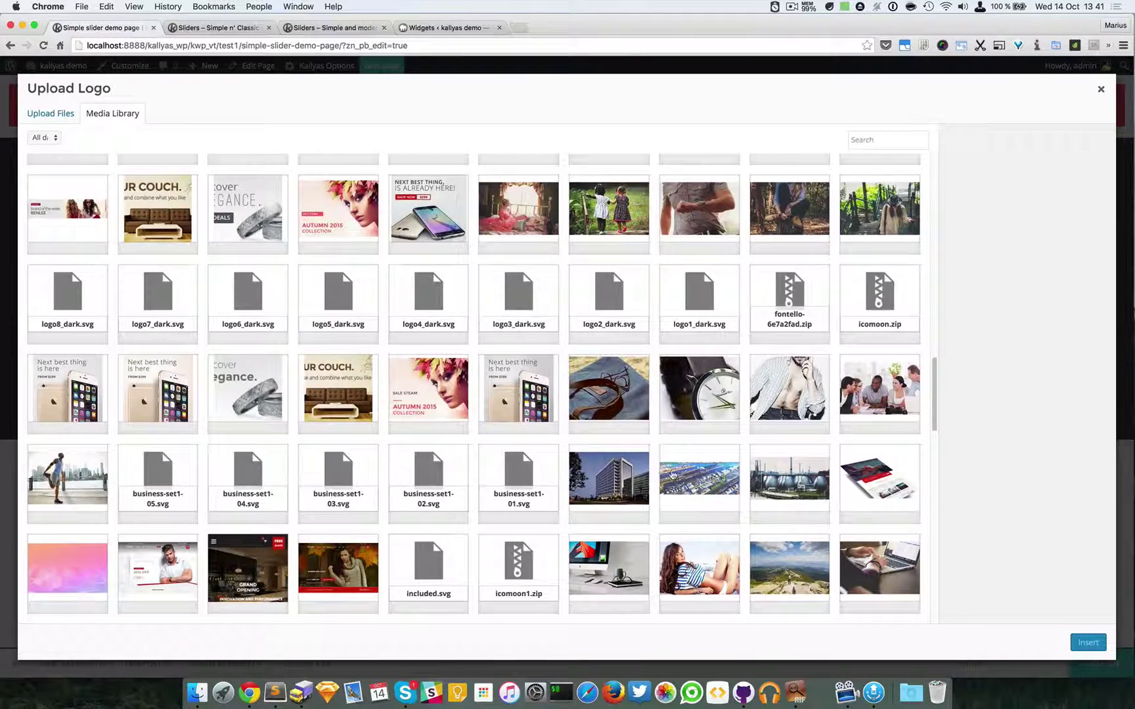
pyautogui.click(671, 475)
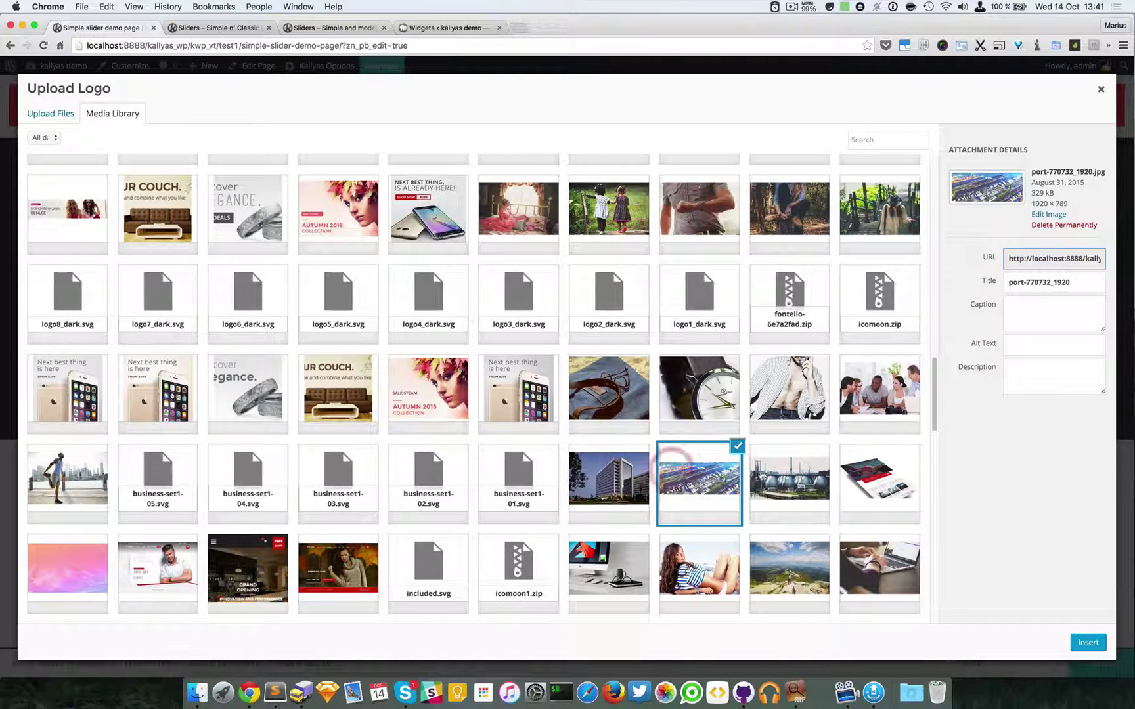
pyautogui.click(1088, 642)
# - Set the background image repeat to no-repeat and its size to cover
pyautogui.scroll(-3, 755, 464)
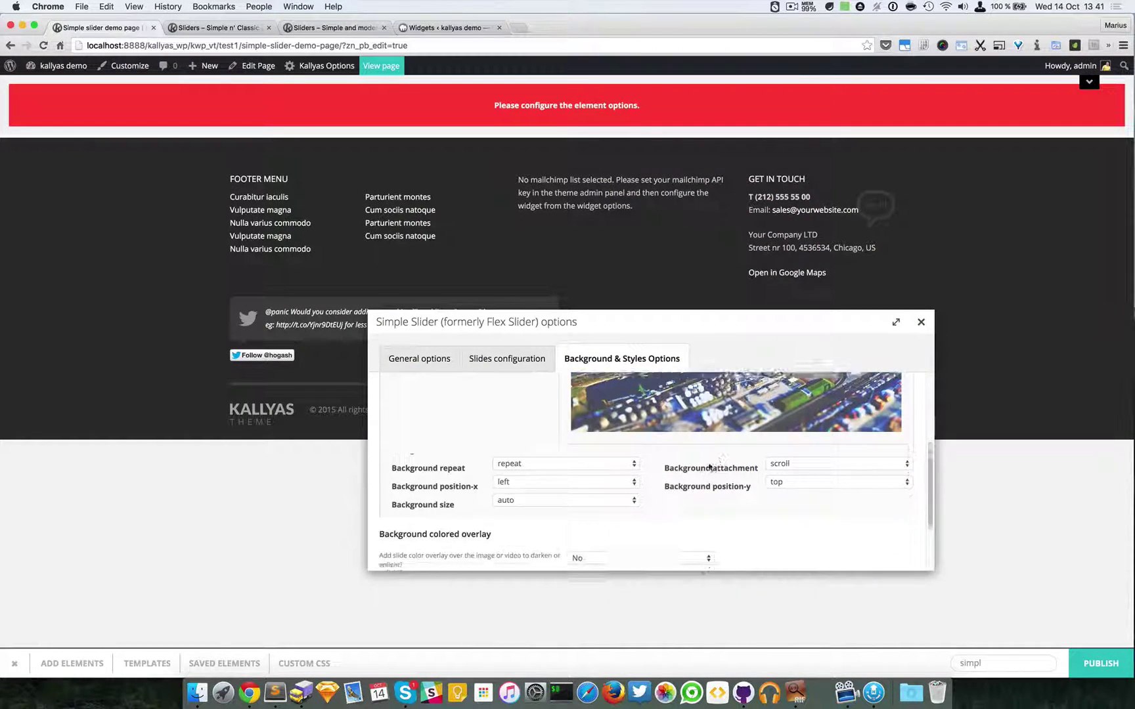
pyautogui.click(540, 452)
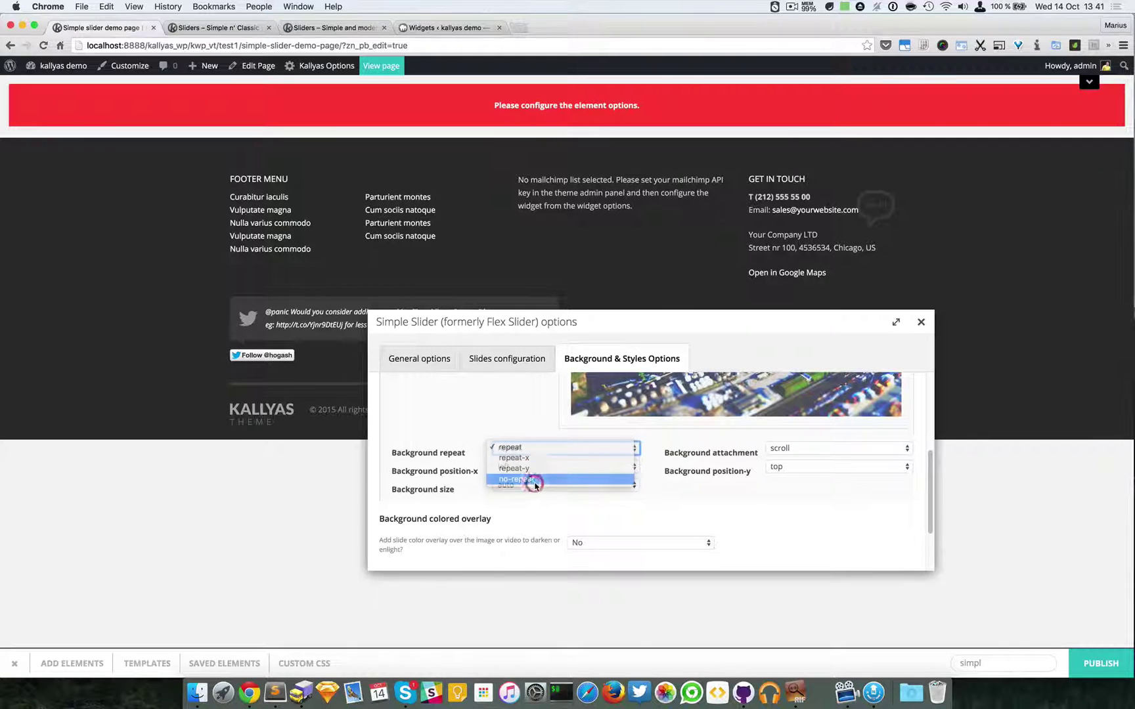
pyautogui.click(533, 480)
pyautogui.click(538, 486)
pyautogui.click(533, 495)
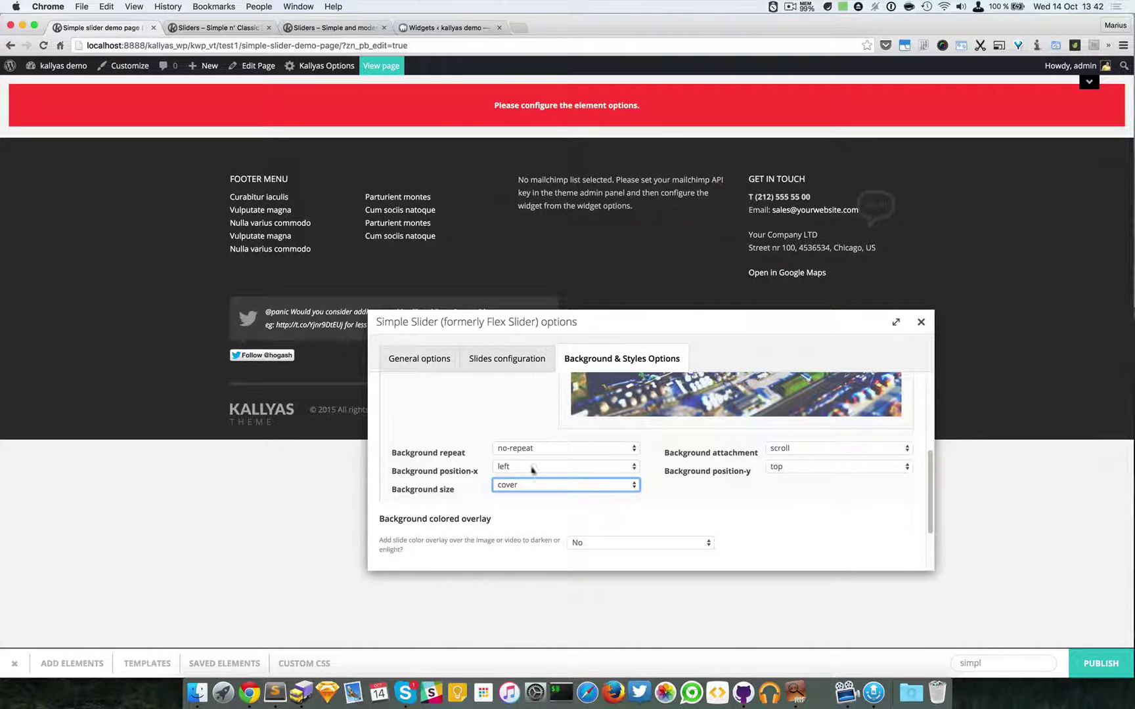
pyautogui.scroll(-3, 798, 468)
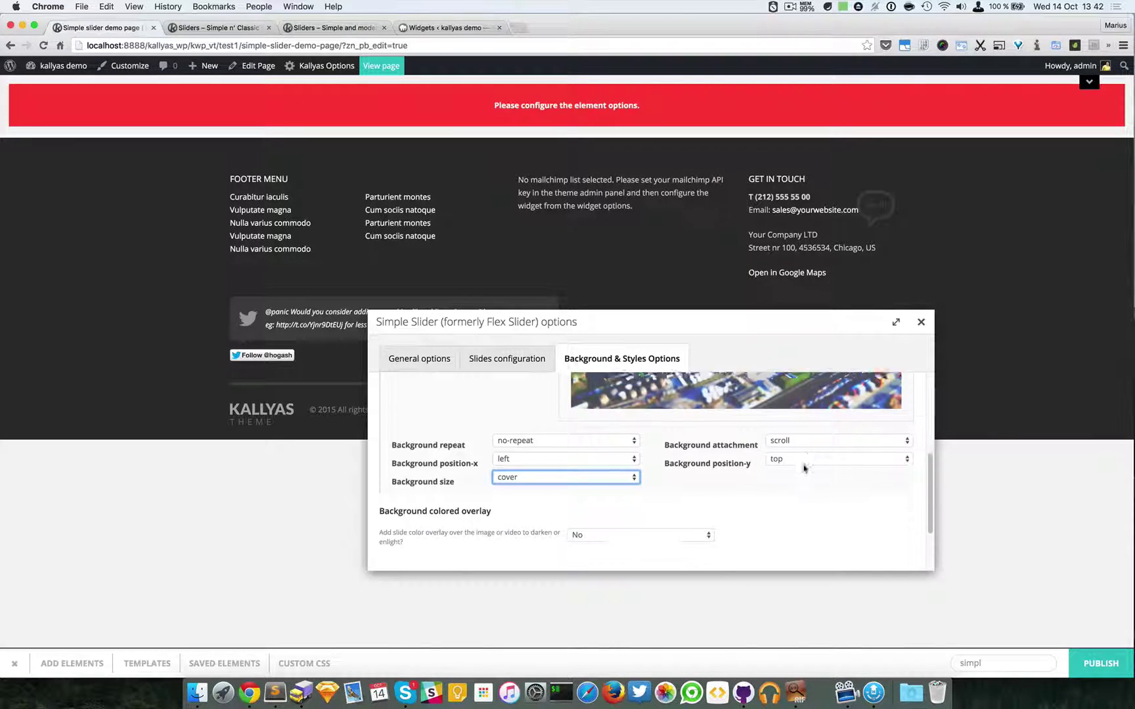
# - Turn on a horizontal gradient overlay in red #dd2525 and adjust its first opacity
pyautogui.click(608, 482)
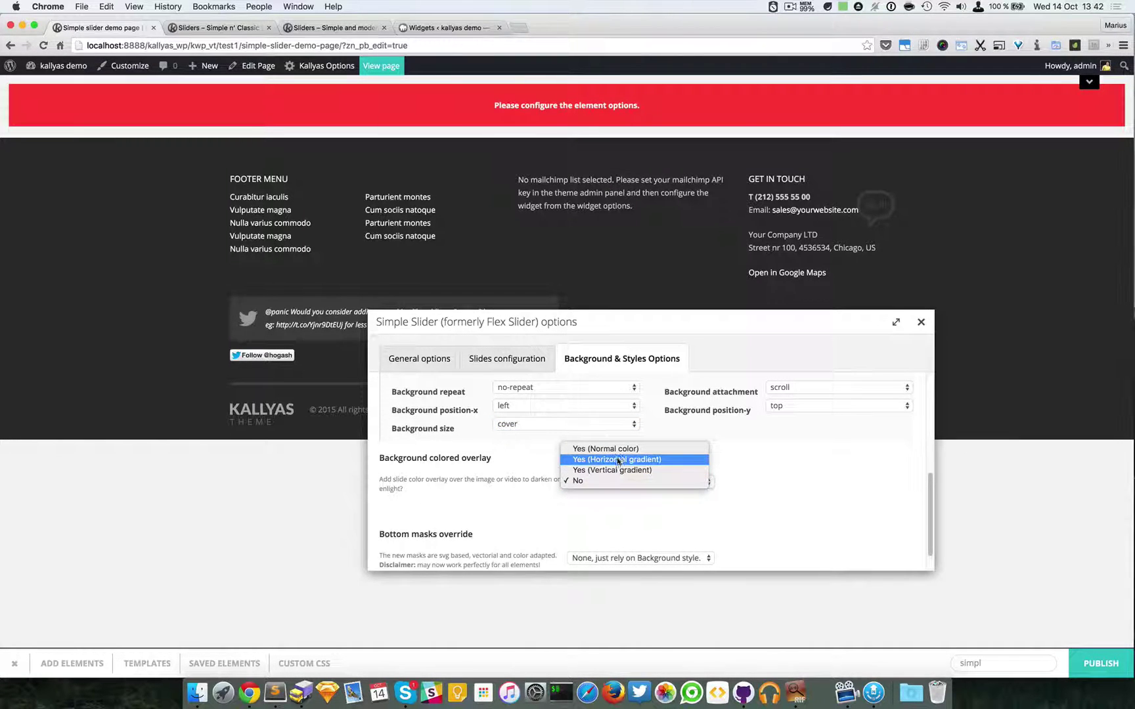
pyautogui.click(617, 460)
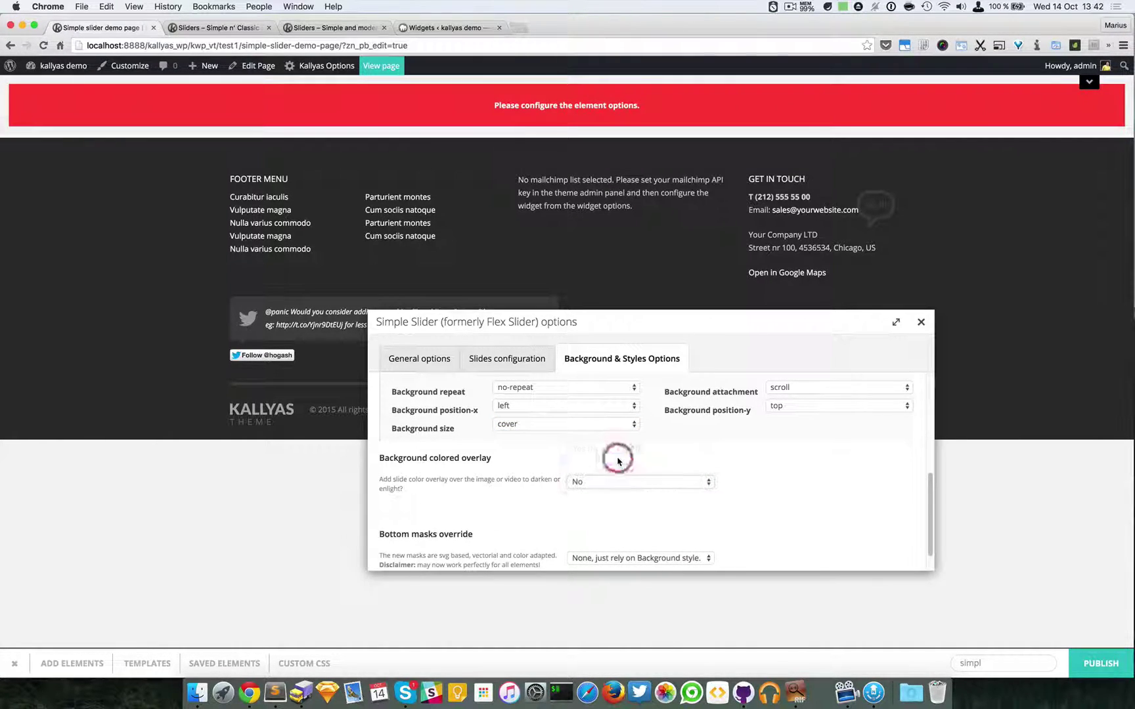
pyautogui.scroll(-5, 620, 473)
pyautogui.scroll(1, 620, 477)
pyautogui.scroll(3, 619, 476)
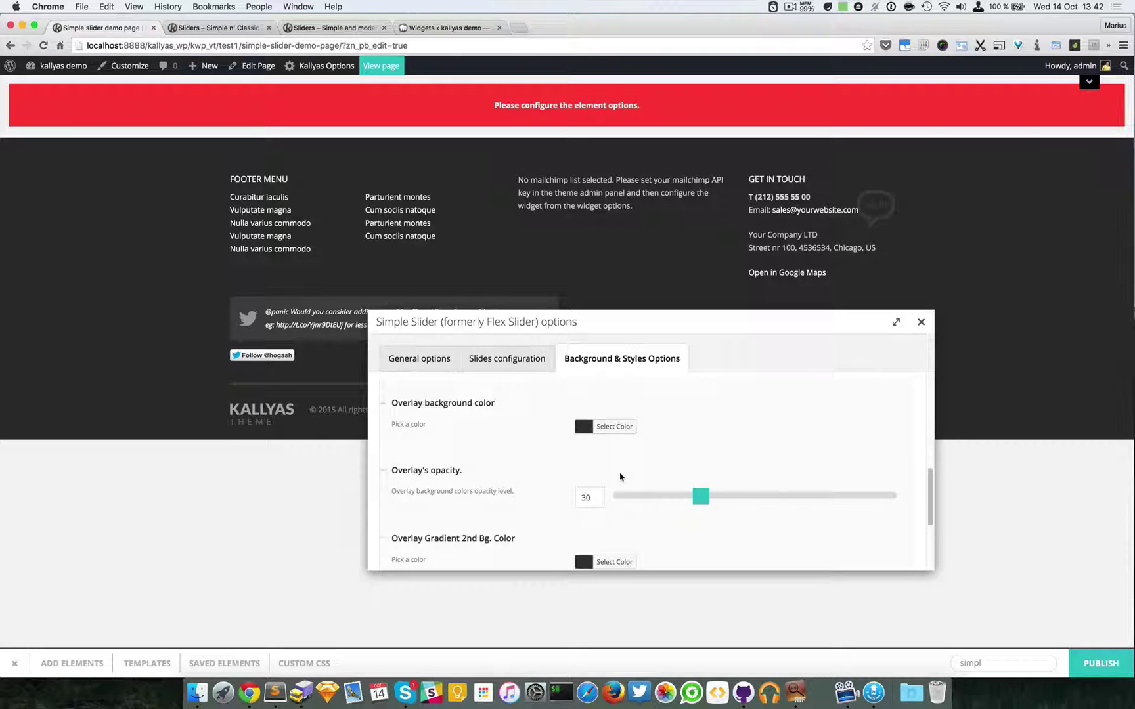
pyautogui.click(621, 464)
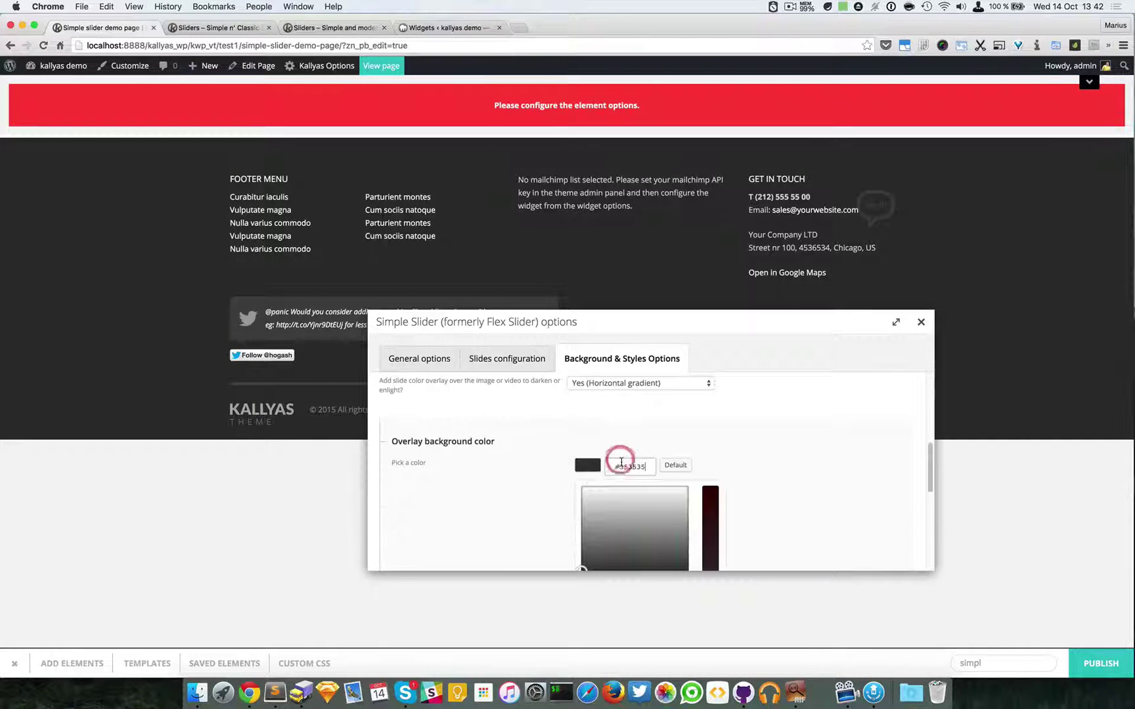
pyautogui.scroll(-3, 641, 499)
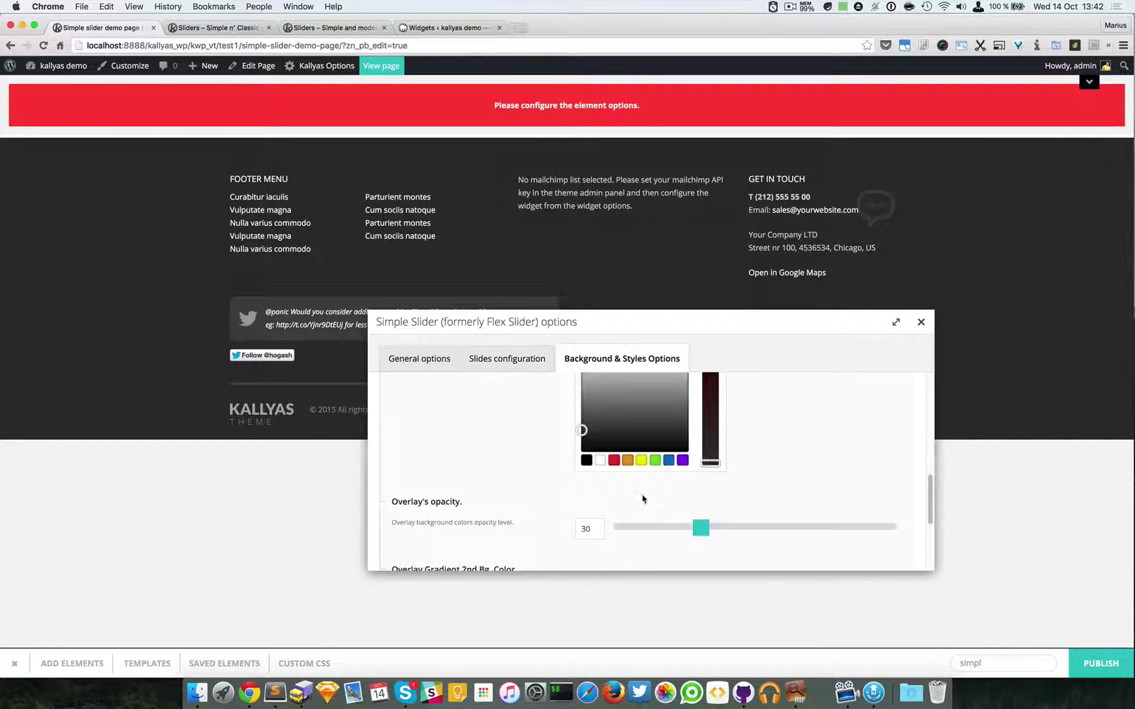
pyautogui.click(613, 460)
pyautogui.scroll(2, 664, 420)
pyautogui.click(716, 439)
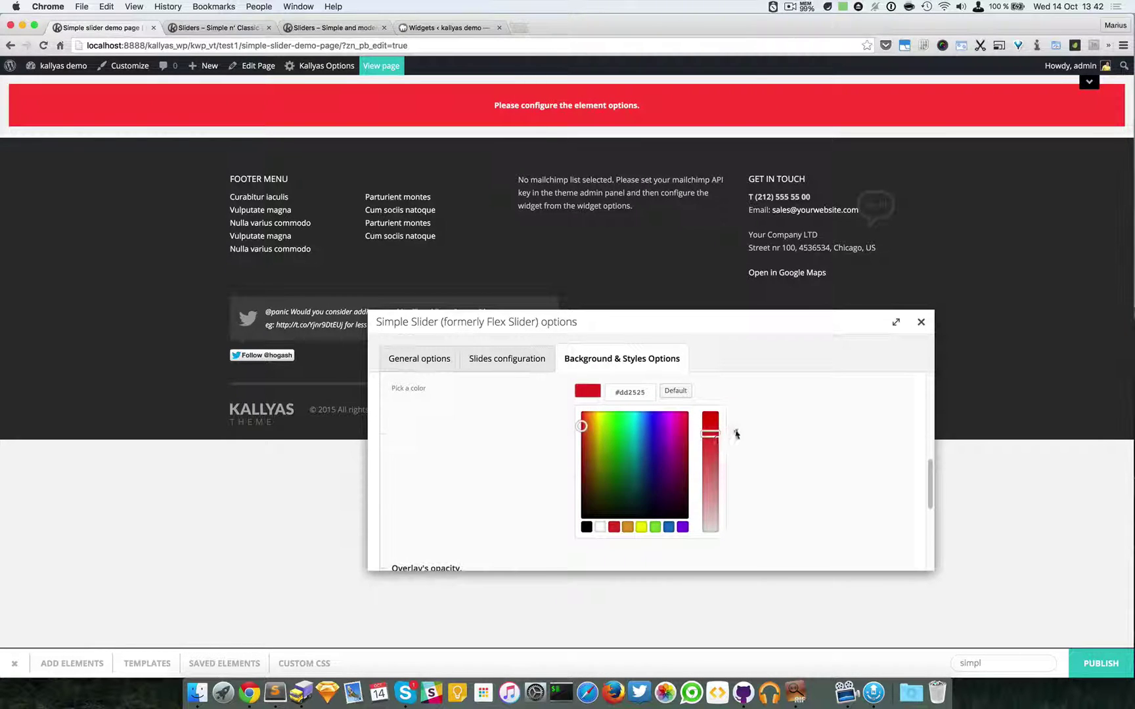
pyautogui.click(734, 431)
pyautogui.moveTo(703, 462); pyautogui.dragTo(742, 466)
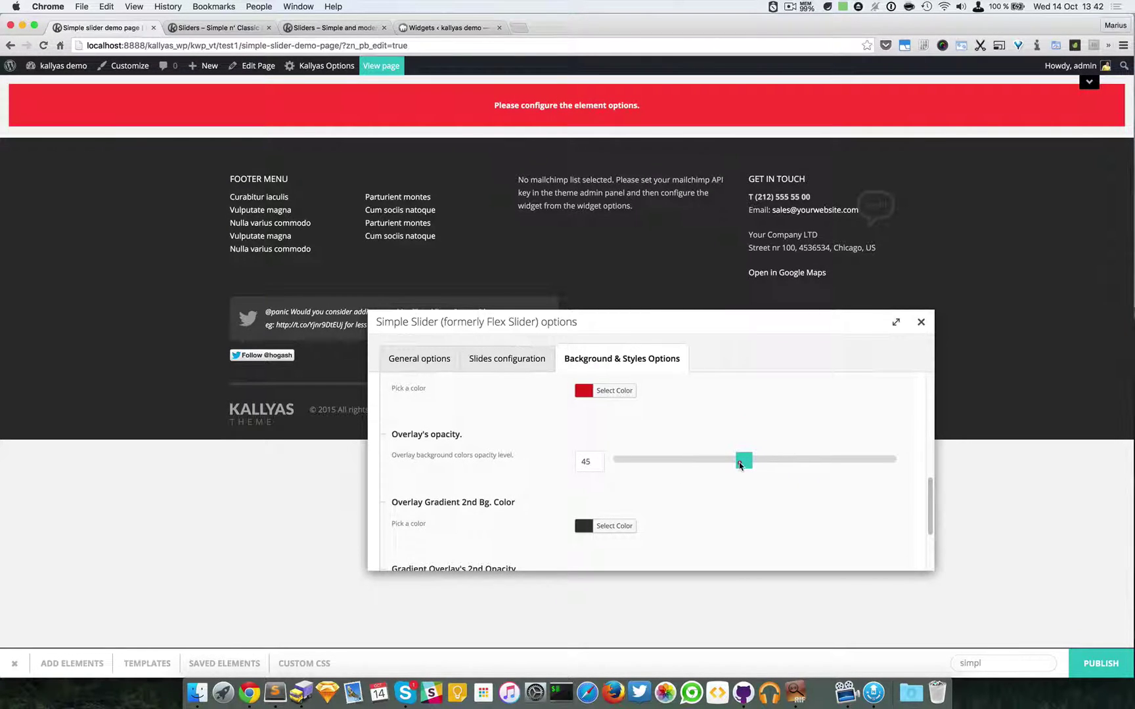
# - Raise the gradient's second opacity to 45 and add the Vector Mask 4 RIGHT bottom mask
pyautogui.scroll(-1, 739, 464)
pyautogui.click(618, 512)
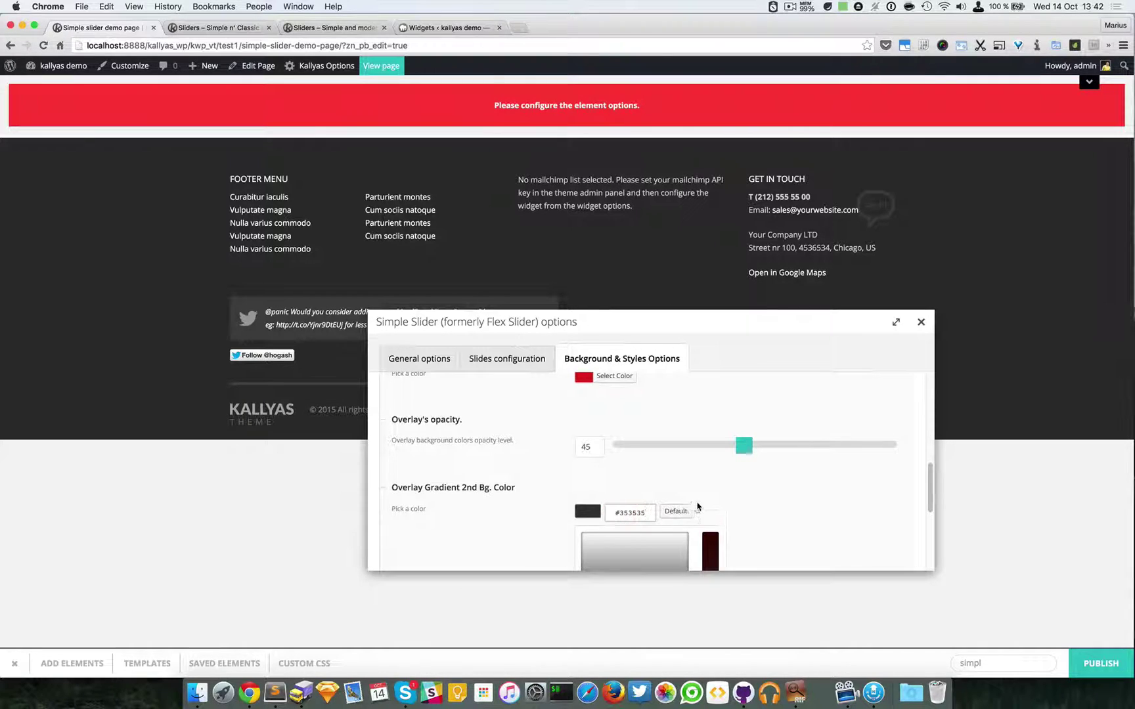
pyautogui.scroll(-1, 734, 464)
pyautogui.click(741, 447)
pyautogui.scroll(-1, 738, 456)
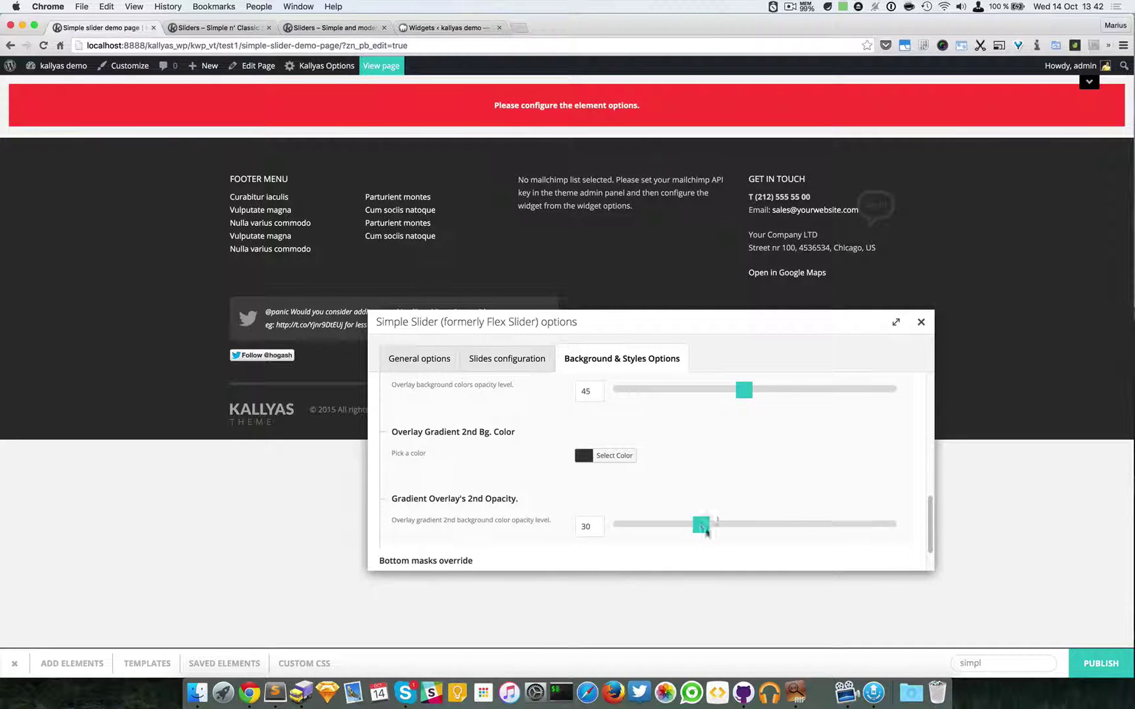
pyautogui.moveTo(700, 528); pyautogui.dragTo(744, 530)
pyautogui.scroll(-3, 772, 503)
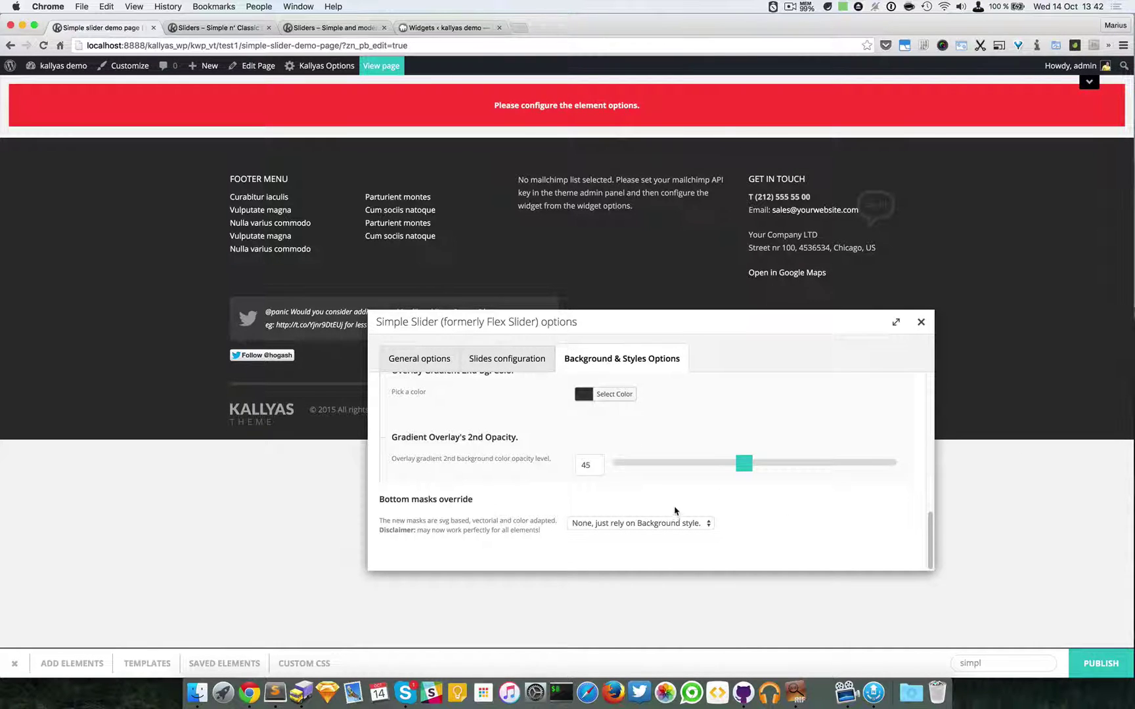
pyautogui.click(655, 524)
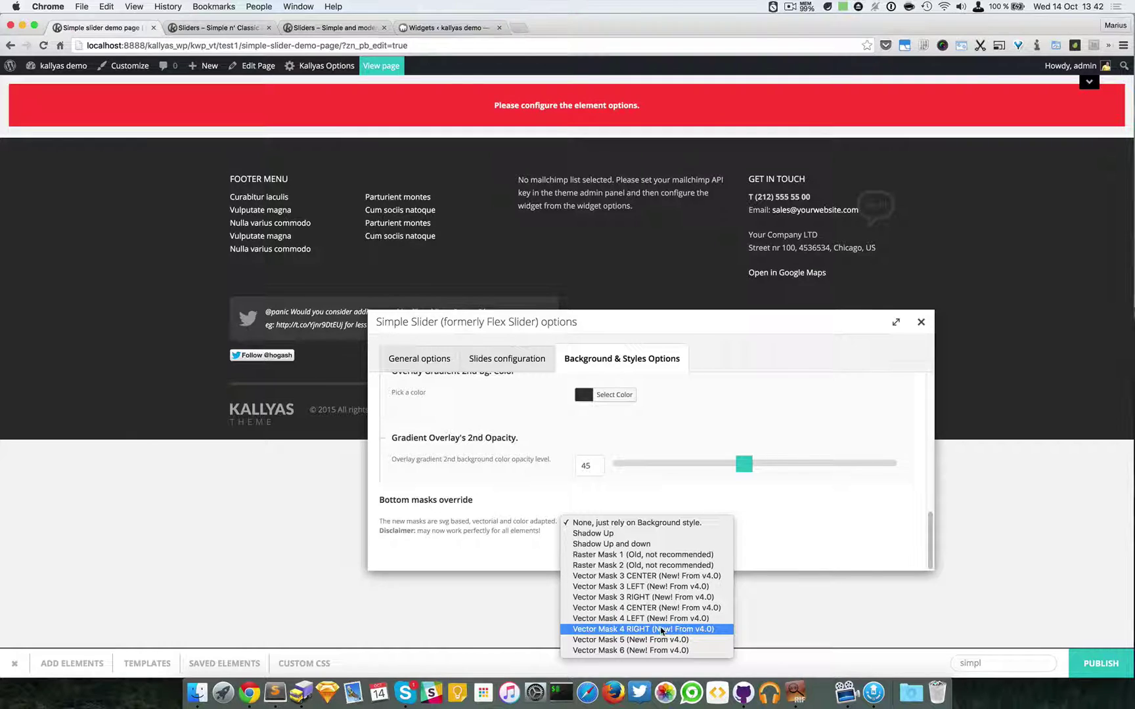
pyautogui.click(656, 630)
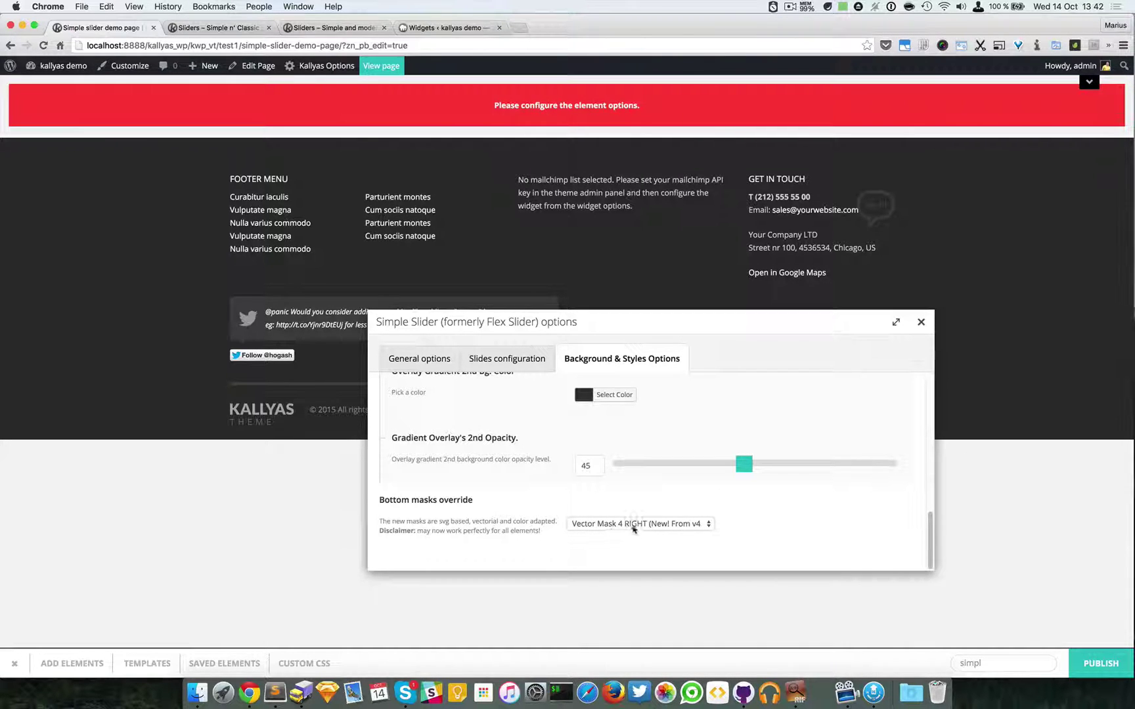
# - Reopen the Simple Slider options and add one empty slide under Slides configuration
pyautogui.click(922, 323)
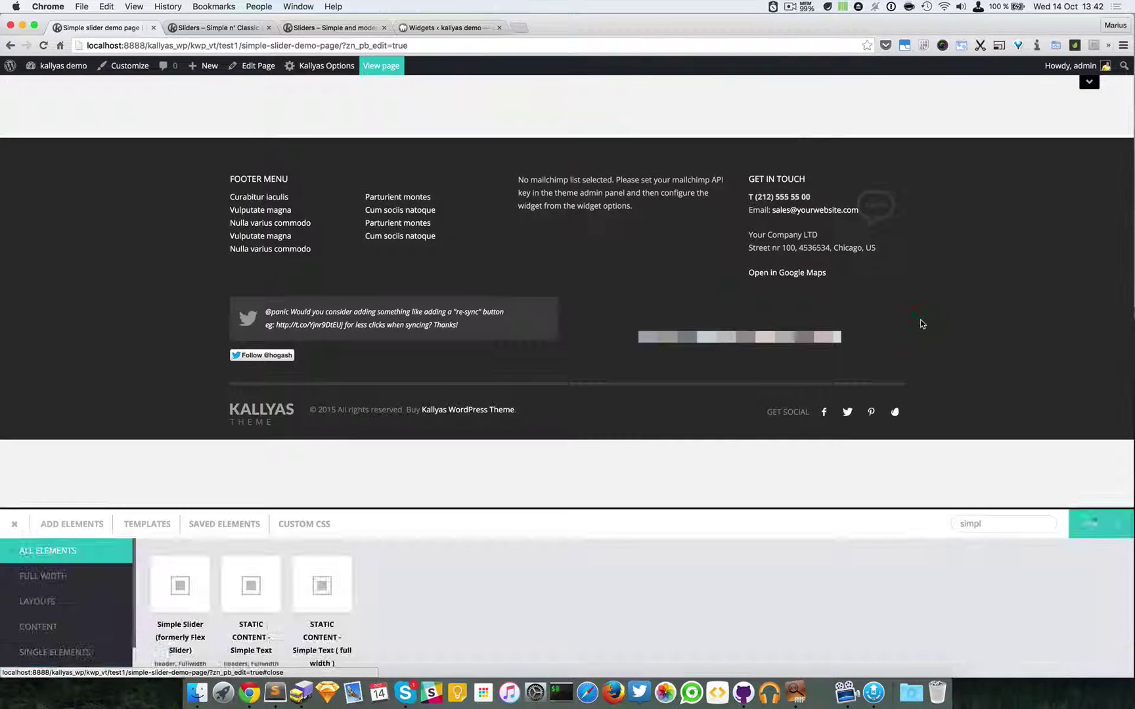
pyautogui.moveTo(606, 82)
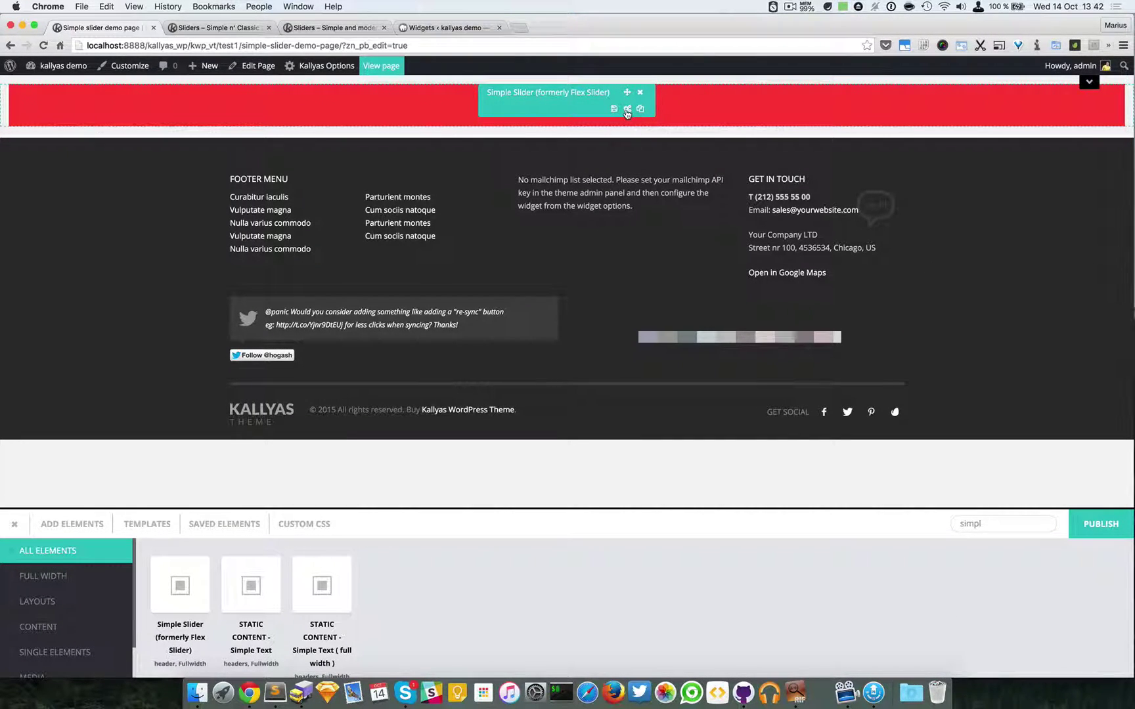
pyautogui.click(627, 109)
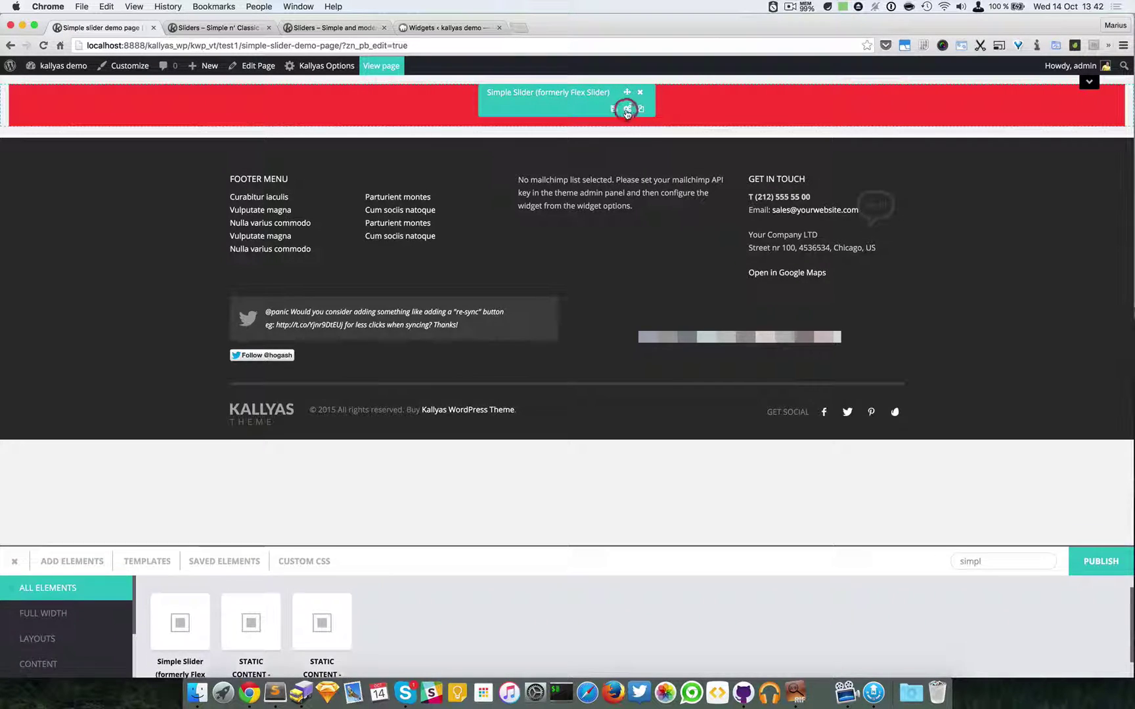
pyautogui.moveTo(594, 252); pyautogui.dragTo(625, 276)
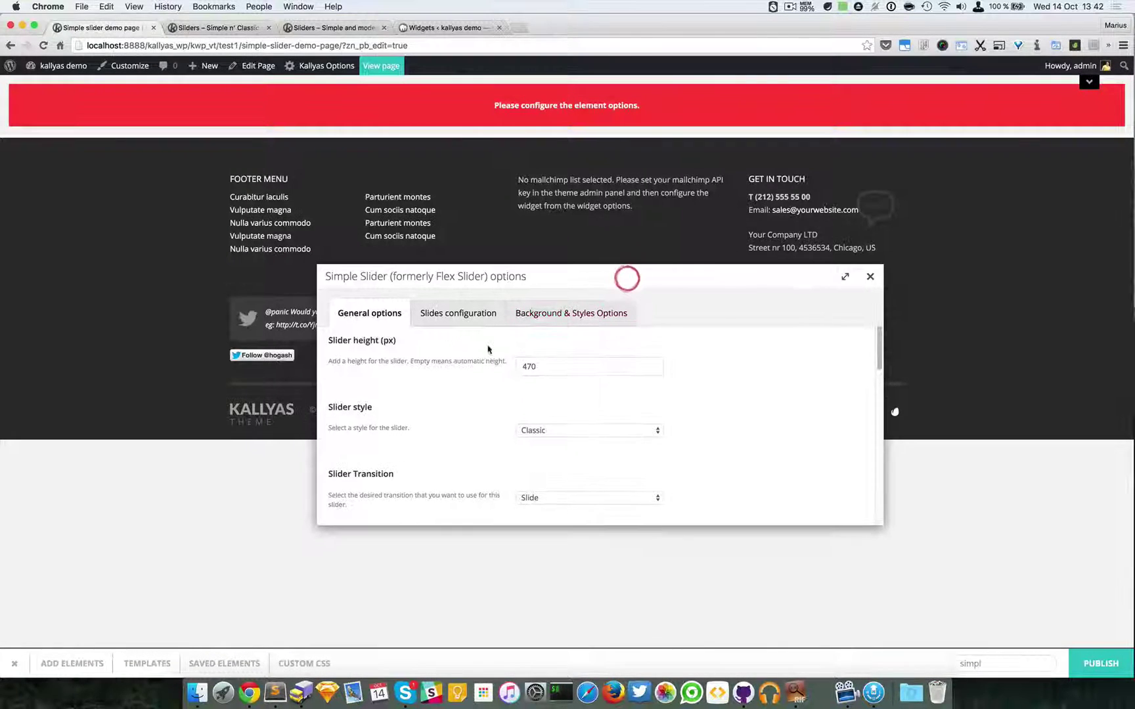
pyautogui.click(446, 312)
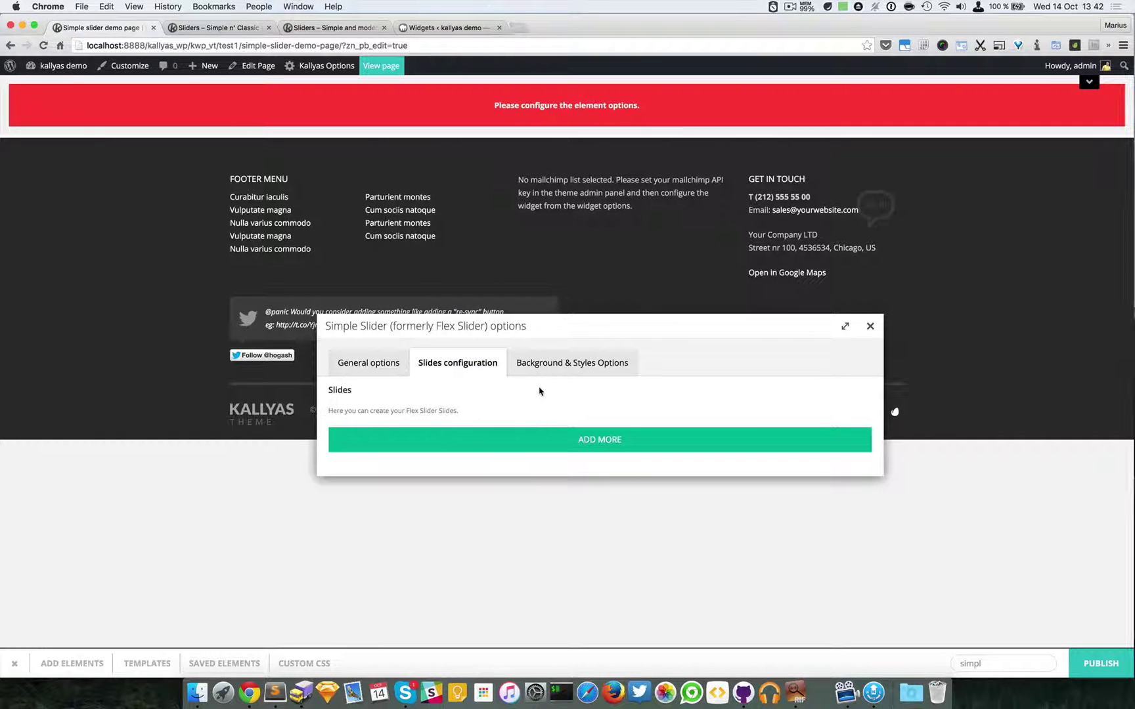
pyautogui.click(581, 436)
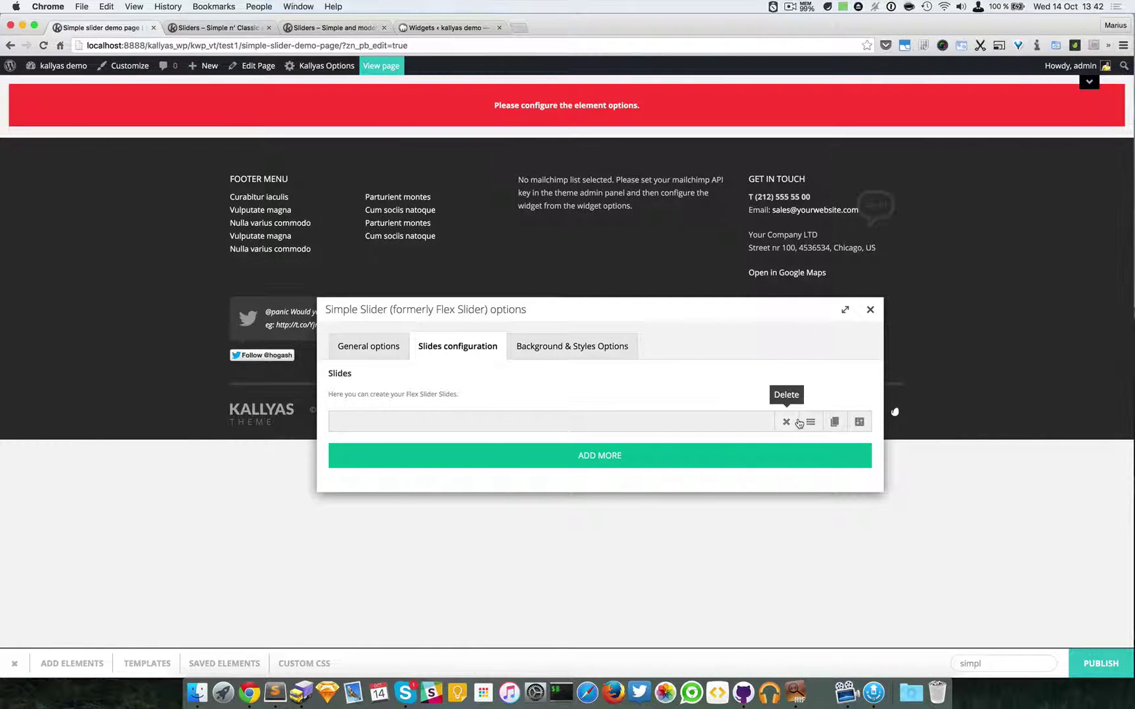
# - Set the new slide's image to the black platform shoe photo
pyautogui.click(858, 421)
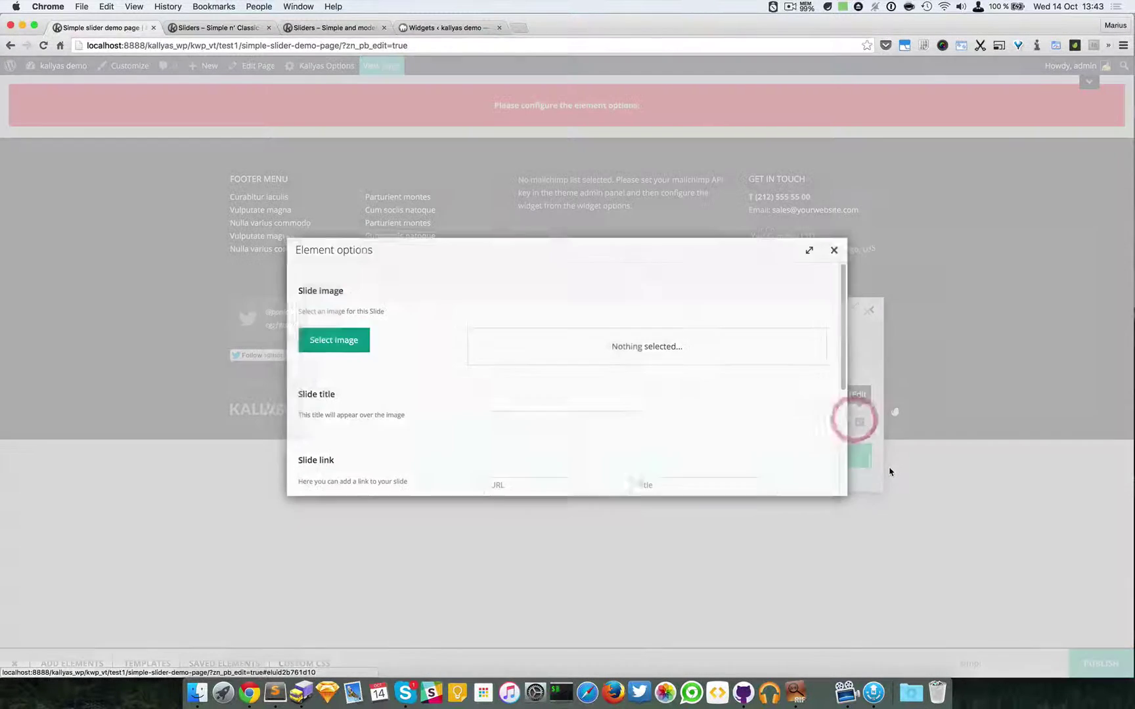
pyautogui.click(342, 338)
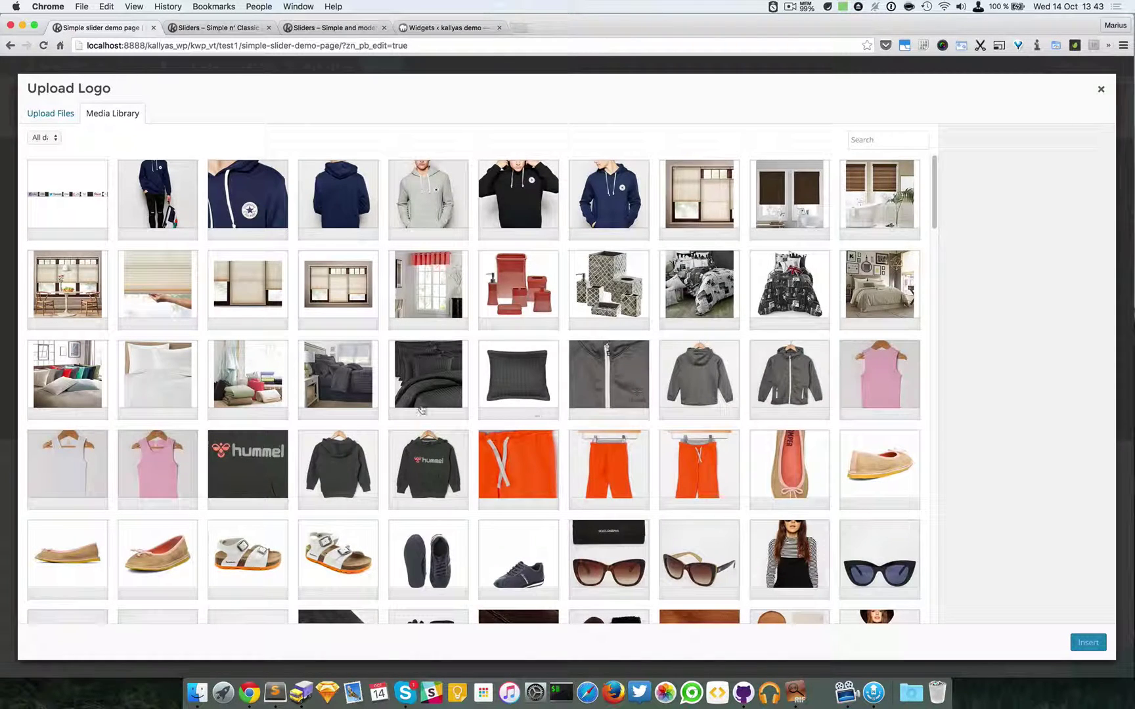
pyautogui.scroll(-5, 347, 398)
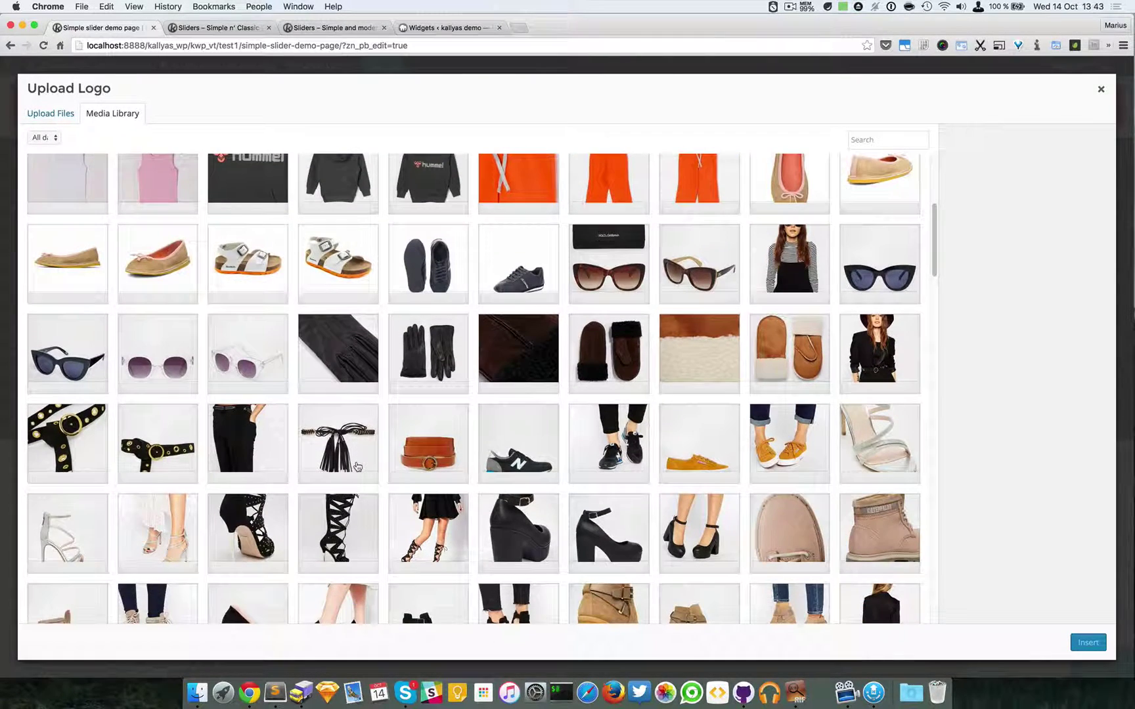
pyautogui.click(535, 535)
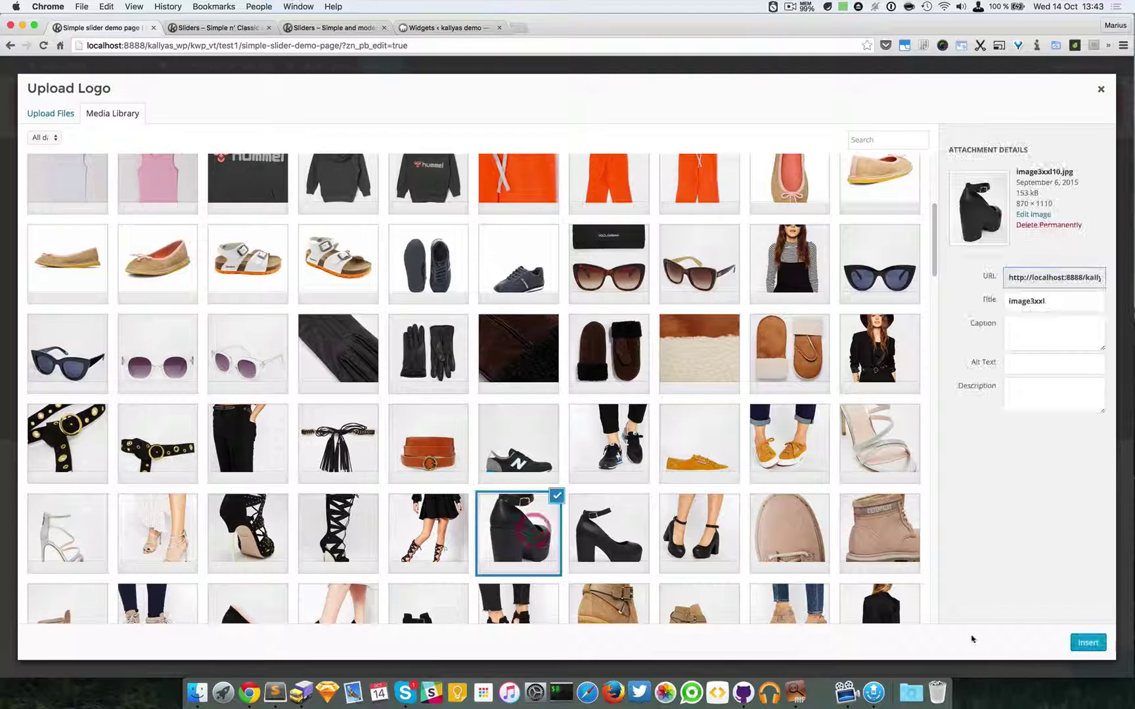
pyautogui.click(1087, 643)
# - Enter slide title 'just a title here', link '#' titled 'just a link', and label LABEL HERE
pyautogui.scroll(-5, 596, 326)
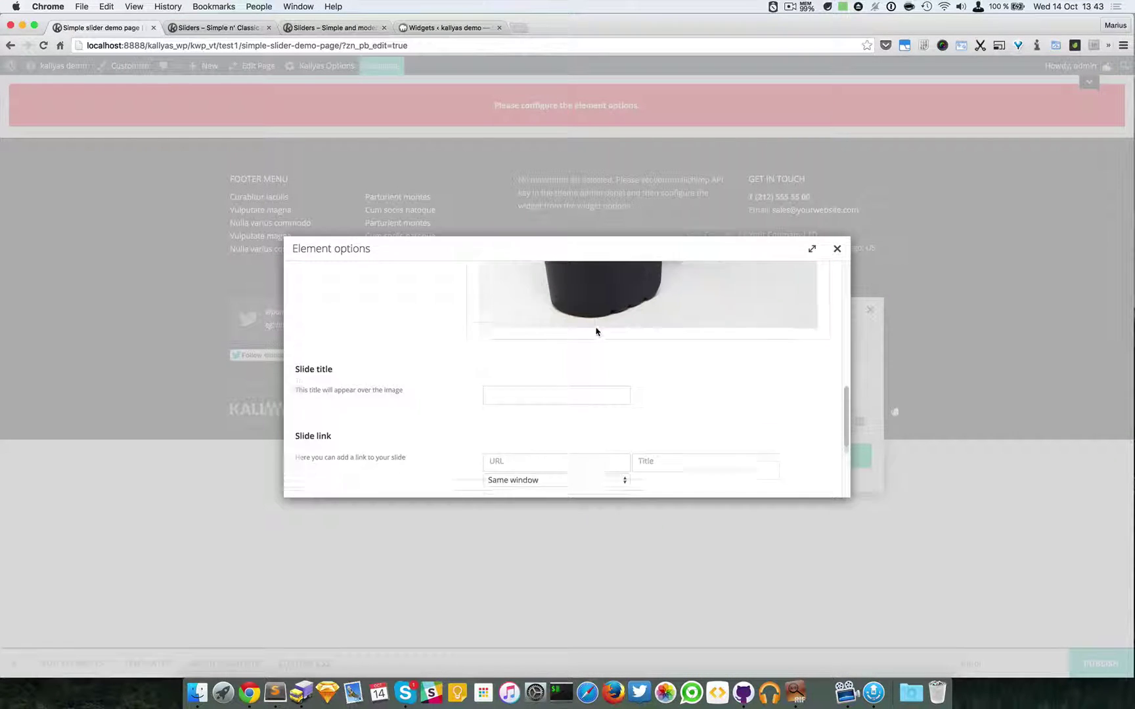
pyautogui.click(539, 342)
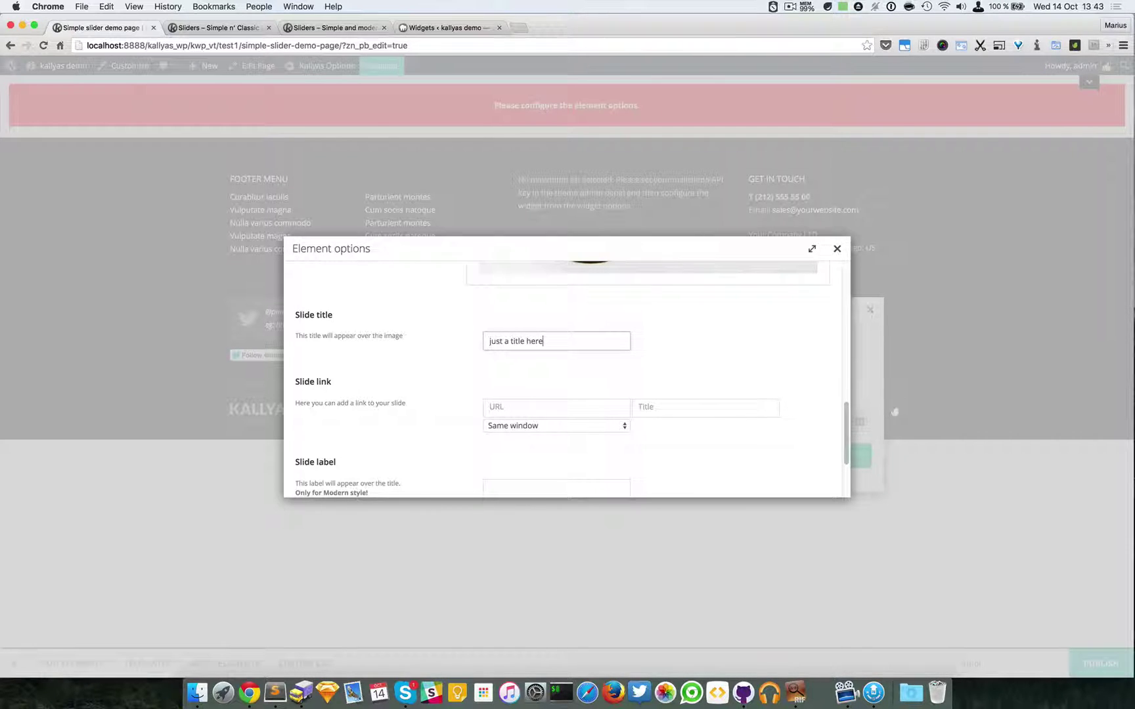
pyautogui.write('#')
pyautogui.scroll(-2, 689, 384)
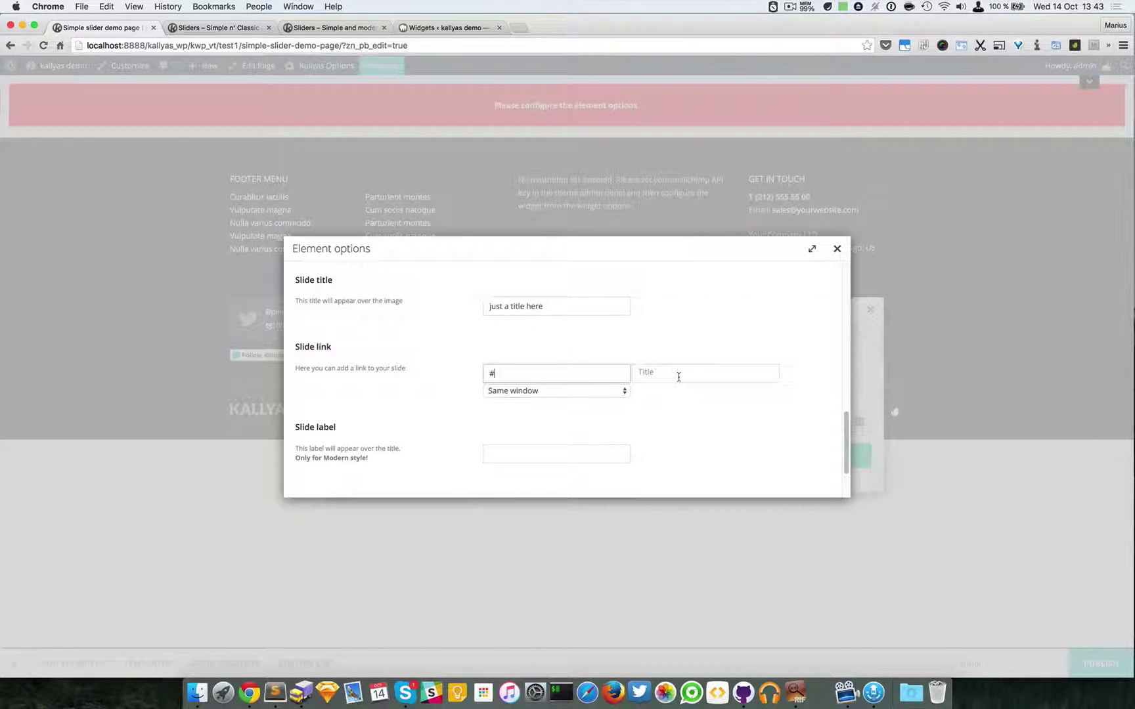
pyautogui.click(677, 367)
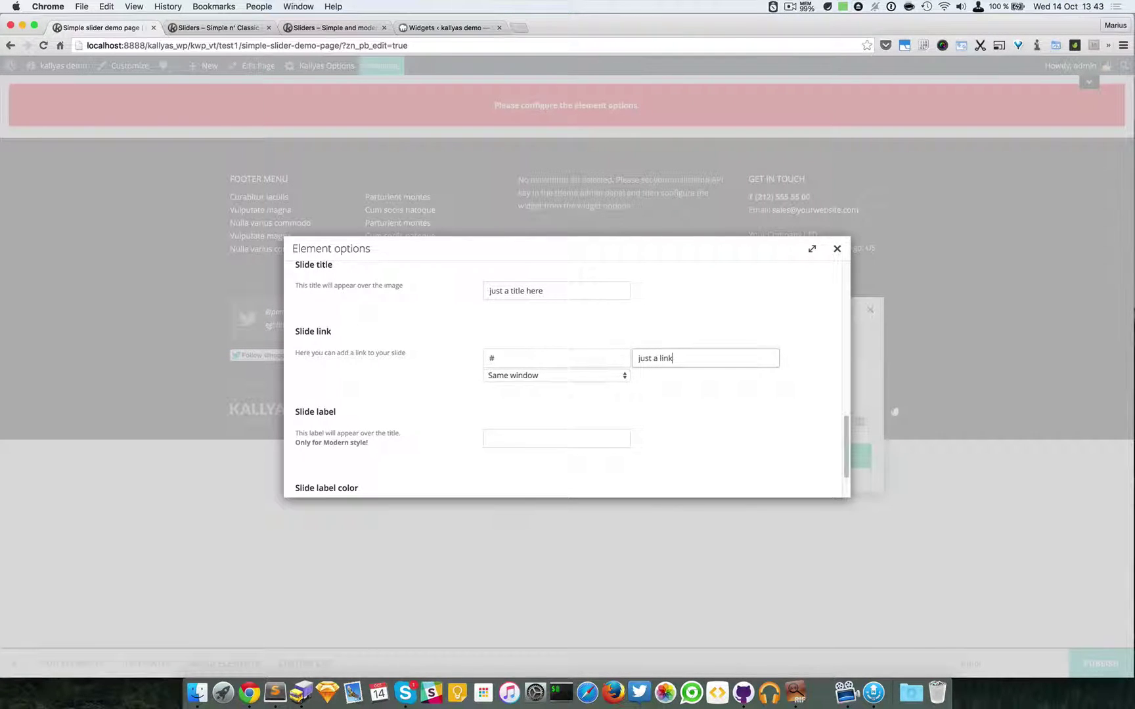
pyautogui.scroll(-2, 649, 382)
pyautogui.click(506, 375)
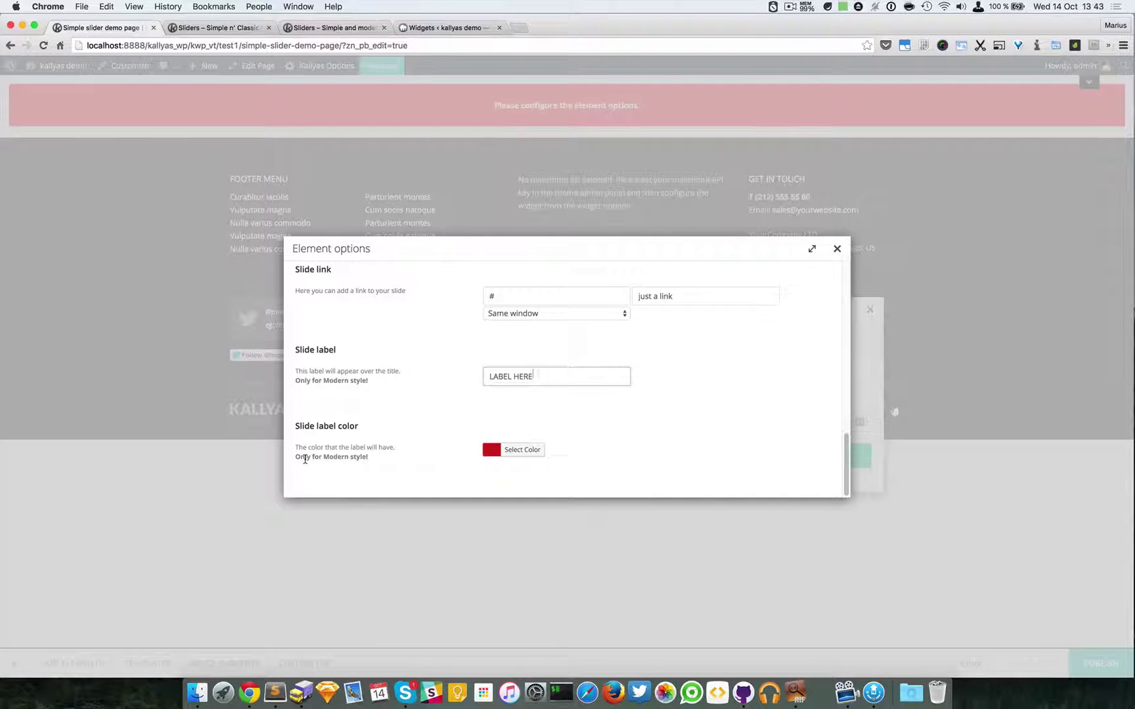
# - Check the default red label colour and close the slide's settings
pyautogui.moveTo(304, 459); pyautogui.dragTo(370, 460)
pyautogui.click(399, 458)
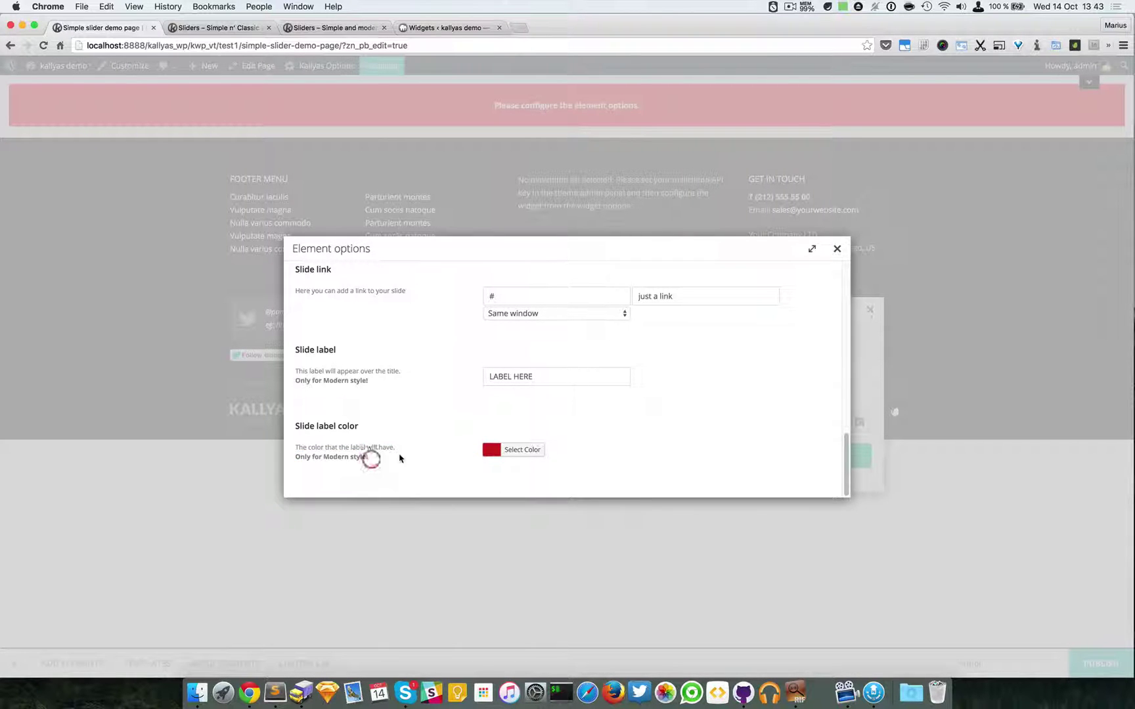
pyautogui.click(529, 449)
pyautogui.click(636, 424)
pyautogui.scroll(3, 698, 389)
pyautogui.scroll(5, 699, 385)
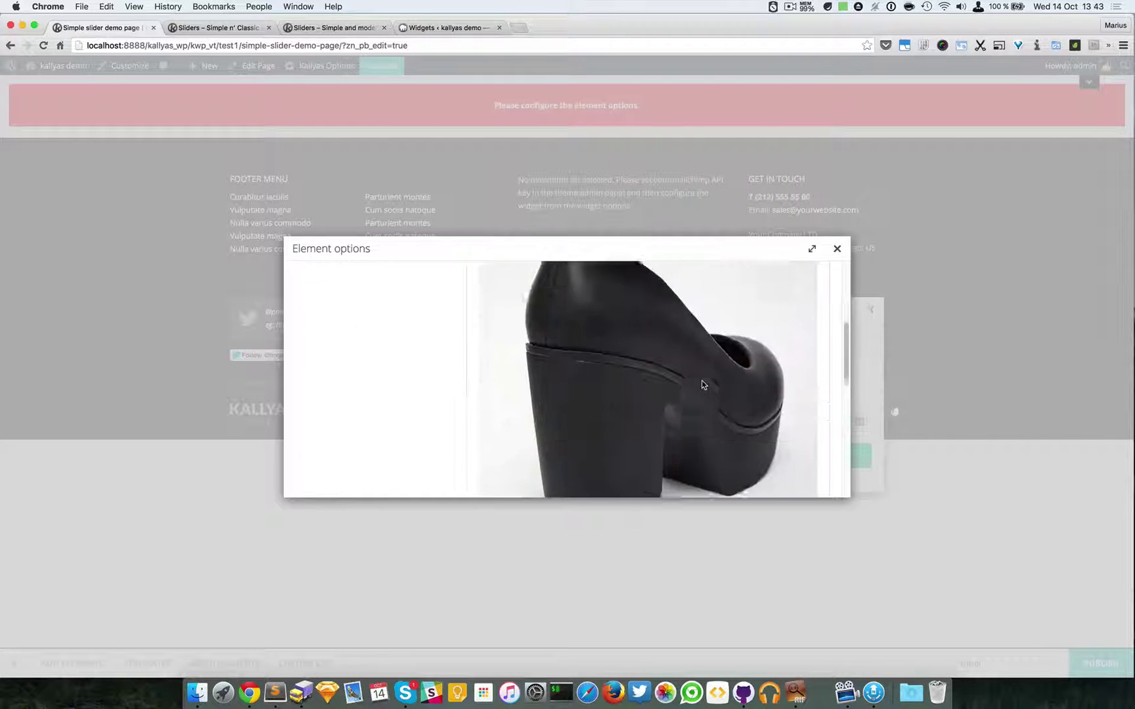
pyautogui.click(834, 249)
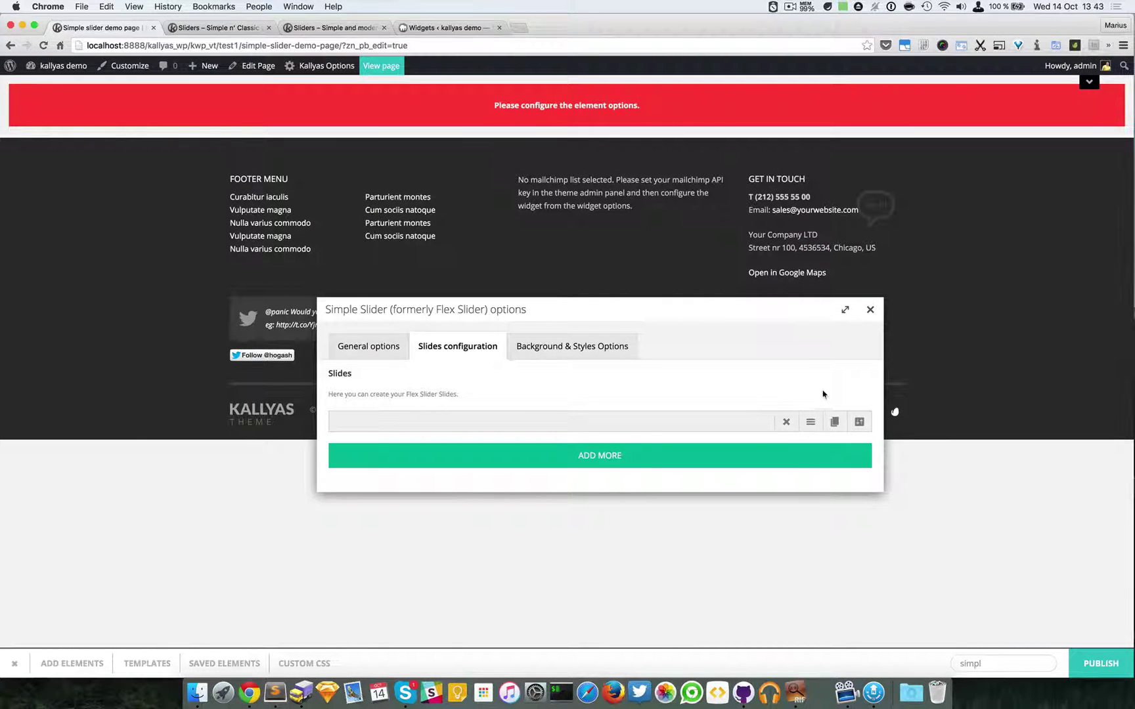
# - Clone the slide twice and give the second slide the grey hoodie-on-hanger image
pyautogui.click(834, 422)
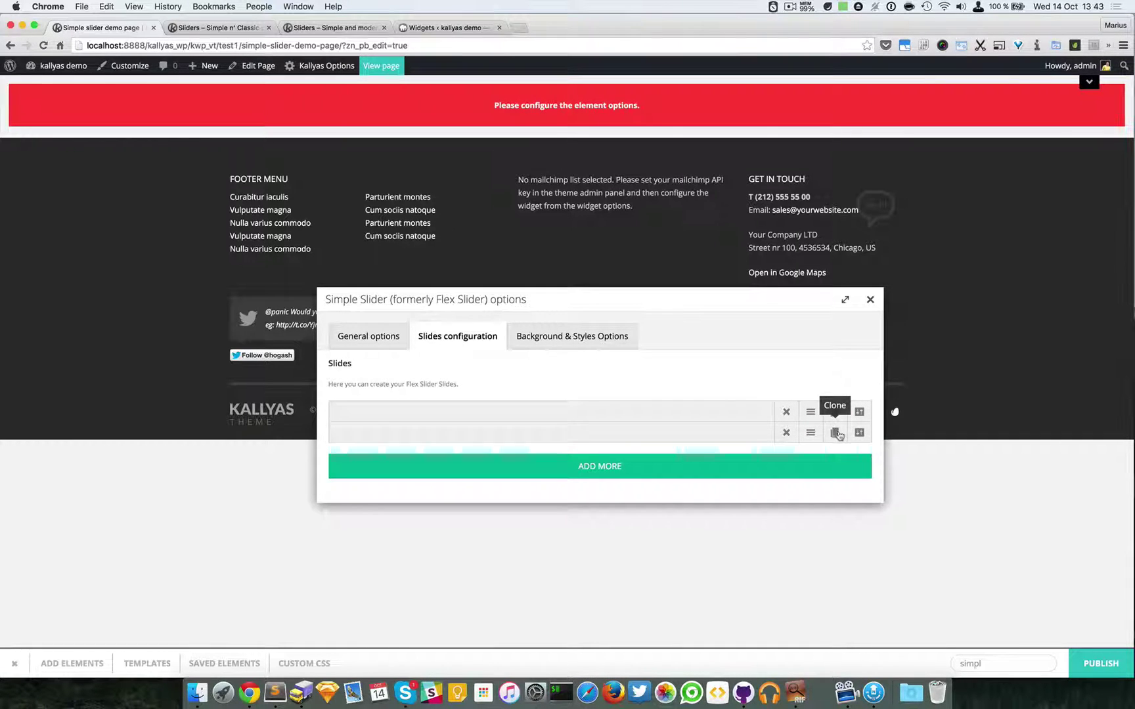
pyautogui.click(837, 438)
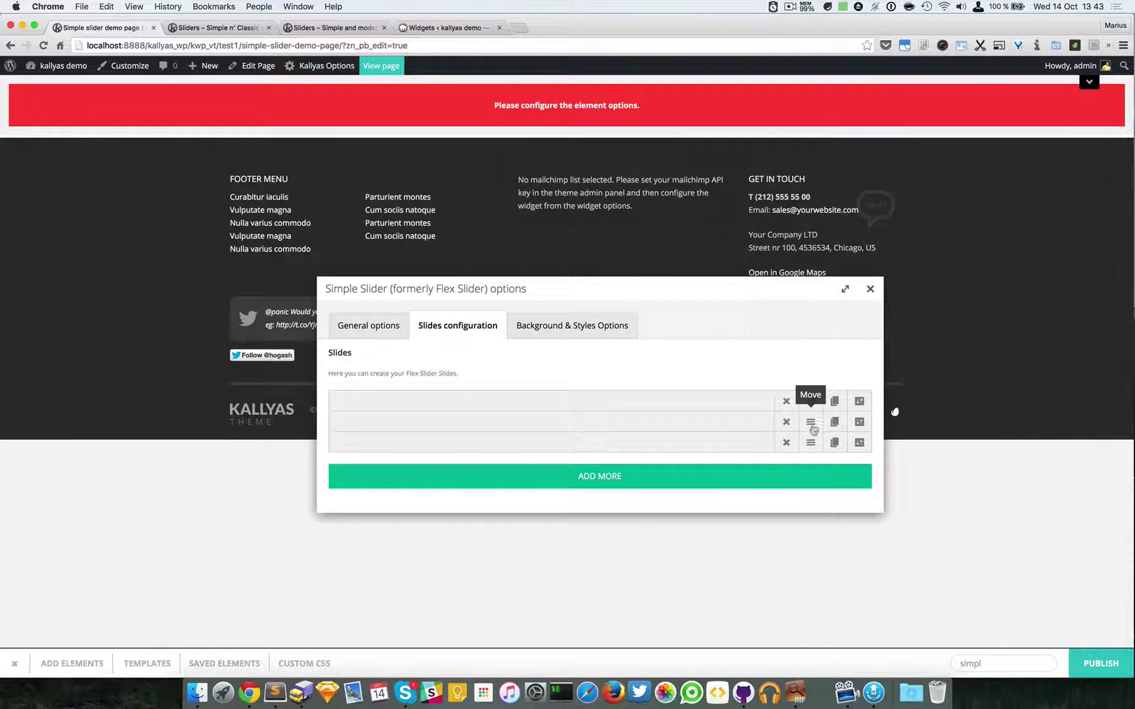
pyautogui.click(856, 422)
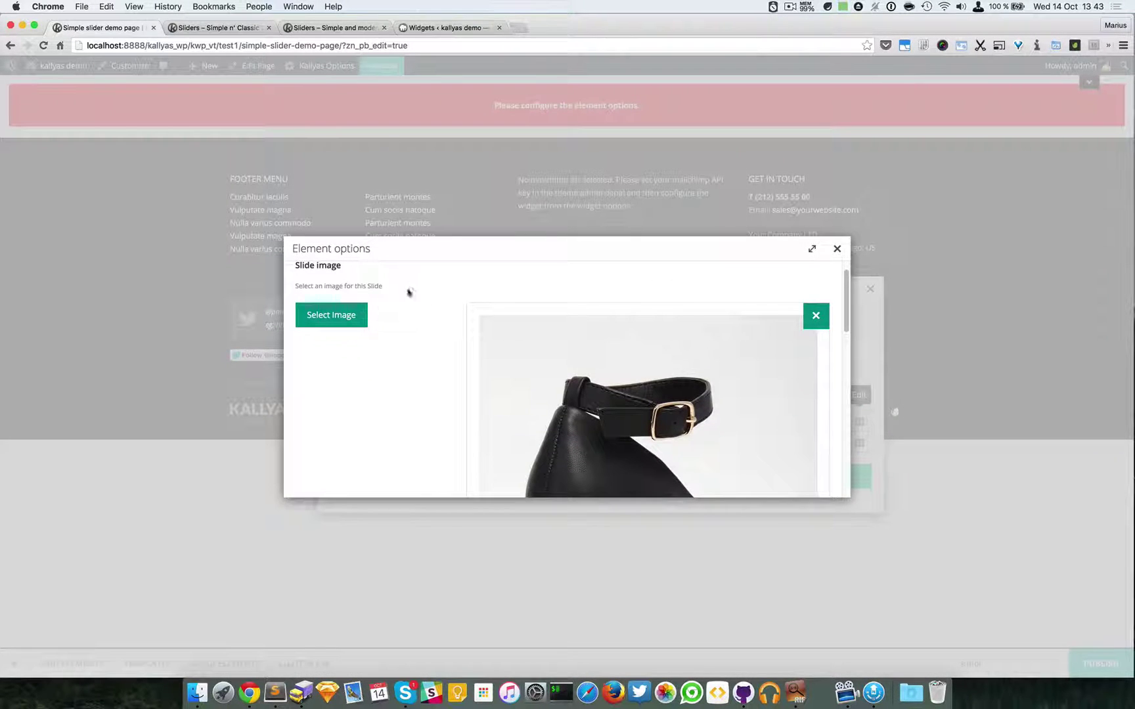
pyautogui.click(658, 384)
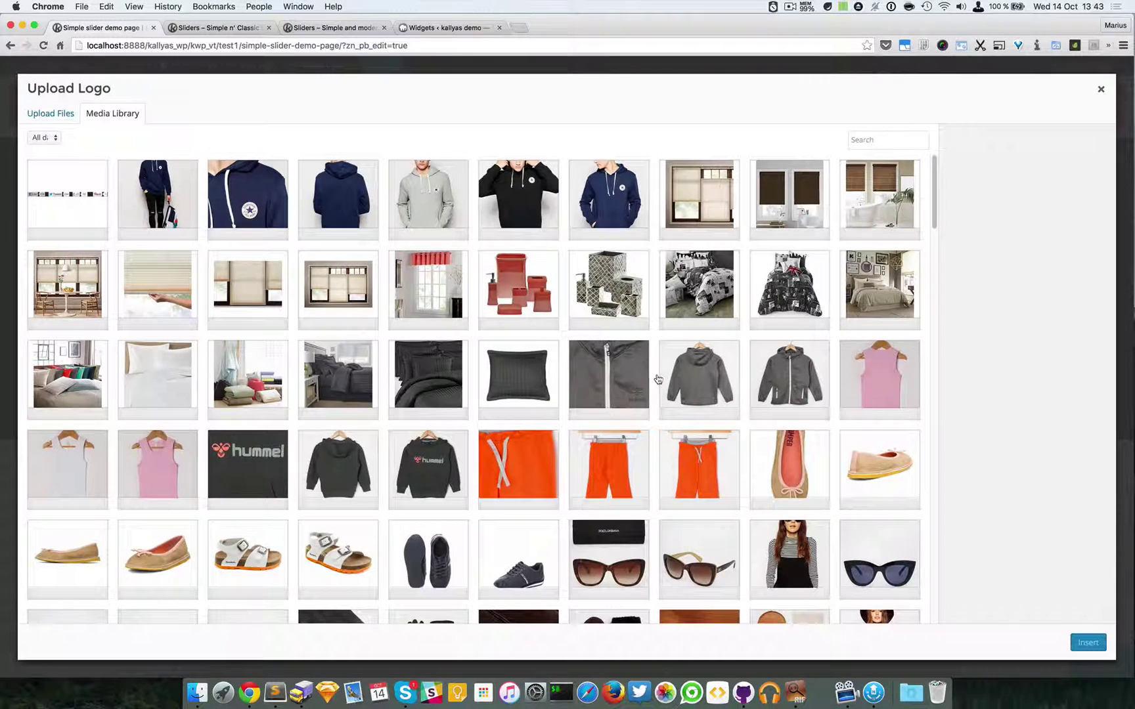
pyautogui.click(665, 381)
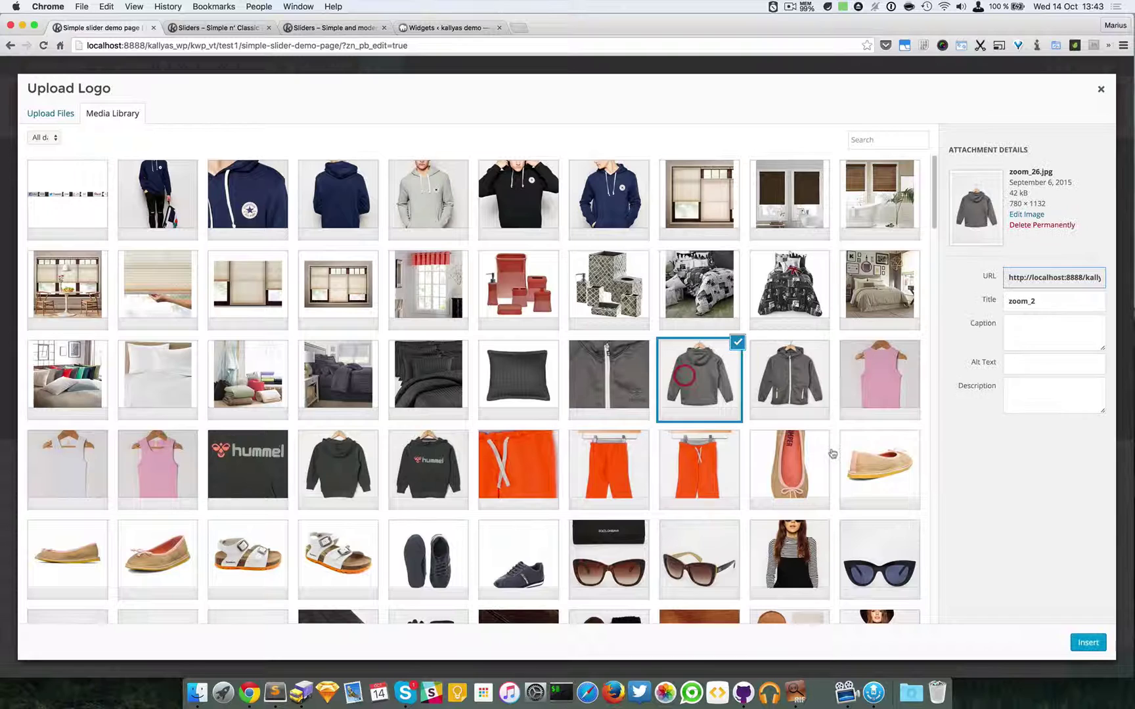
pyautogui.click(1088, 642)
pyautogui.click(837, 248)
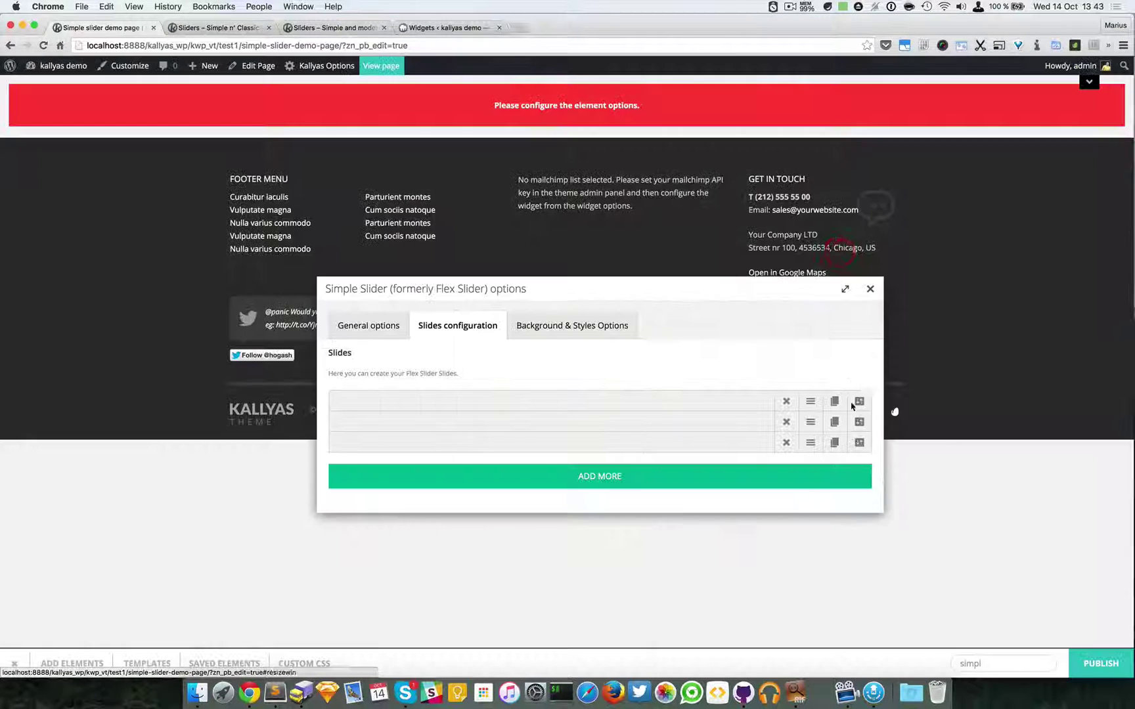
# - Give the third slide the photo of the grey hoodie worn by a model
pyautogui.click(856, 442)
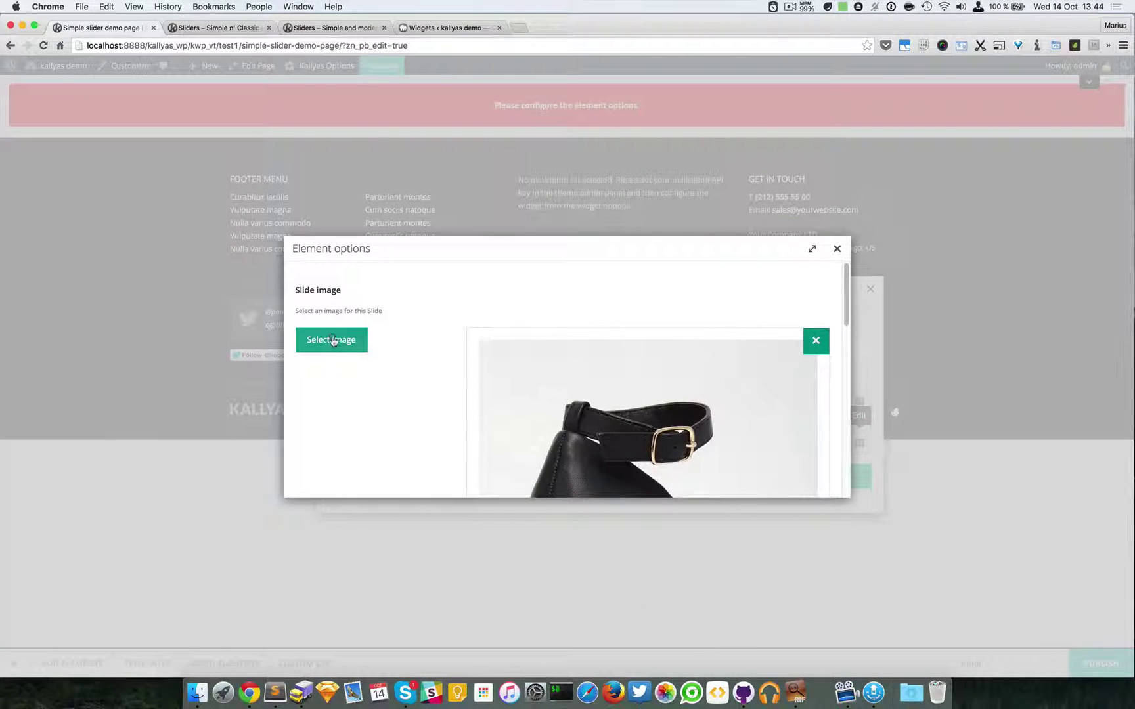
pyautogui.click(332, 339)
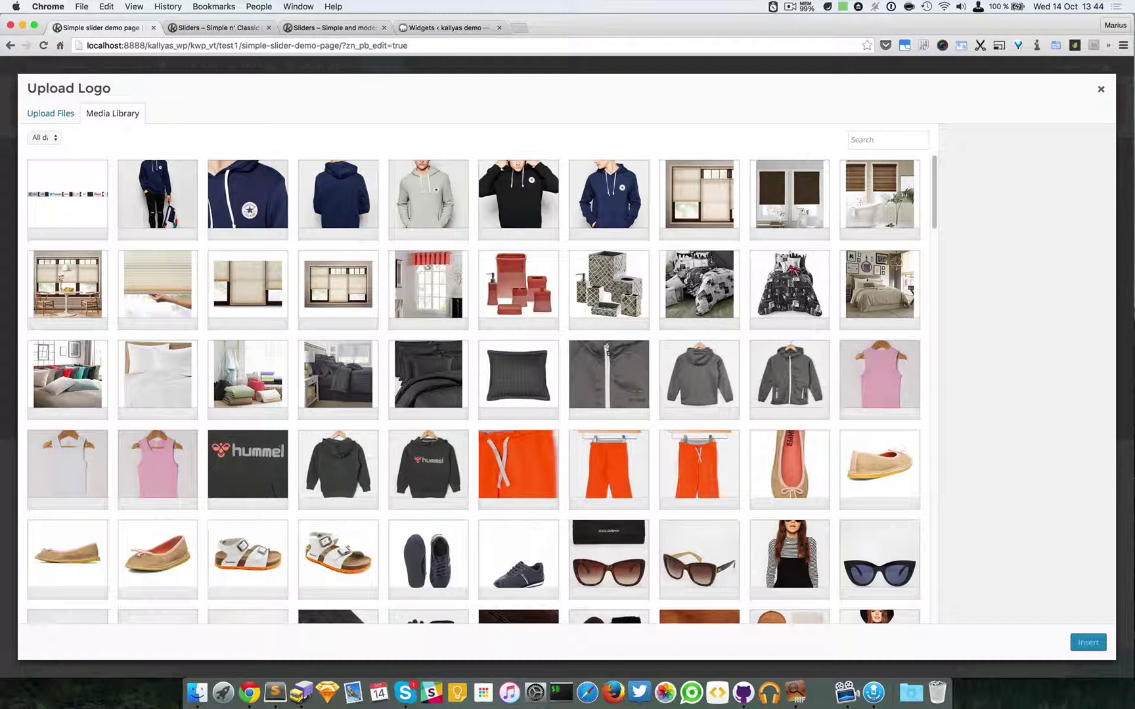
pyautogui.click(432, 217)
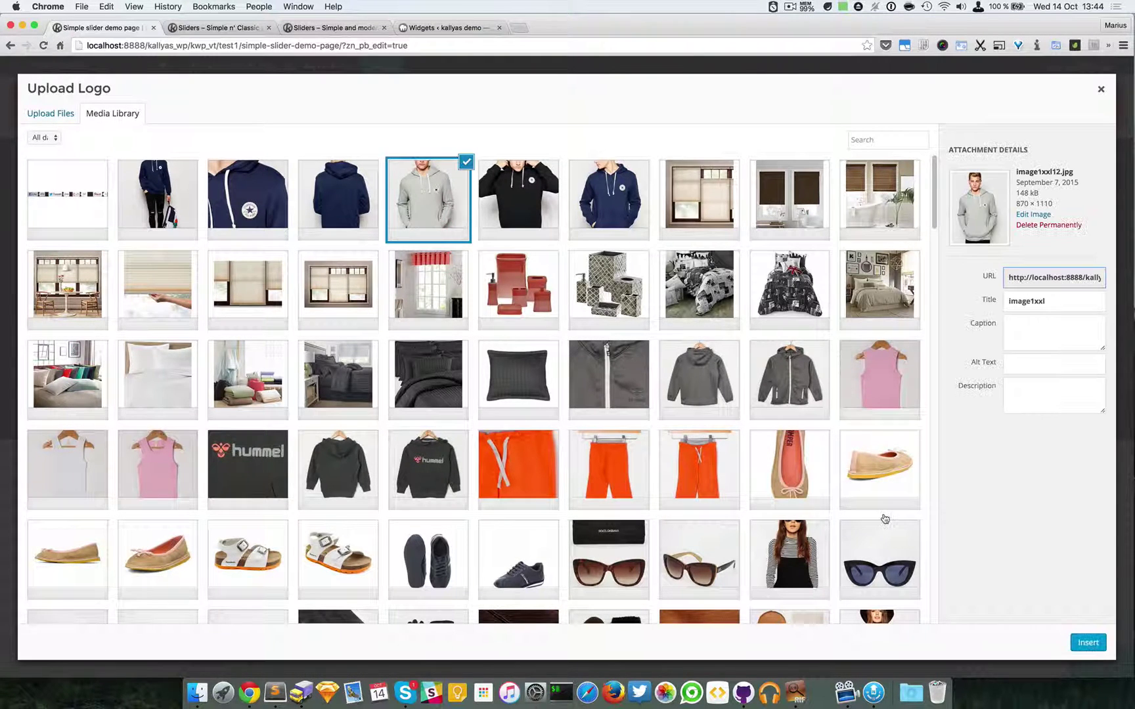
pyautogui.click(1088, 642)
pyautogui.scroll(-5, 637, 387)
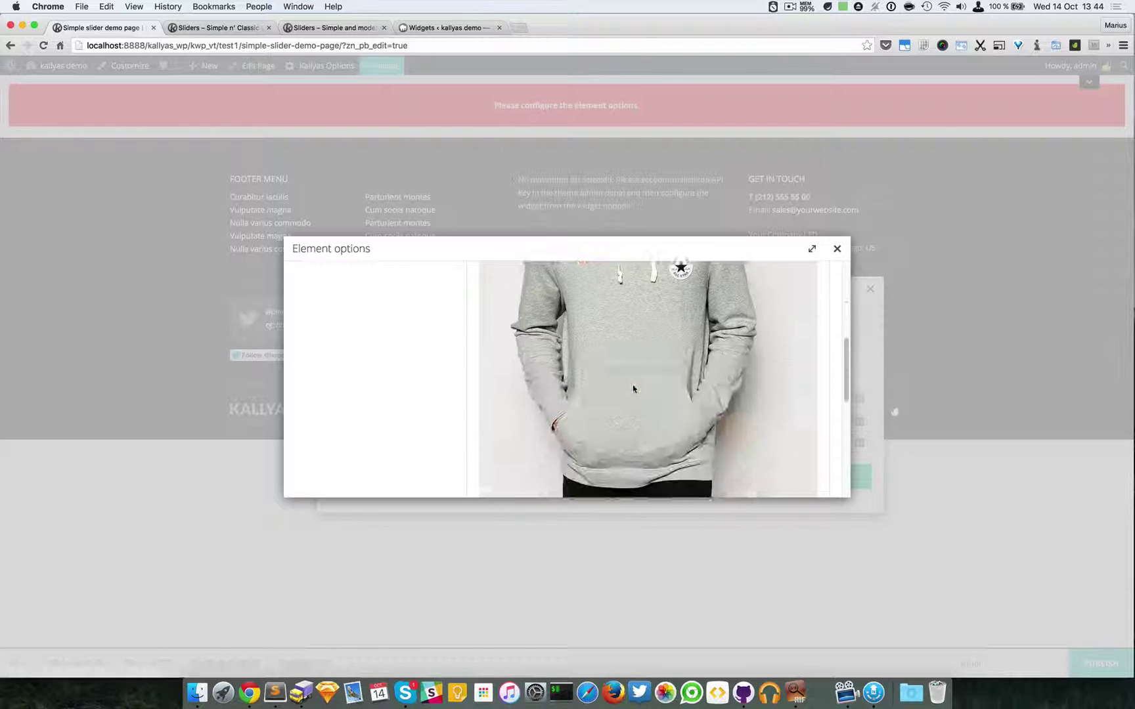
pyautogui.scroll(3, 640, 394)
pyautogui.scroll(-5, 631, 427)
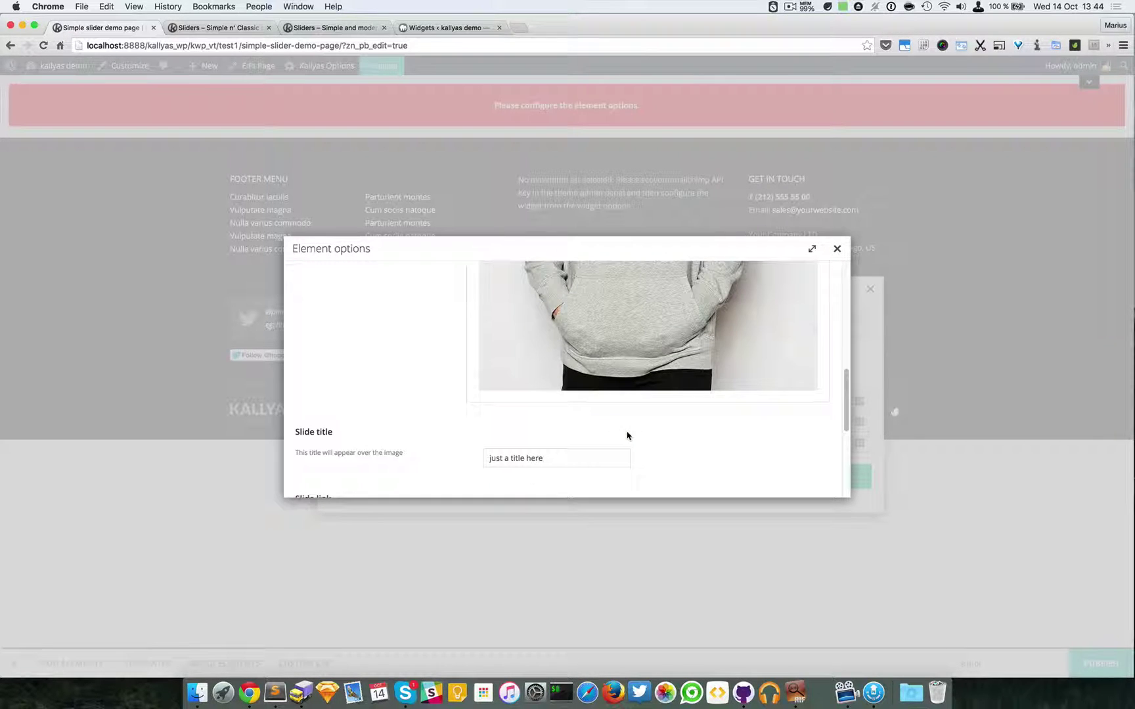
pyautogui.click(836, 248)
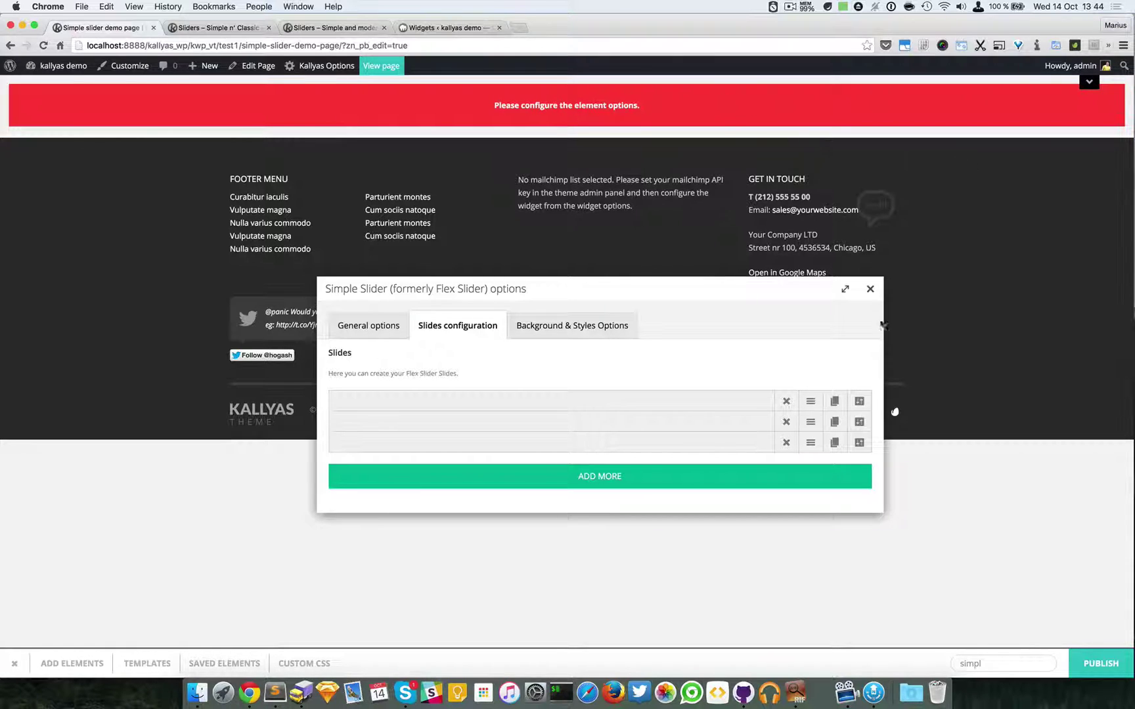
# - Move the third slide up, then preview the slider by stepping through its slides
pyautogui.moveTo(812, 447)
pyautogui.mouseDown()
pyautogui.moveTo(811, 404)
pyautogui.moveTo(811, 444)
pyautogui.mouseUp()
pyautogui.click(875, 293)
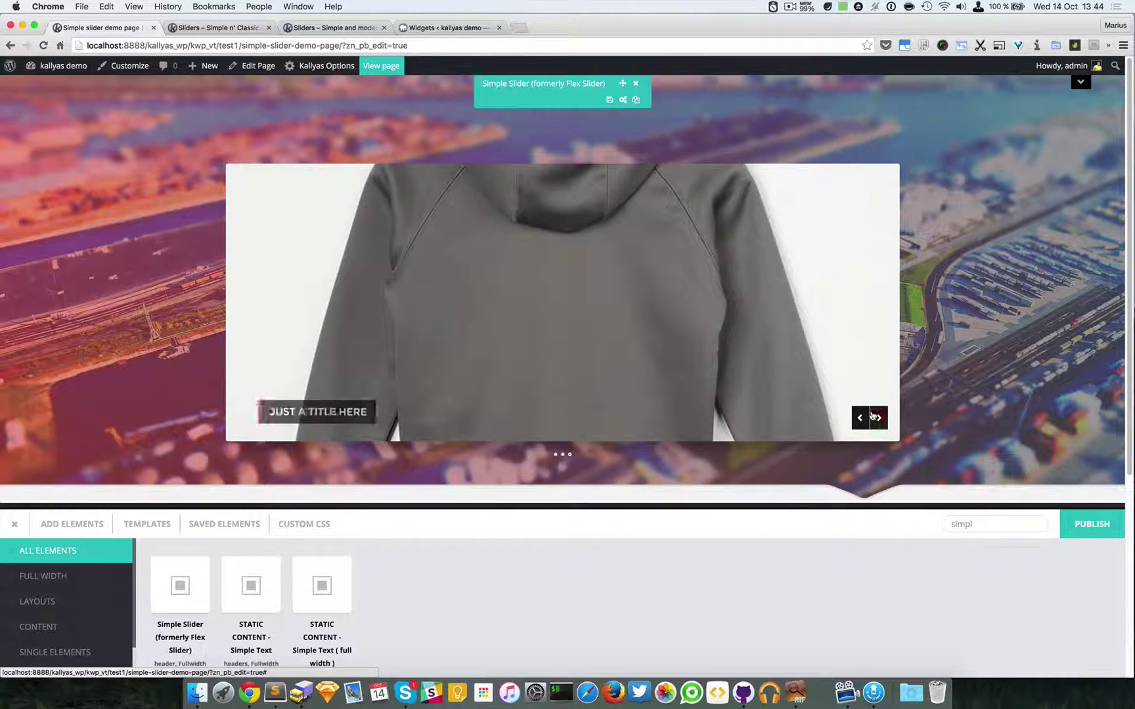
pyautogui.click(874, 416)
pyautogui.click(874, 415)
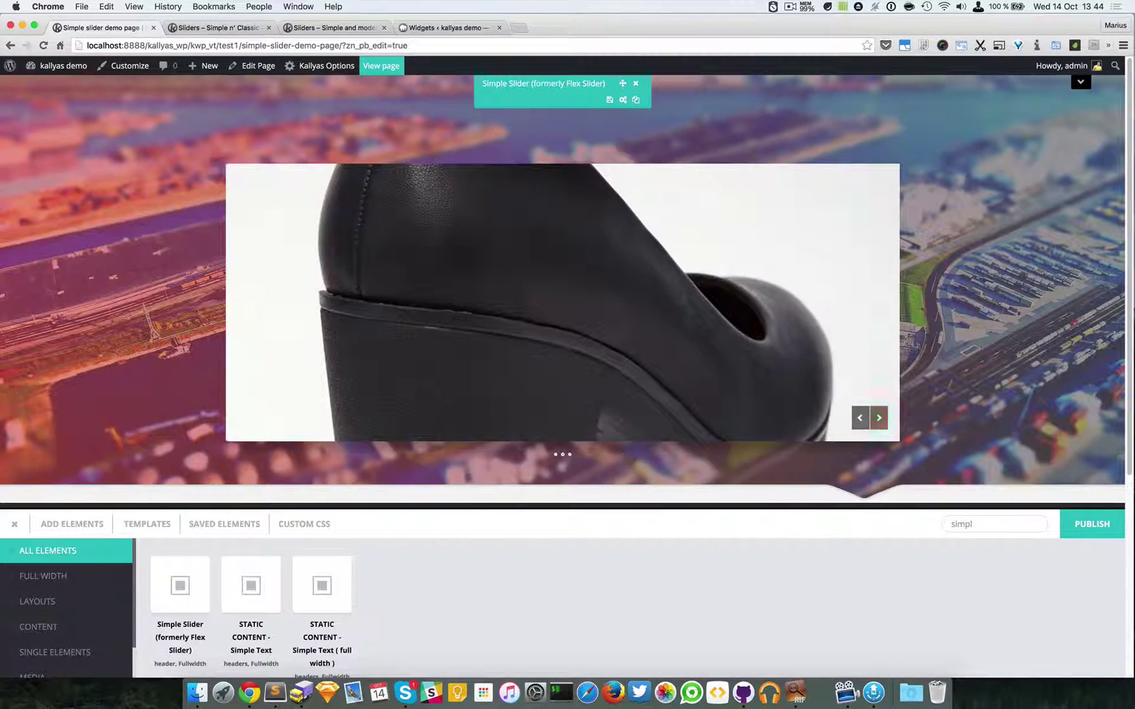
pyautogui.scroll(-5, 919, 394)
pyautogui.scroll(5, 920, 332)
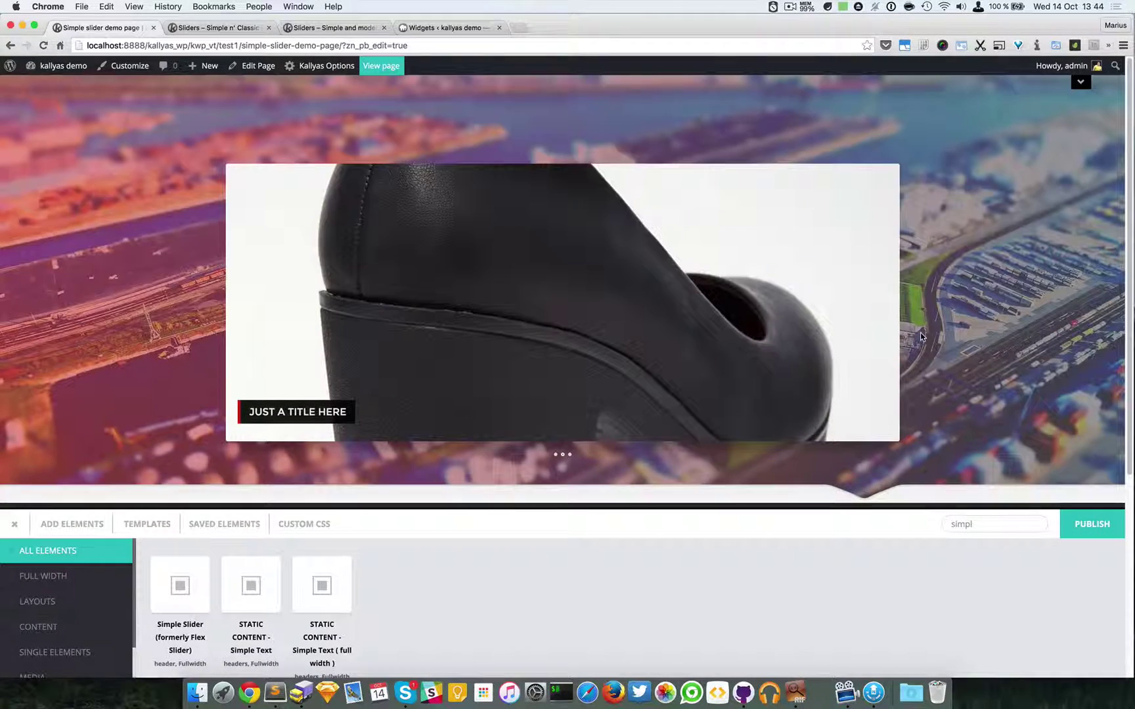
pyautogui.moveTo(920, 332)
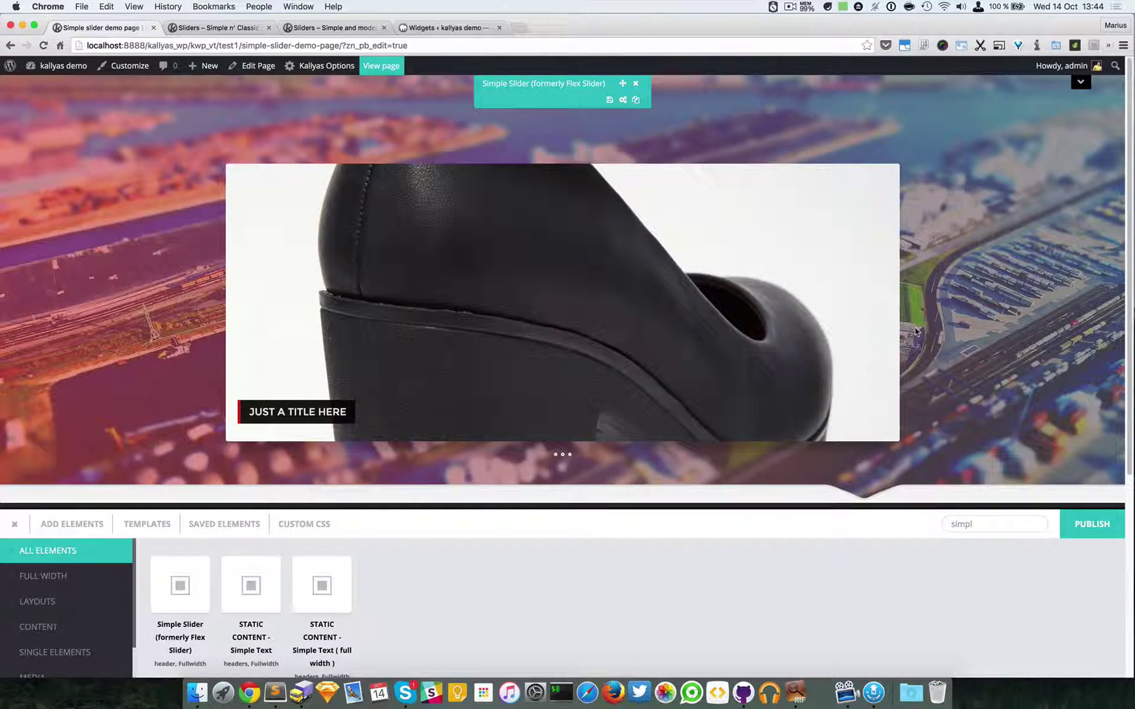
# - Set the Simple Slider's style to Modern (from v4.0+)
pyautogui.click(624, 100)
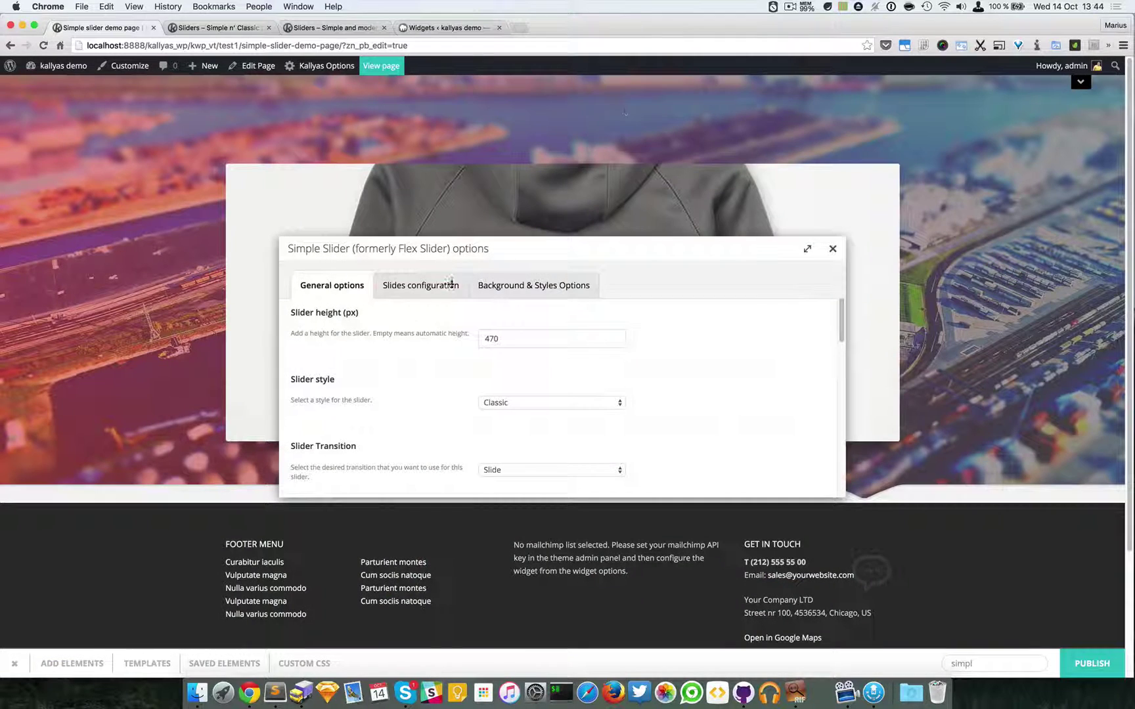
pyautogui.click(524, 402)
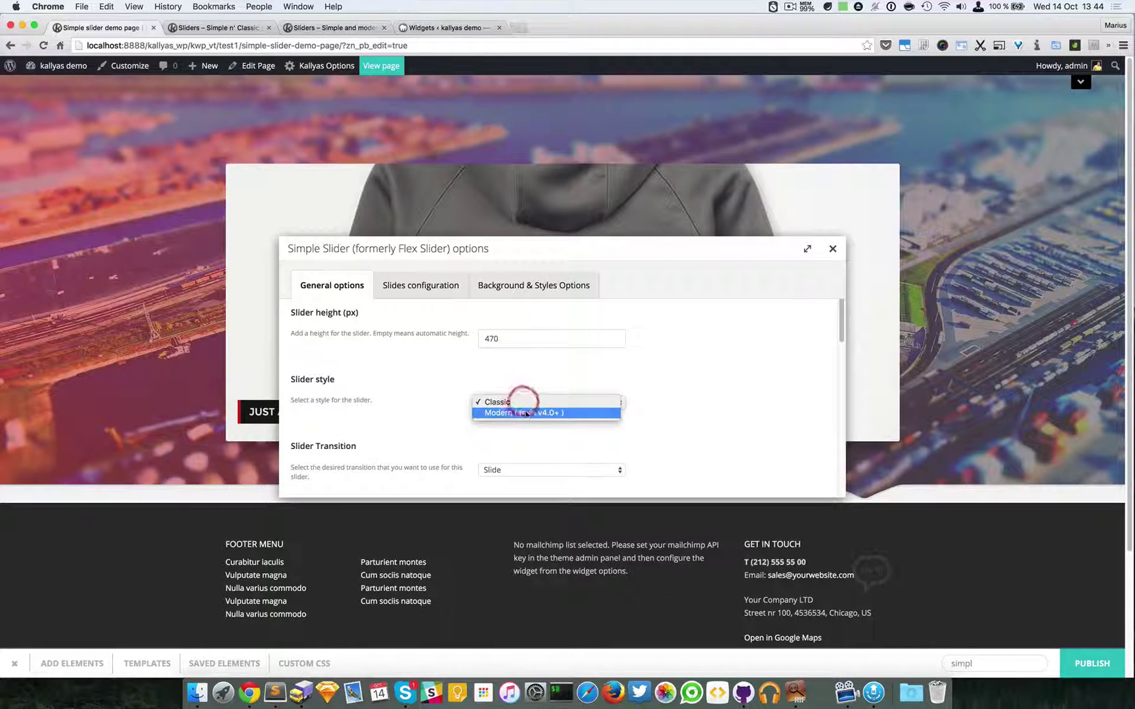
pyautogui.click(525, 411)
pyautogui.click(832, 248)
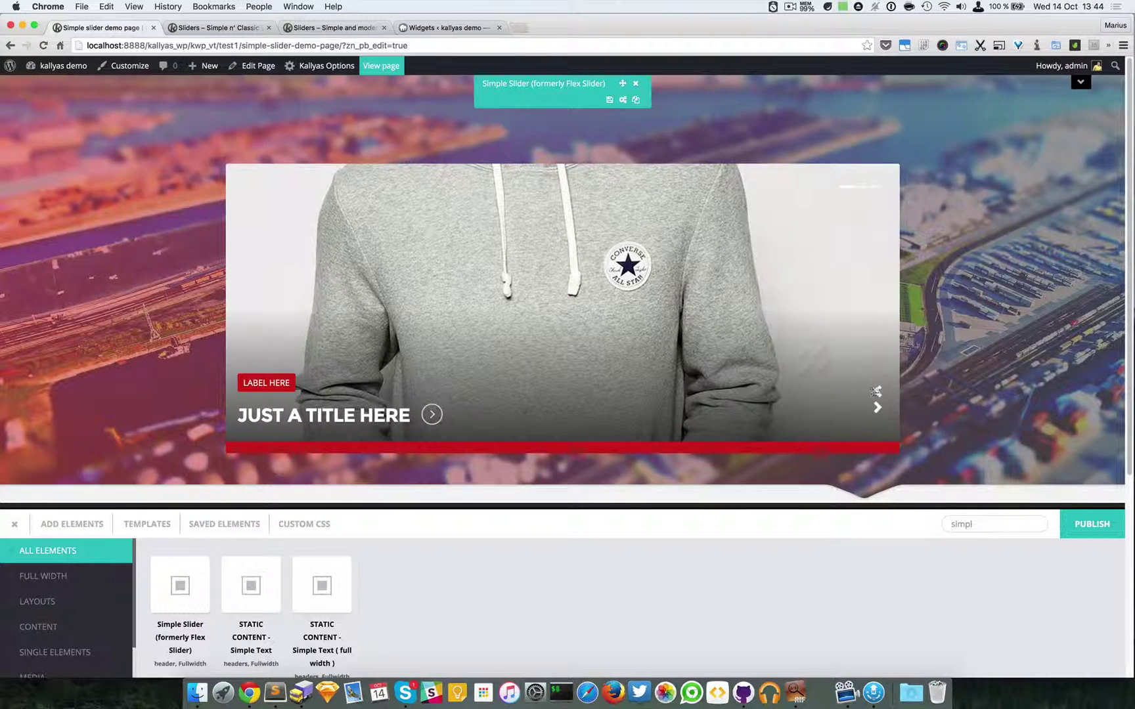
# - Cycle through the slides back to the hoodie and show the site header again
pyautogui.click(876, 392)
pyautogui.click(876, 392)
pyautogui.click(877, 390)
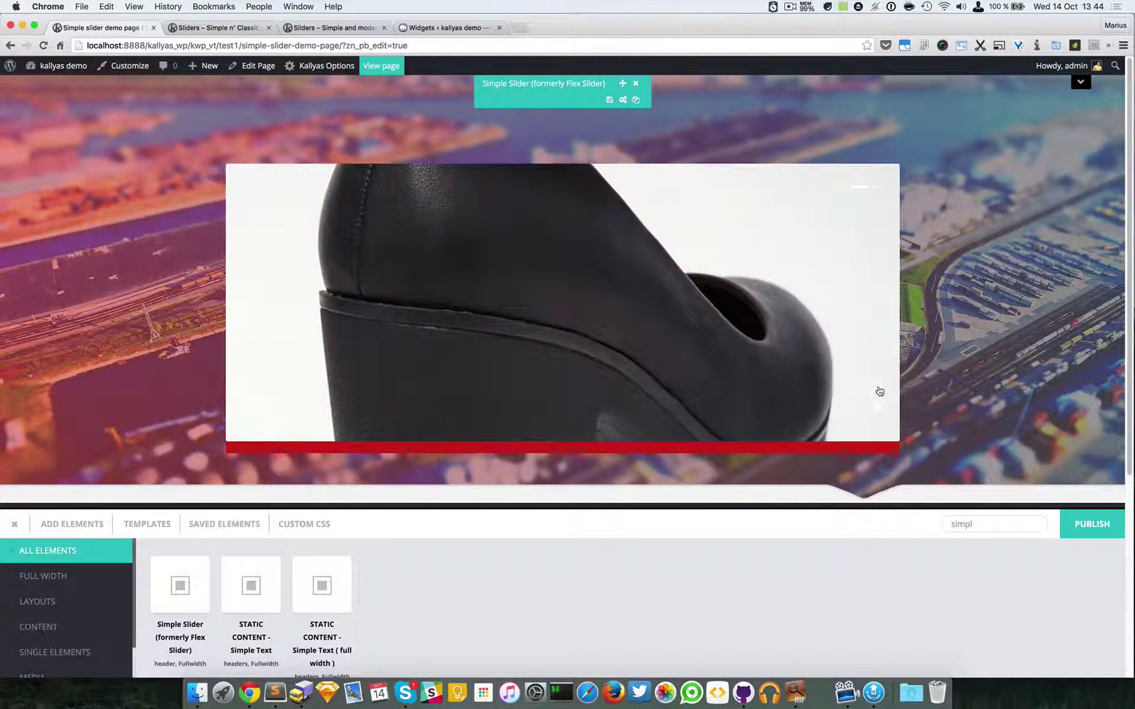
pyautogui.click(879, 391)
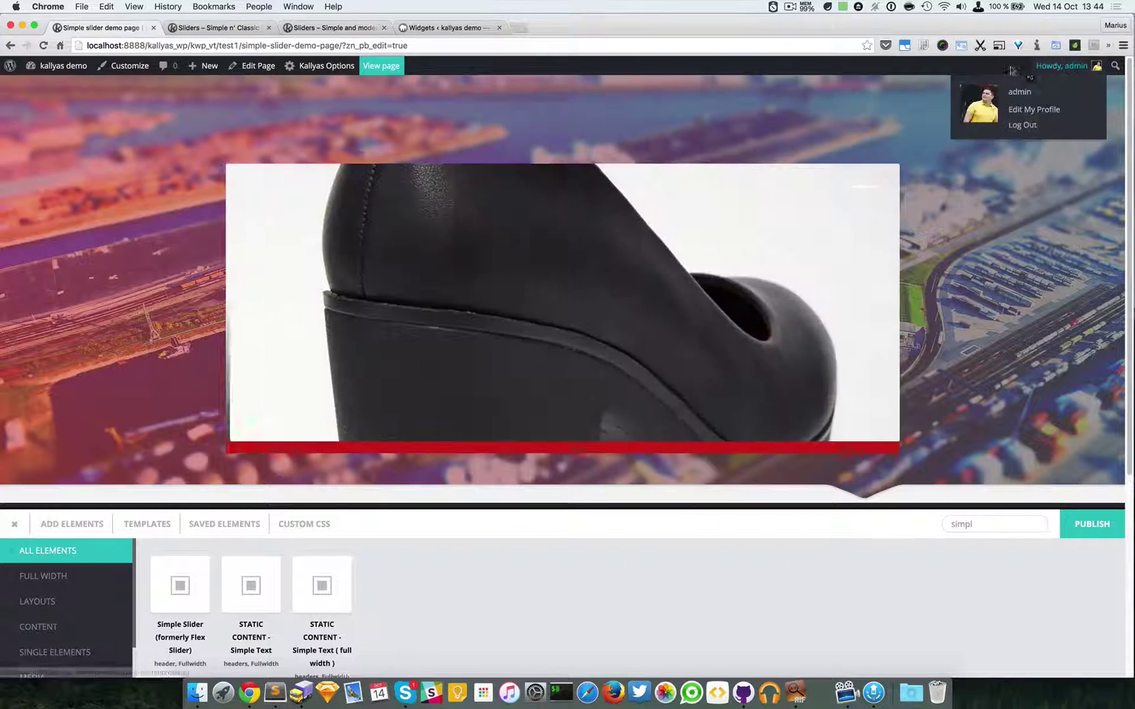
pyautogui.click(1082, 84)
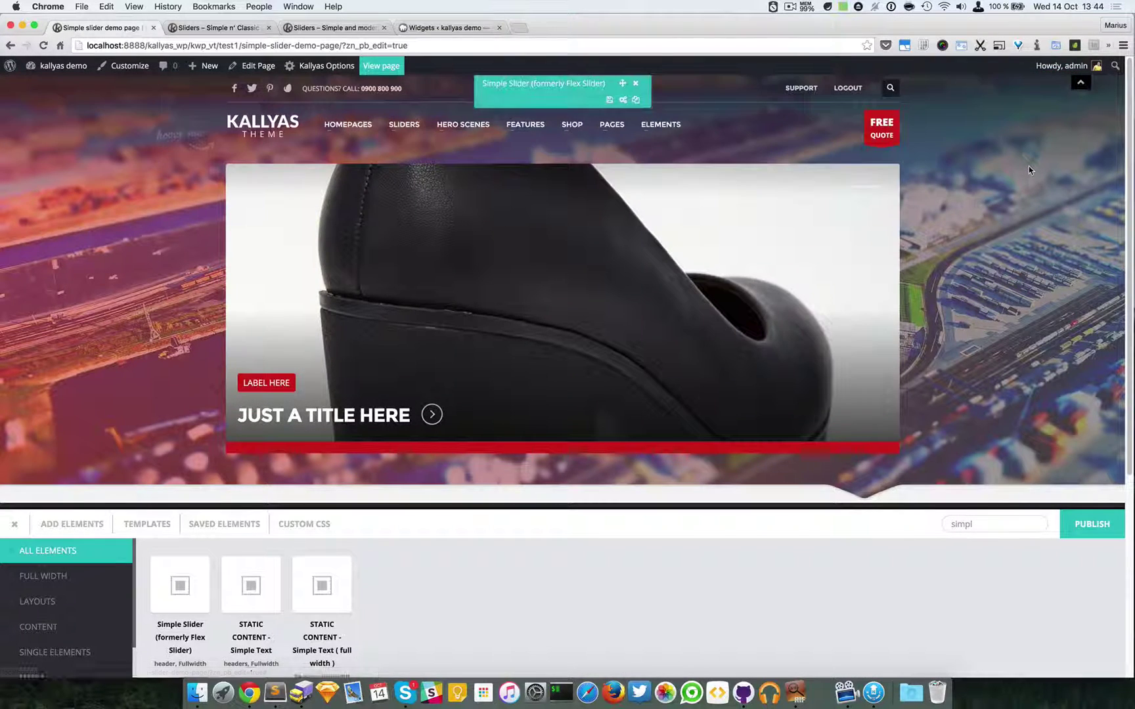